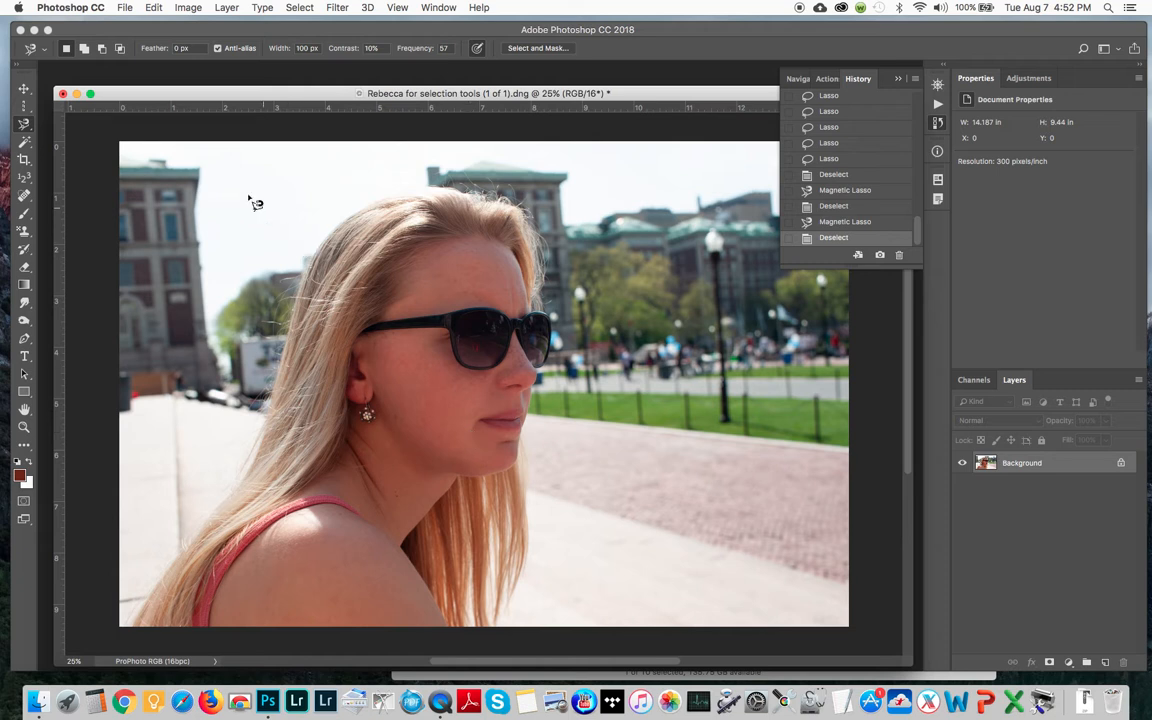
- Set the Lasso tool to make new selections and outline a patch of sky beside the woman's hair
{"action": "left_click", "coordinate": [27, 125]}
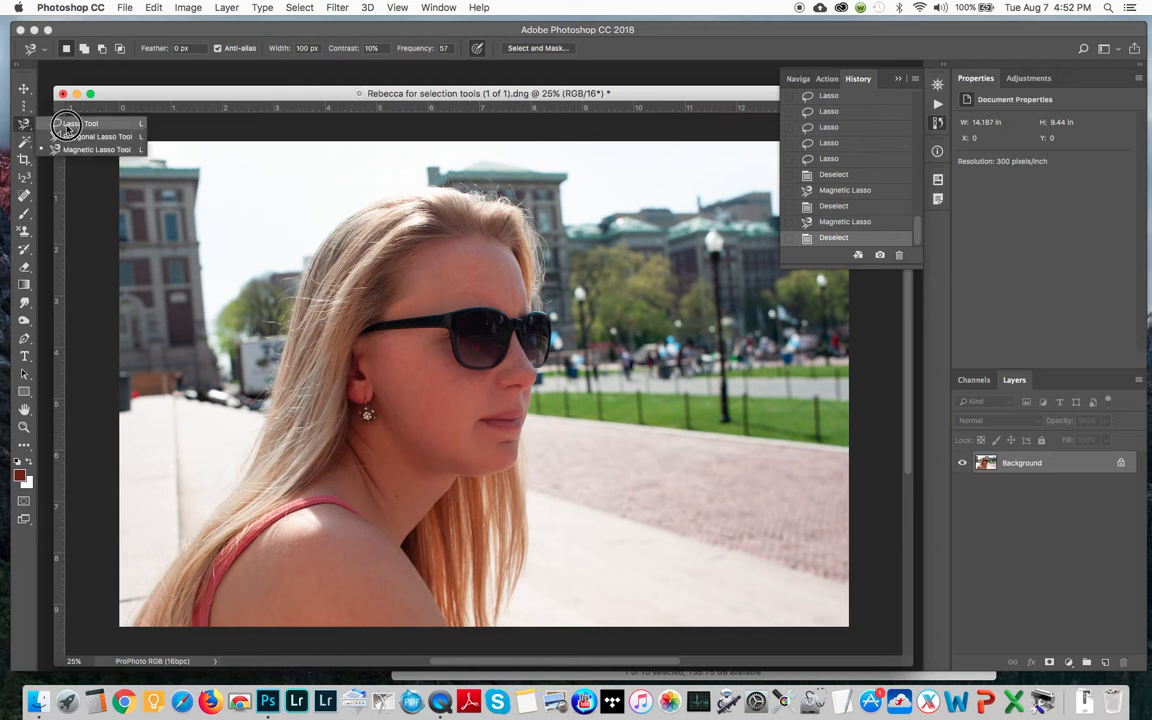
{"action": "left_click", "coordinate": [66, 125]}
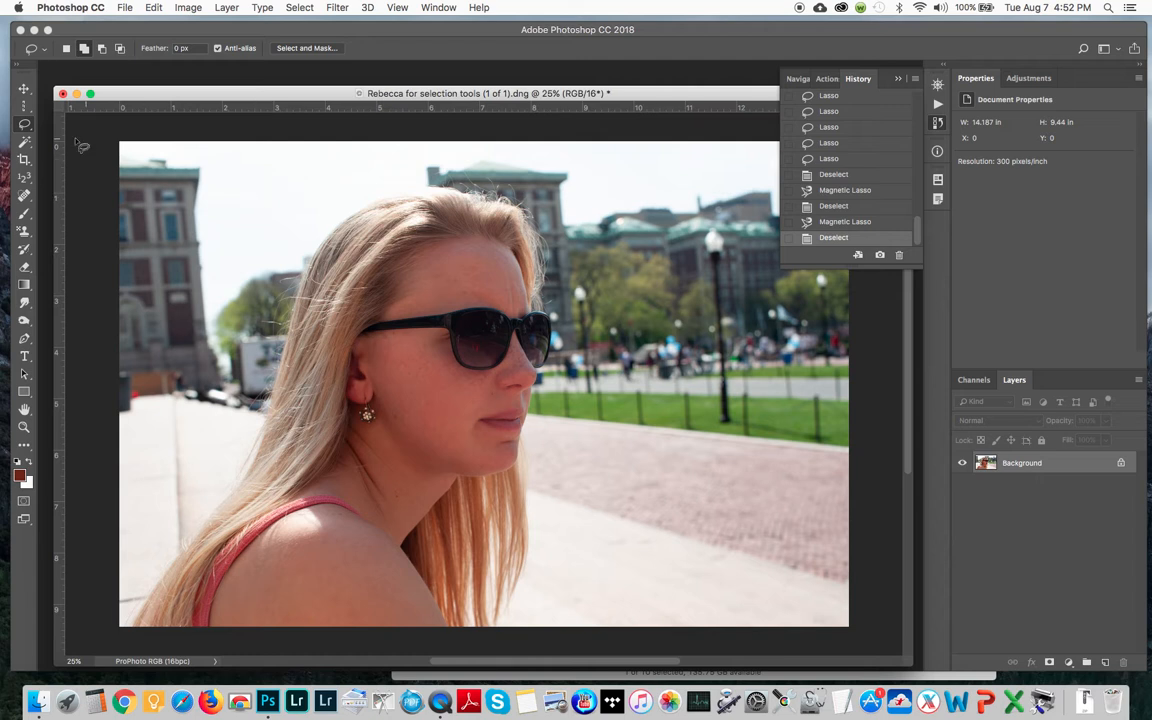
{"action": "left_click", "coordinate": [25, 124]}
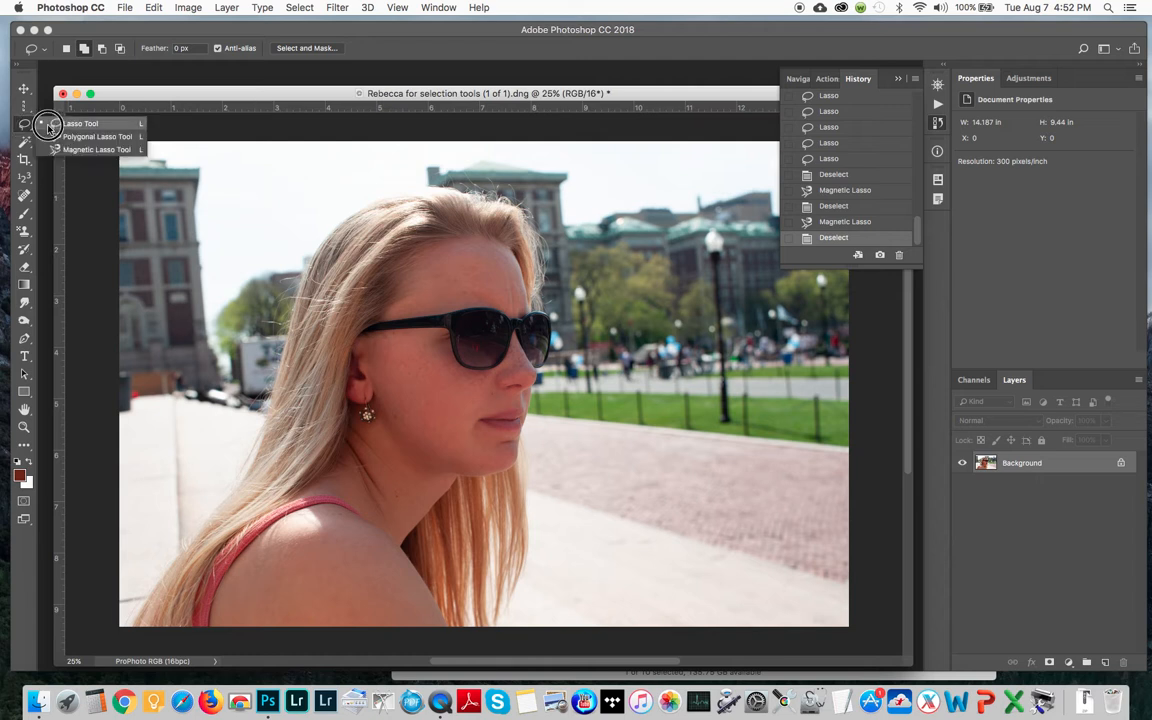
{"action": "left_click", "coordinate": [57, 125]}
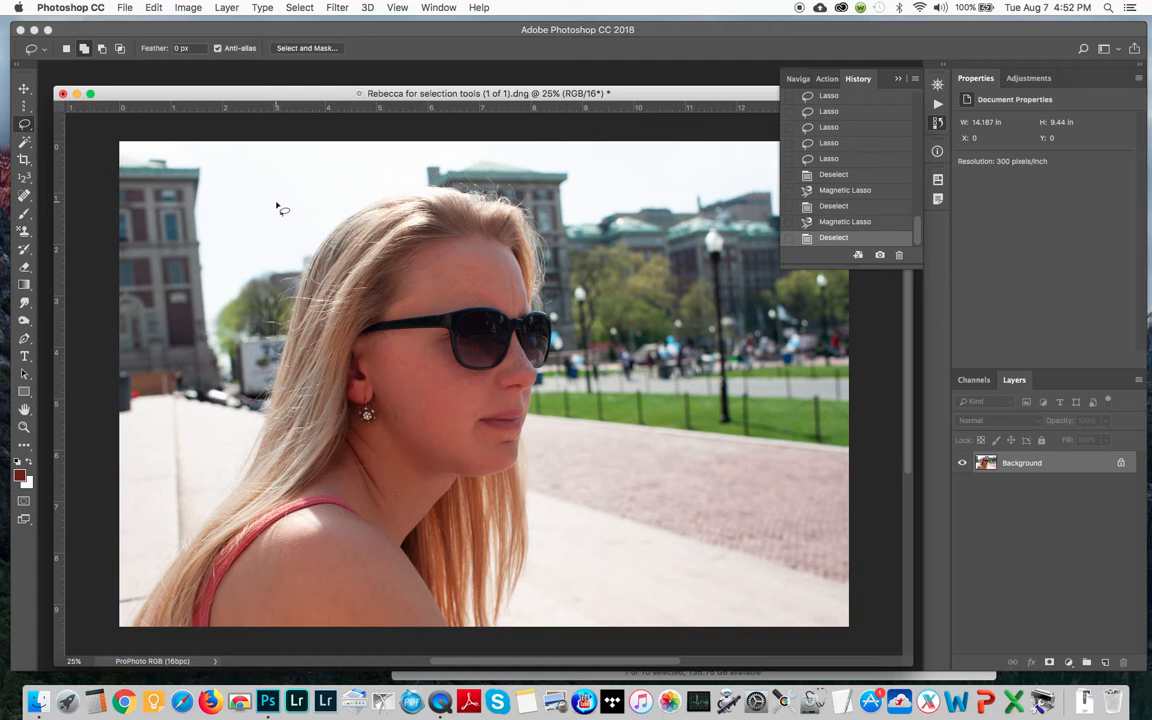
{"action": "left_click", "coordinate": [66, 48]}
{"action": "mouse_move", "coordinate": [293, 193]}
{"action": "left_mouse_down"}
{"action": "mouse_move", "coordinate": [197, 215]}
{"action": "mouse_move", "coordinate": [201, 291]}
{"action": "mouse_move", "coordinate": [238, 306]}
{"action": "mouse_move", "coordinate": [334, 268]}
{"action": "mouse_move", "coordinate": [320, 212]}
{"action": "left_mouse_up"}
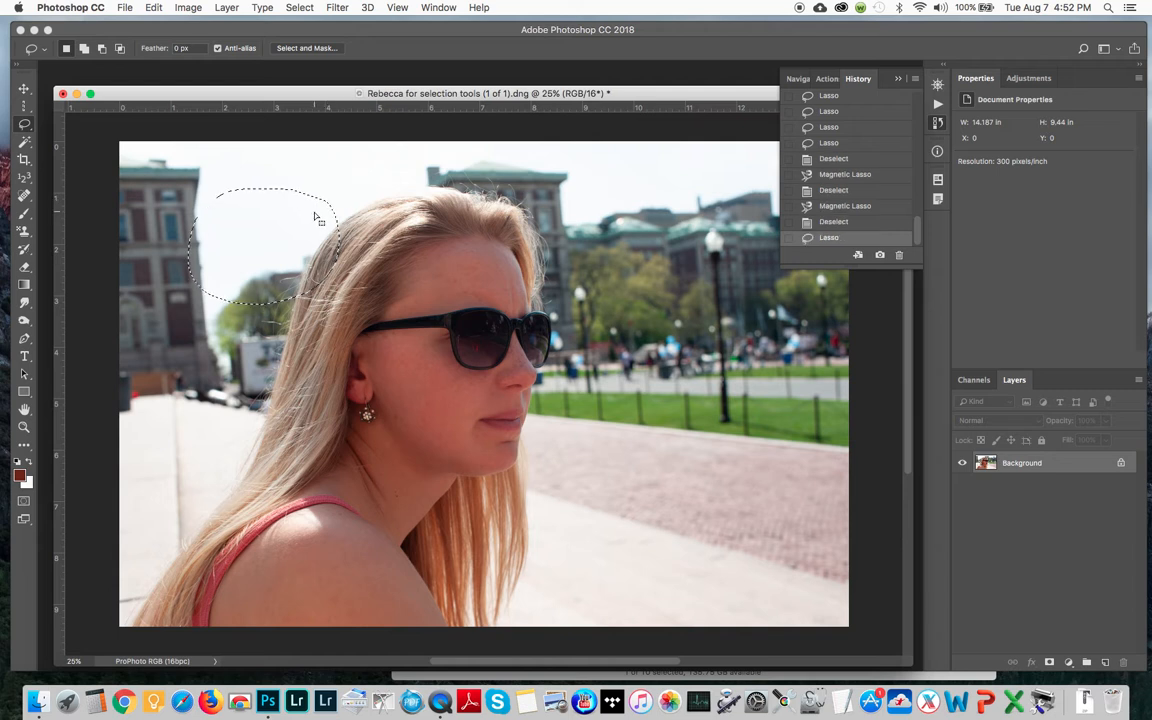
- Replace the selection with successive freehand outlines over the trees and lamppost, the pavement by her chin, and the lawn's edge
{"action": "mouse_move", "coordinate": [700, 252]}
{"action": "left_mouse_down"}
{"action": "mouse_move", "coordinate": [652, 255]}
{"action": "mouse_move", "coordinate": [628, 274]}
{"action": "mouse_move", "coordinate": [609, 359]}
{"action": "mouse_move", "coordinate": [649, 412]}
{"action": "mouse_move", "coordinate": [731, 415]}
{"action": "mouse_move", "coordinate": [760, 377]}
{"action": "left_mouse_up"}
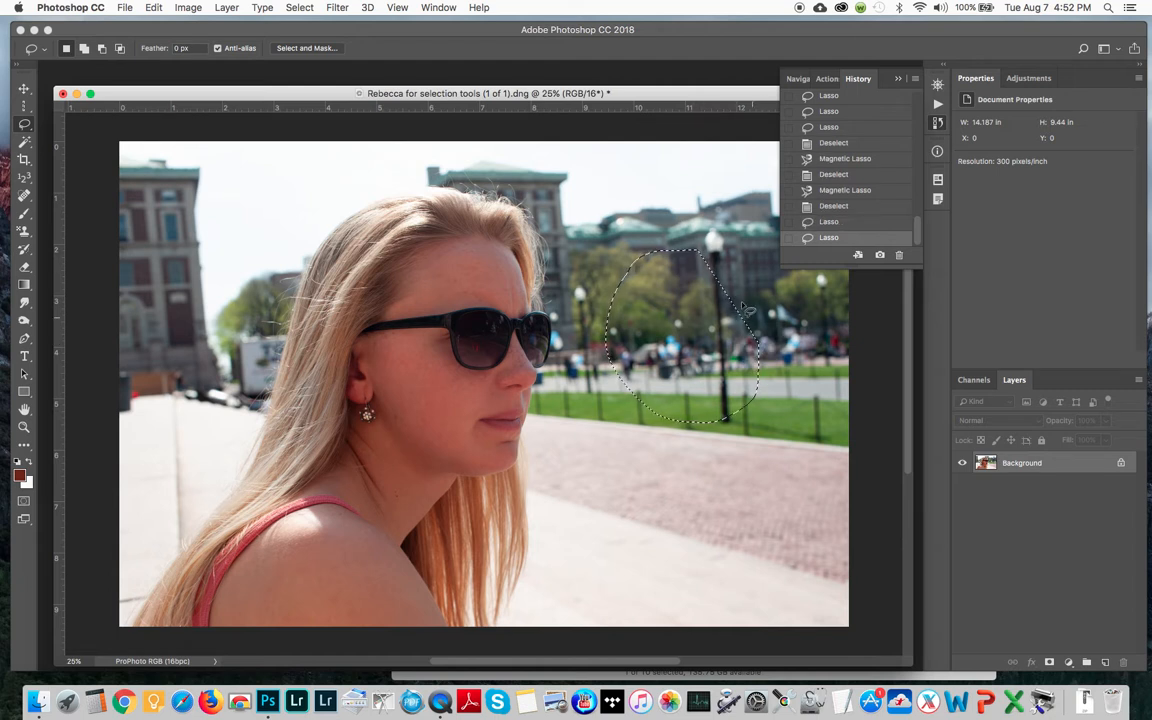
{"action": "left_click", "coordinate": [599, 458]}
{"action": "mouse_move", "coordinate": [594, 463]}
{"action": "left_mouse_down"}
{"action": "mouse_move", "coordinate": [610, 559]}
{"action": "mouse_move", "coordinate": [651, 524]}
{"action": "mouse_move", "coordinate": [528, 449]}
{"action": "mouse_move", "coordinate": [499, 424]}
{"action": "mouse_move", "coordinate": [531, 420]}
{"action": "left_mouse_up"}
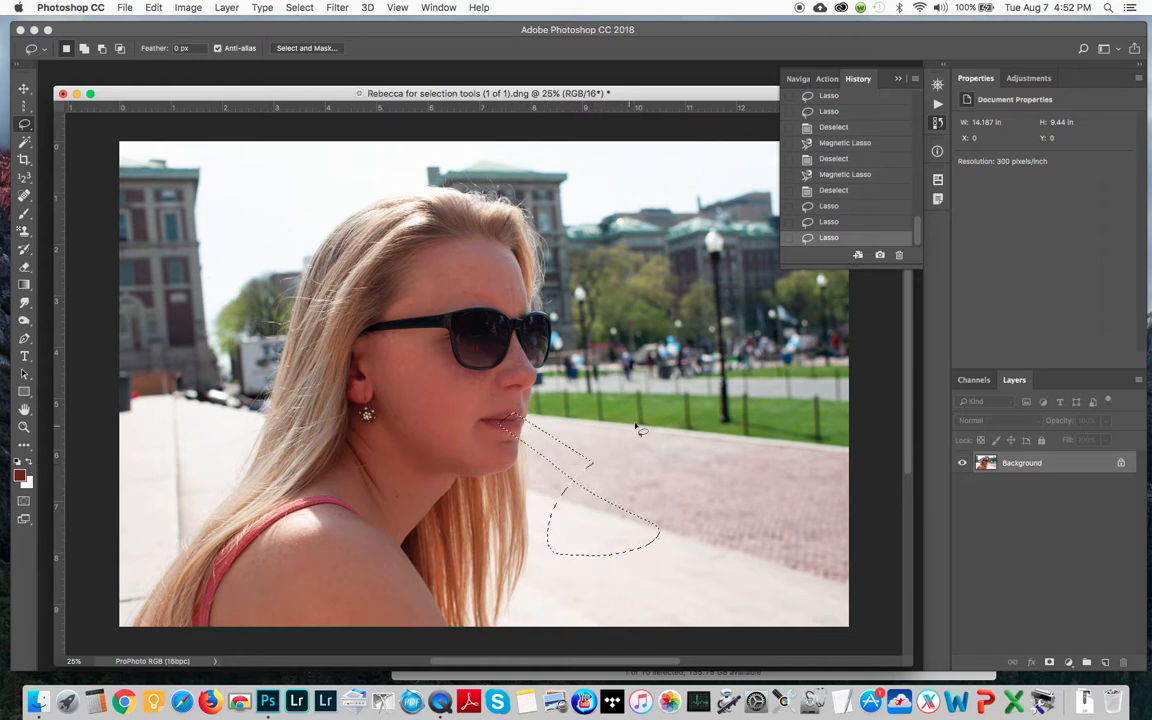
{"action": "left_click_drag", "start_coordinate": [689, 379], "coordinate": [702, 434]}
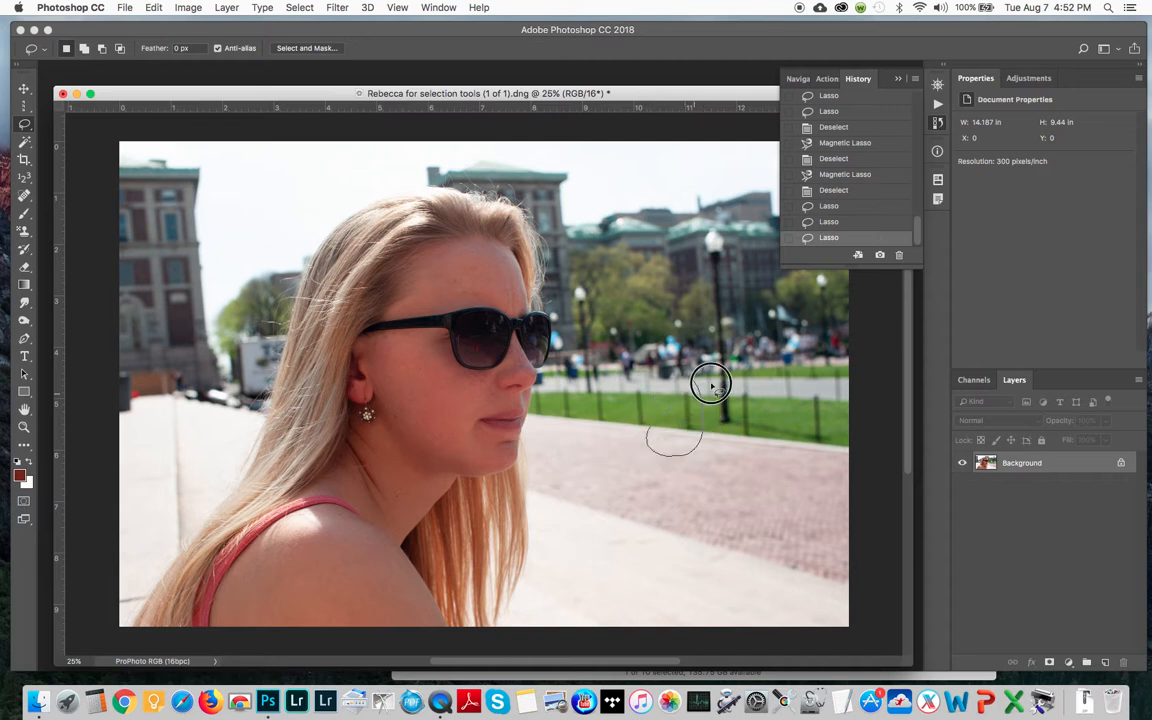
{"action": "left_click_drag", "start_coordinate": [735, 372], "coordinate": [735, 375]}
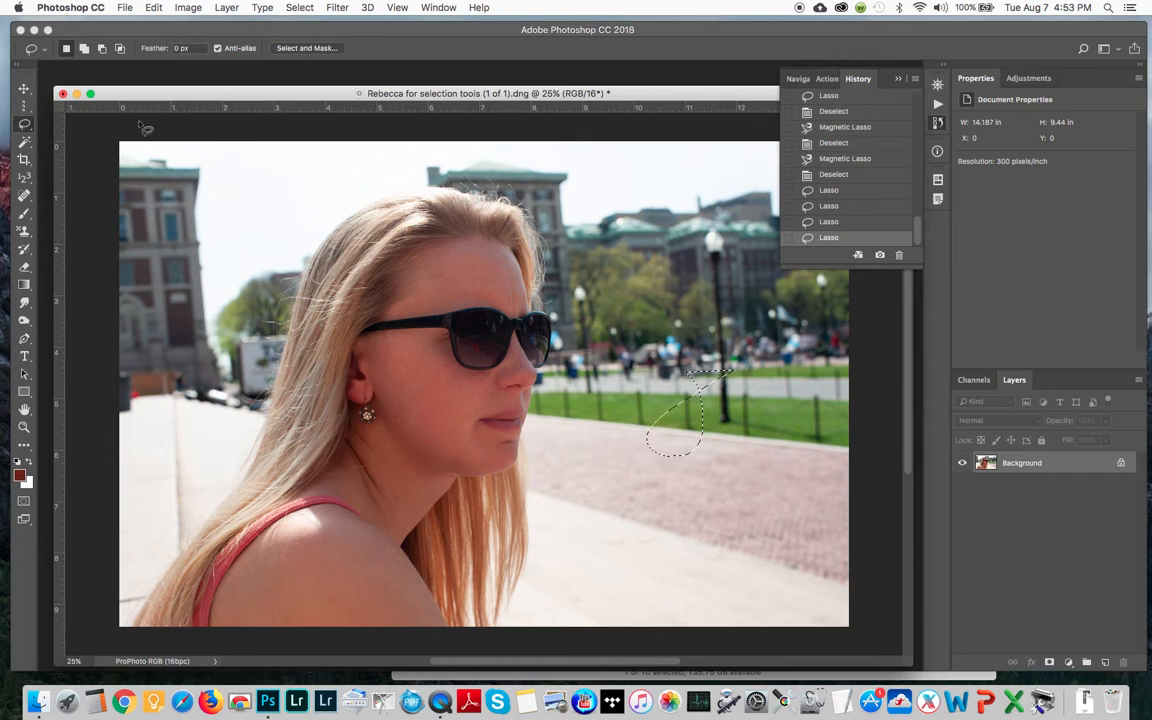
- Redraw the freehand selection around the sky beside the building, around the lawn and trees, and around the sky again
{"action": "mouse_move", "coordinate": [203, 178]}
{"action": "left_mouse_down"}
{"action": "mouse_move", "coordinate": [195, 305]}
{"action": "mouse_move", "coordinate": [299, 230]}
{"action": "mouse_move", "coordinate": [226, 183]}
{"action": "left_mouse_up"}
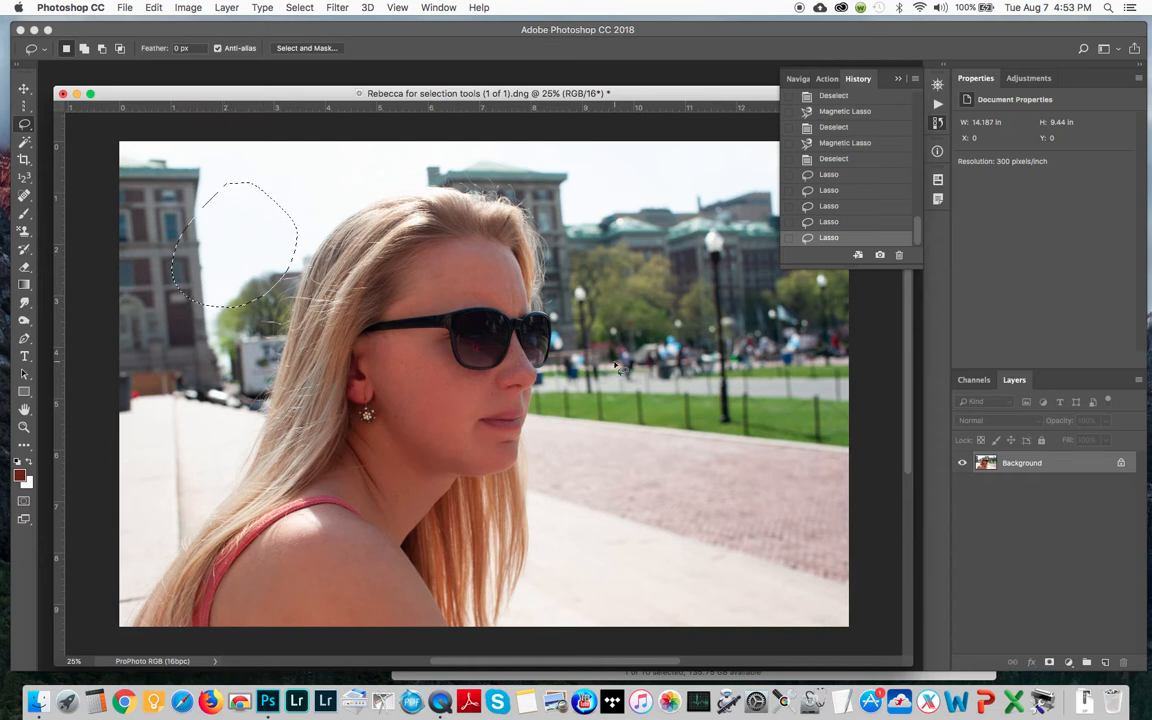
{"action": "mouse_move", "coordinate": [617, 325]}
{"action": "left_mouse_down"}
{"action": "mouse_move", "coordinate": [584, 383]}
{"action": "mouse_move", "coordinate": [688, 463]}
{"action": "mouse_move", "coordinate": [731, 358]}
{"action": "mouse_move", "coordinate": [666, 298]}
{"action": "left_mouse_up"}
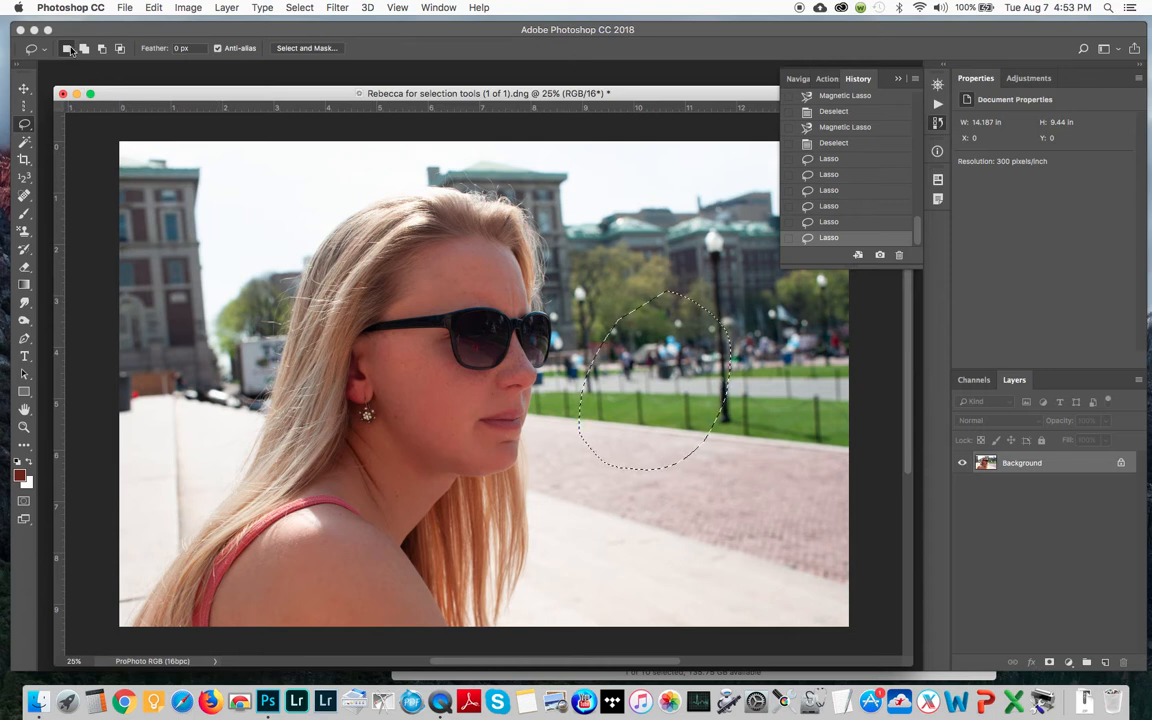
{"action": "mouse_move", "coordinate": [290, 197]}
{"action": "left_mouse_down"}
{"action": "mouse_move", "coordinate": [246, 205]}
{"action": "mouse_move", "coordinate": [215, 287]}
{"action": "mouse_move", "coordinate": [296, 272]}
{"action": "mouse_move", "coordinate": [315, 196]}
{"action": "left_mouse_up"}
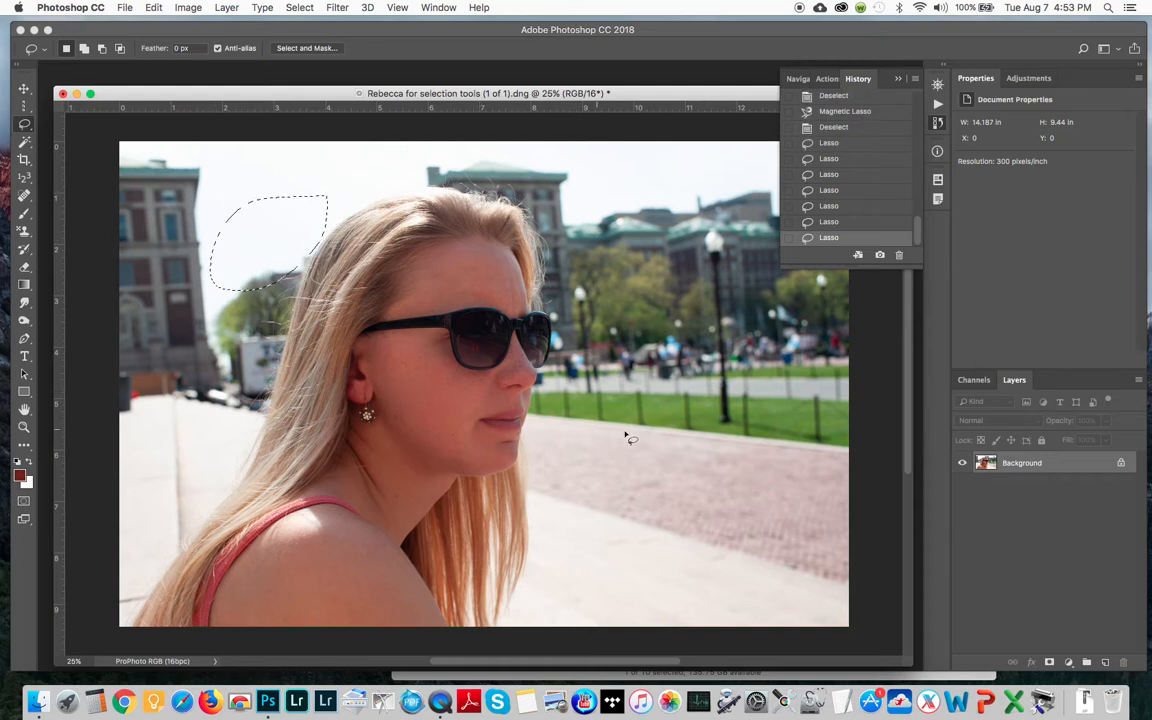
- Outline part of the brick path with the Lasso and add overlapping park areas plus separate sky, truck and jaw areas to the selection
{"action": "mouse_move", "coordinate": [604, 455]}
{"action": "left_mouse_down"}
{"action": "mouse_move", "coordinate": [780, 486]}
{"action": "mouse_move", "coordinate": [746, 386]}
{"action": "mouse_move", "coordinate": [676, 388]}
{"action": "left_mouse_up"}
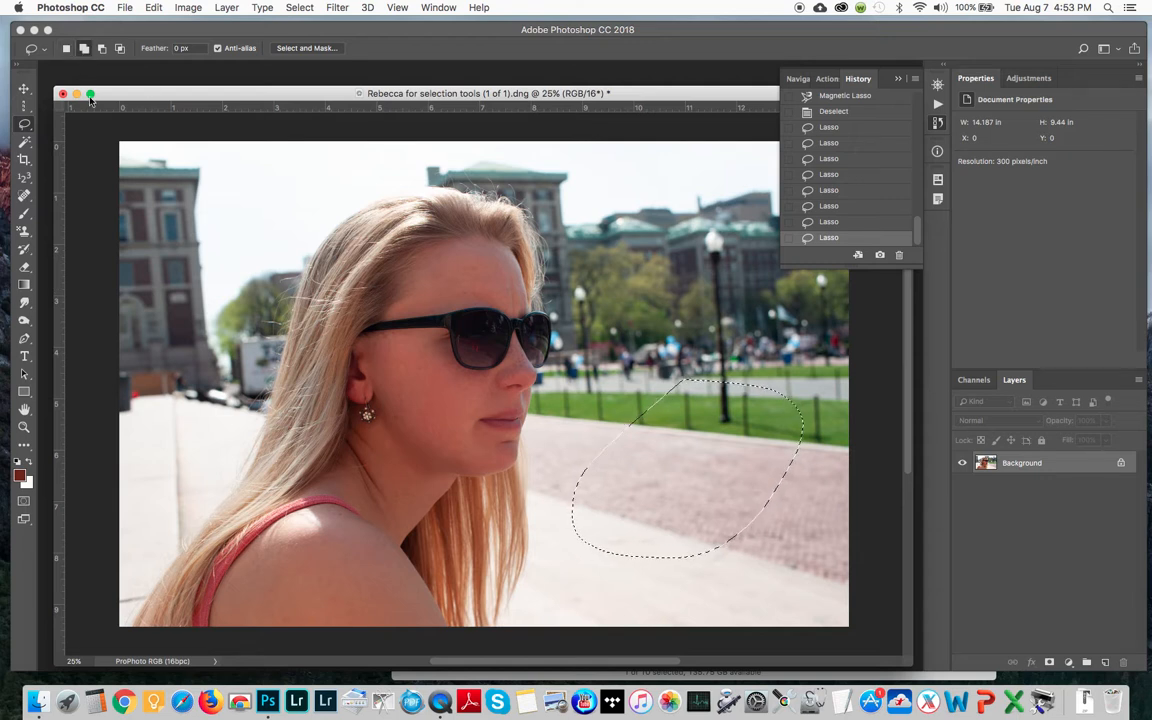
{"action": "mouse_move", "coordinate": [656, 332]}
{"action": "left_mouse_down"}
{"action": "mouse_move", "coordinate": [621, 357]}
{"action": "mouse_move", "coordinate": [589, 421]}
{"action": "mouse_move", "coordinate": [639, 463]}
{"action": "mouse_move", "coordinate": [718, 416]}
{"action": "mouse_move", "coordinate": [742, 337]}
{"action": "mouse_move", "coordinate": [673, 308]}
{"action": "mouse_move", "coordinate": [641, 336]}
{"action": "left_mouse_up"}
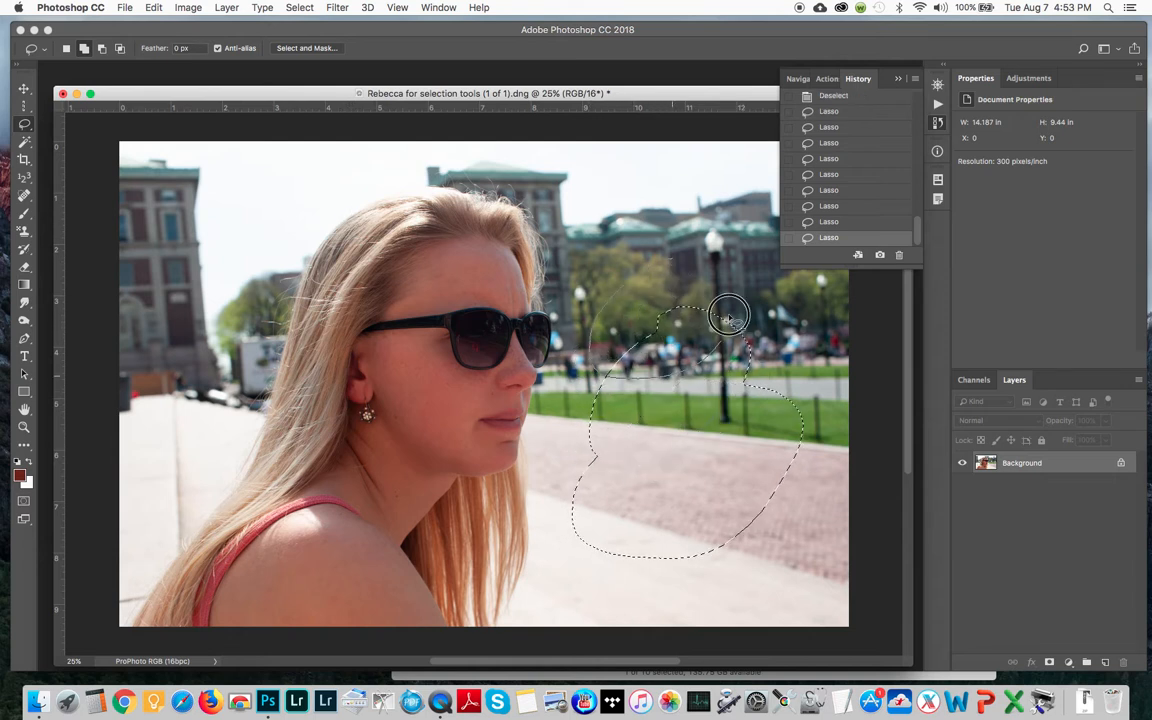
{"action": "mouse_move", "coordinate": [678, 268]}
{"action": "left_mouse_down"}
{"action": "mouse_move", "coordinate": [621, 222]}
{"action": "mouse_move", "coordinate": [667, 311]}
{"action": "mouse_move", "coordinate": [725, 230]}
{"action": "mouse_move", "coordinate": [650, 196]}
{"action": "left_mouse_up"}
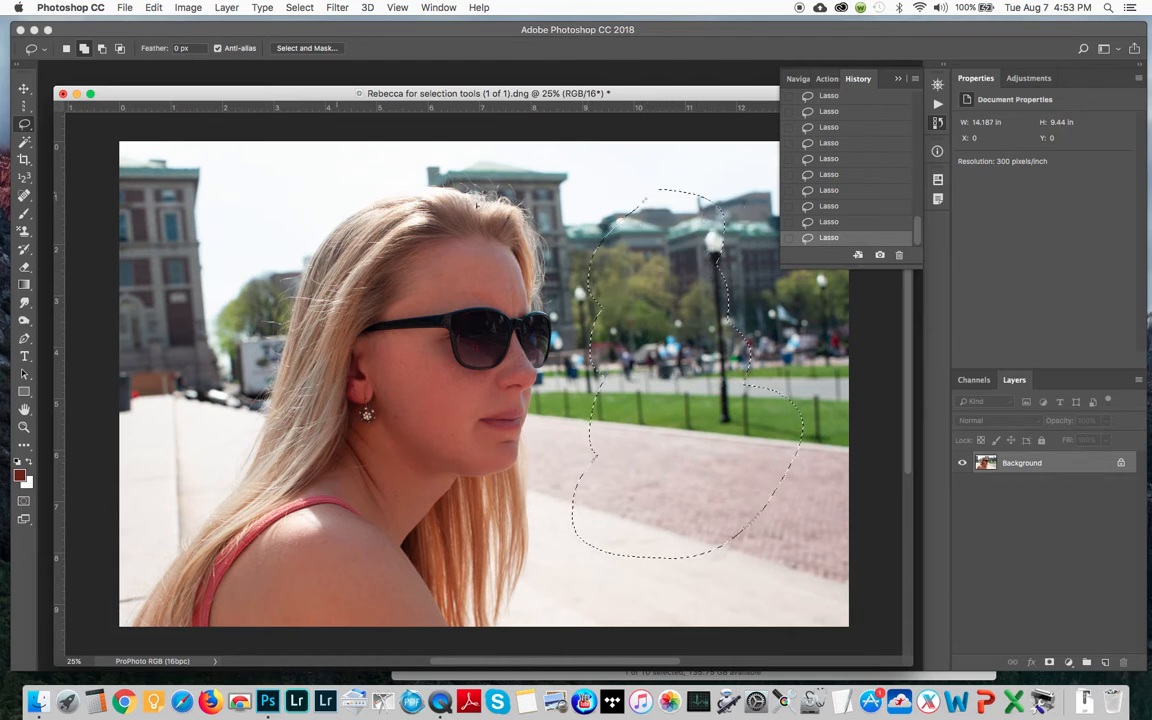
{"action": "mouse_move", "coordinate": [232, 172]}
{"action": "left_mouse_down"}
{"action": "mouse_move", "coordinate": [226, 262]}
{"action": "mouse_move", "coordinate": [267, 170]}
{"action": "mouse_move", "coordinate": [188, 188]}
{"action": "left_mouse_up"}
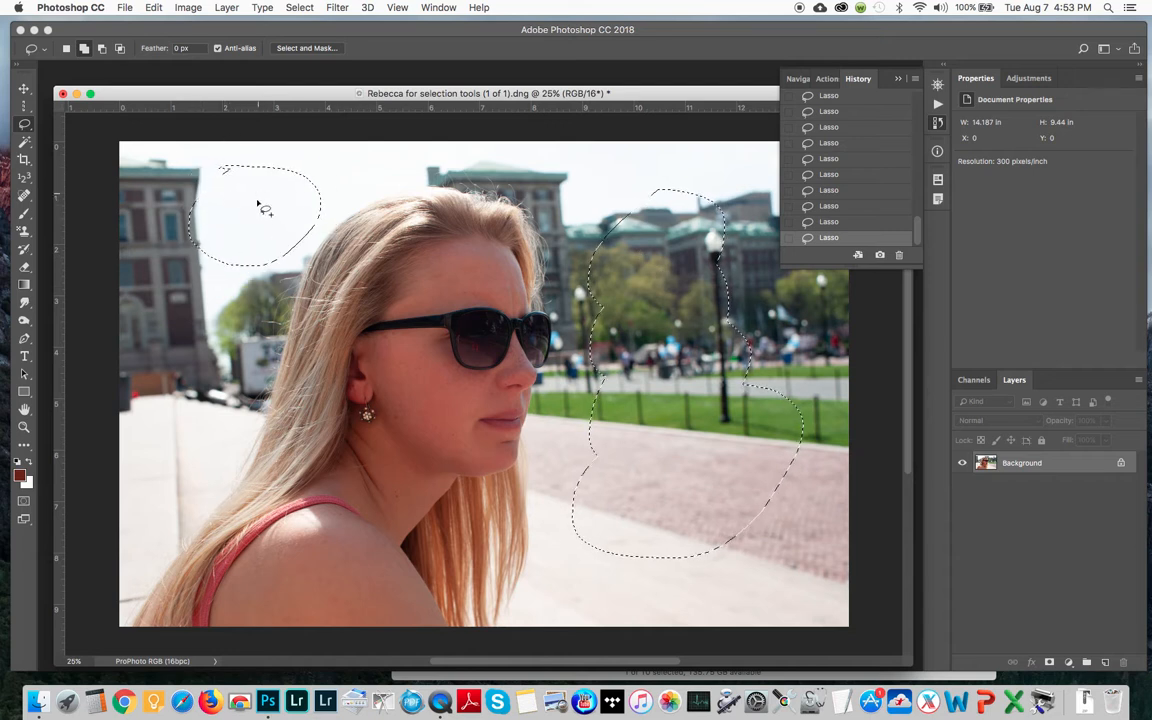
{"action": "mouse_move", "coordinate": [205, 338]}
{"action": "left_mouse_down"}
{"action": "mouse_move", "coordinate": [180, 389]}
{"action": "mouse_move", "coordinate": [238, 448]}
{"action": "mouse_move", "coordinate": [258, 359]}
{"action": "mouse_move", "coordinate": [205, 340]}
{"action": "left_mouse_up"}
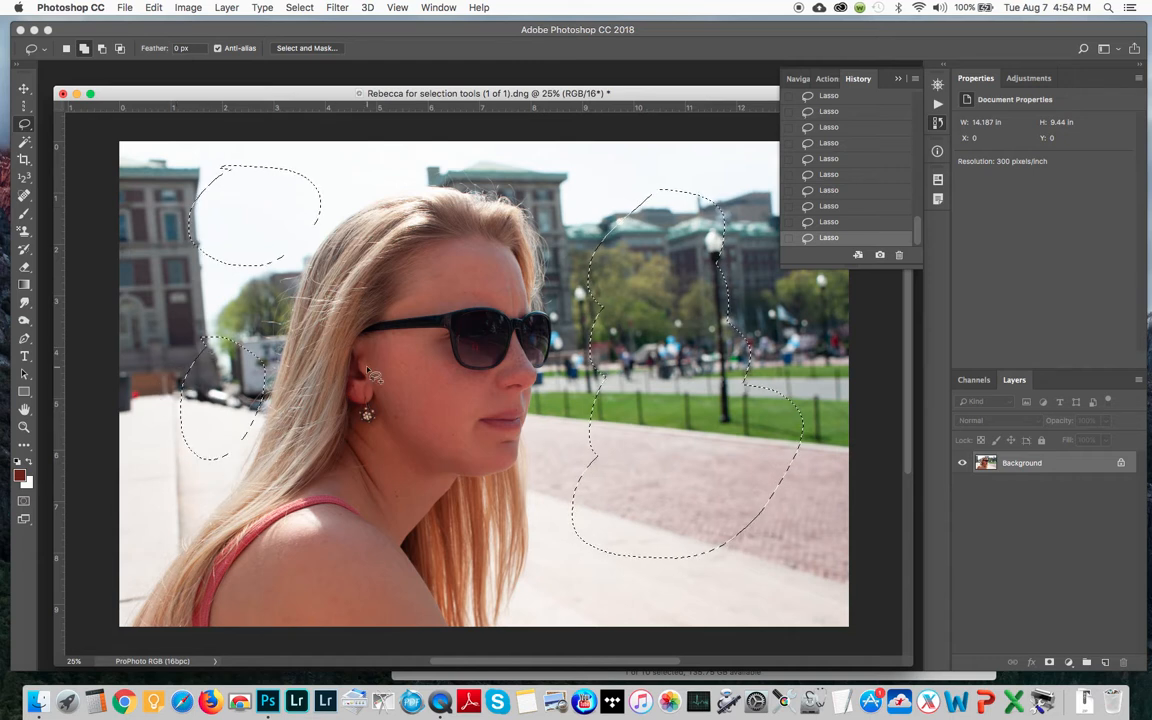
{"action": "mouse_move", "coordinate": [405, 415]}
{"action": "left_mouse_down"}
{"action": "mouse_move", "coordinate": [362, 524]}
{"action": "mouse_move", "coordinate": [490, 448]}
{"action": "mouse_move", "coordinate": [423, 399]}
{"action": "left_mouse_up"}
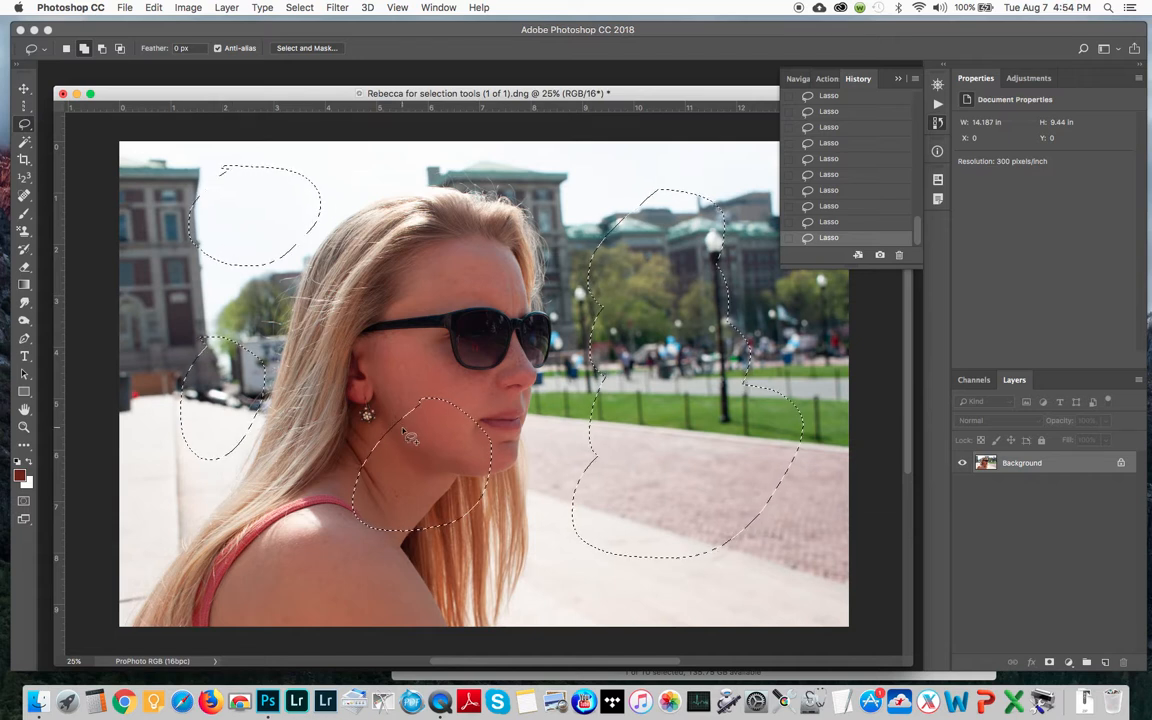
- Subtract the sky area and the upper parts of the truck and park areas from the lasso selection
{"action": "left_click", "coordinate": [101, 48]}
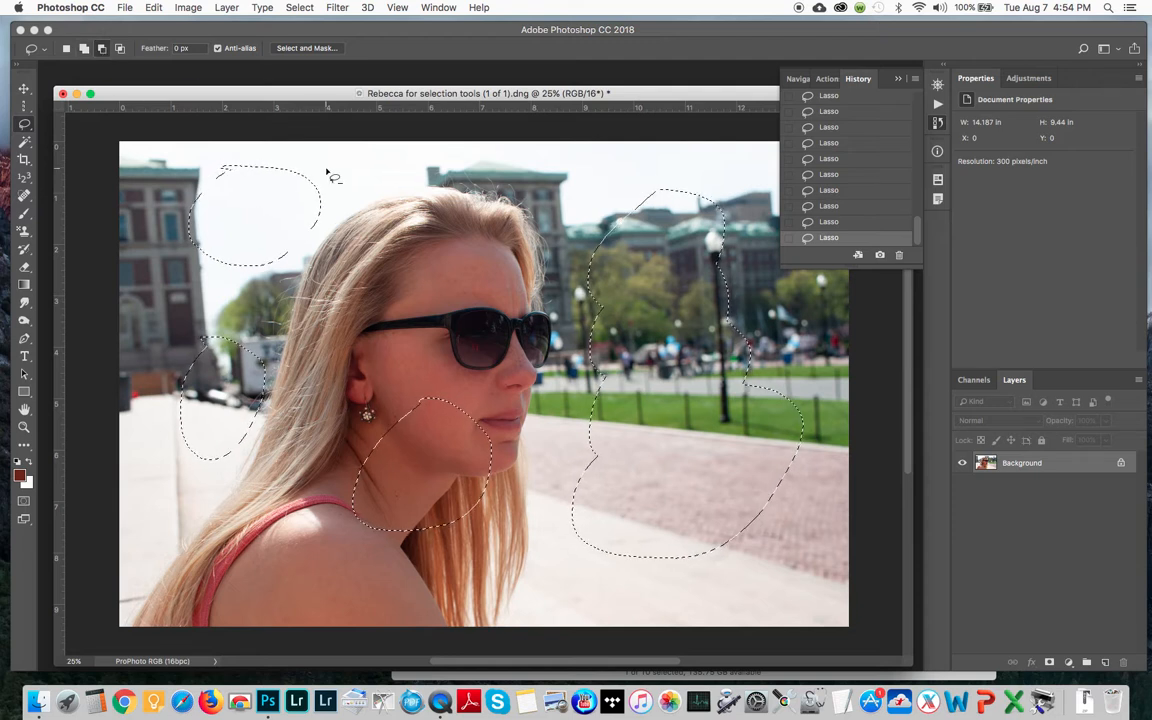
{"action": "mouse_move", "coordinate": [168, 258]}
{"action": "left_mouse_down"}
{"action": "mouse_move", "coordinate": [228, 293]}
{"action": "mouse_move", "coordinate": [303, 293]}
{"action": "mouse_move", "coordinate": [357, 213]}
{"action": "mouse_move", "coordinate": [332, 183]}
{"action": "left_mouse_up"}
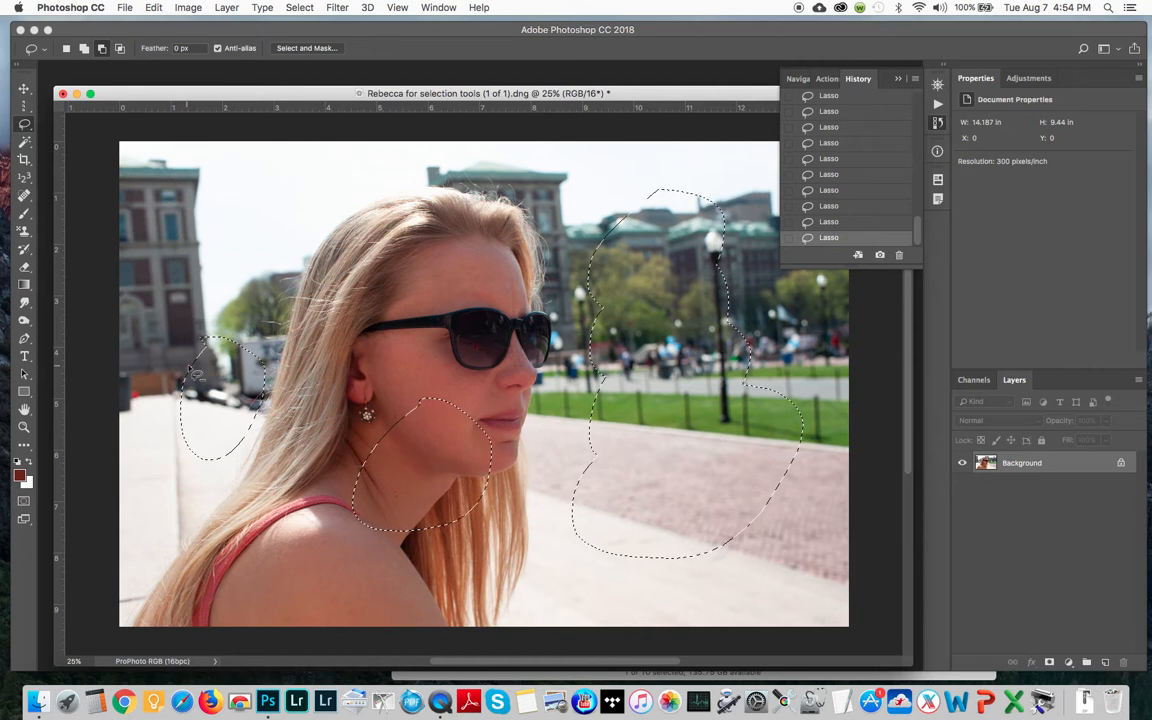
{"action": "mouse_move", "coordinate": [180, 319]}
{"action": "left_mouse_down"}
{"action": "mouse_move", "coordinate": [203, 378]}
{"action": "mouse_move", "coordinate": [276, 400]}
{"action": "mouse_move", "coordinate": [291, 327]}
{"action": "mouse_move", "coordinate": [190, 250]}
{"action": "left_mouse_up"}
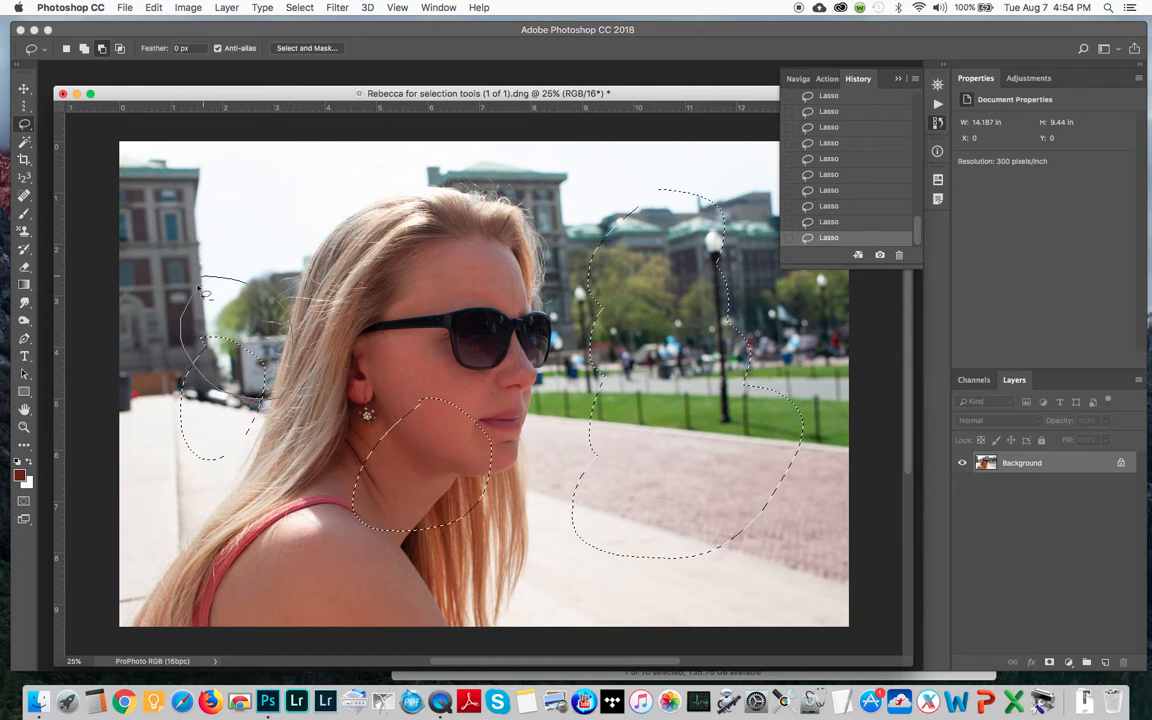
{"action": "mouse_move", "coordinate": [596, 371]}
{"action": "left_mouse_down"}
{"action": "mouse_move", "coordinate": [708, 344]}
{"action": "mouse_move", "coordinate": [752, 287]}
{"action": "mouse_move", "coordinate": [745, 231]}
{"action": "mouse_move", "coordinate": [703, 180]}
{"action": "mouse_move", "coordinate": [625, 187]}
{"action": "mouse_move", "coordinate": [566, 303]}
{"action": "mouse_move", "coordinate": [561, 360]}
{"action": "left_mouse_up"}
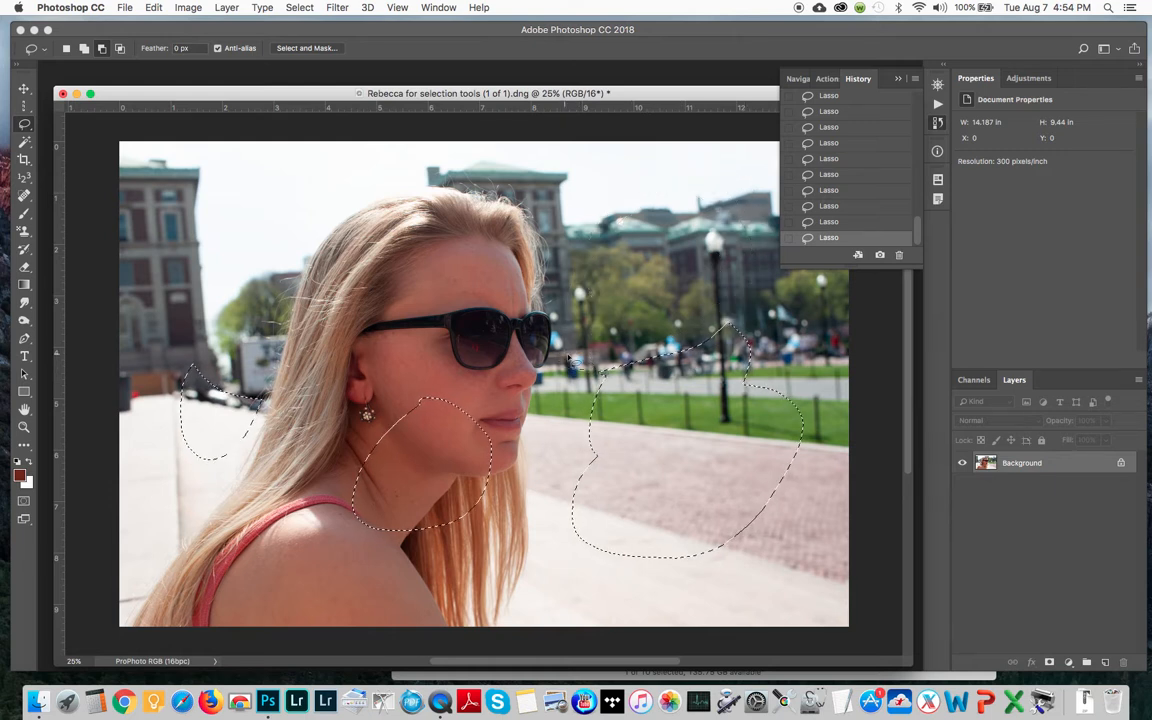
- With the Lasso in add mode, temporarily subtract the upper part of the lawn and path selection, and deselect everything
{"action": "left_click", "coordinate": [84, 49]}
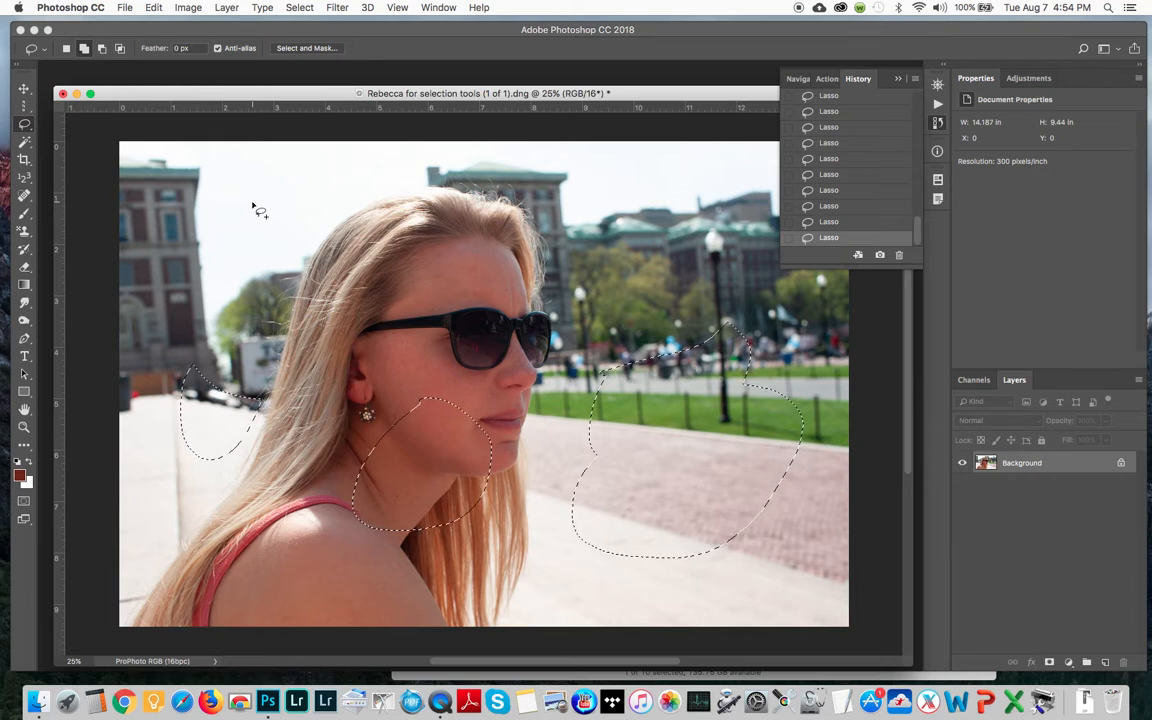
{"action": "key", "text": "alt"}
{"action": "key", "text": "alt"}
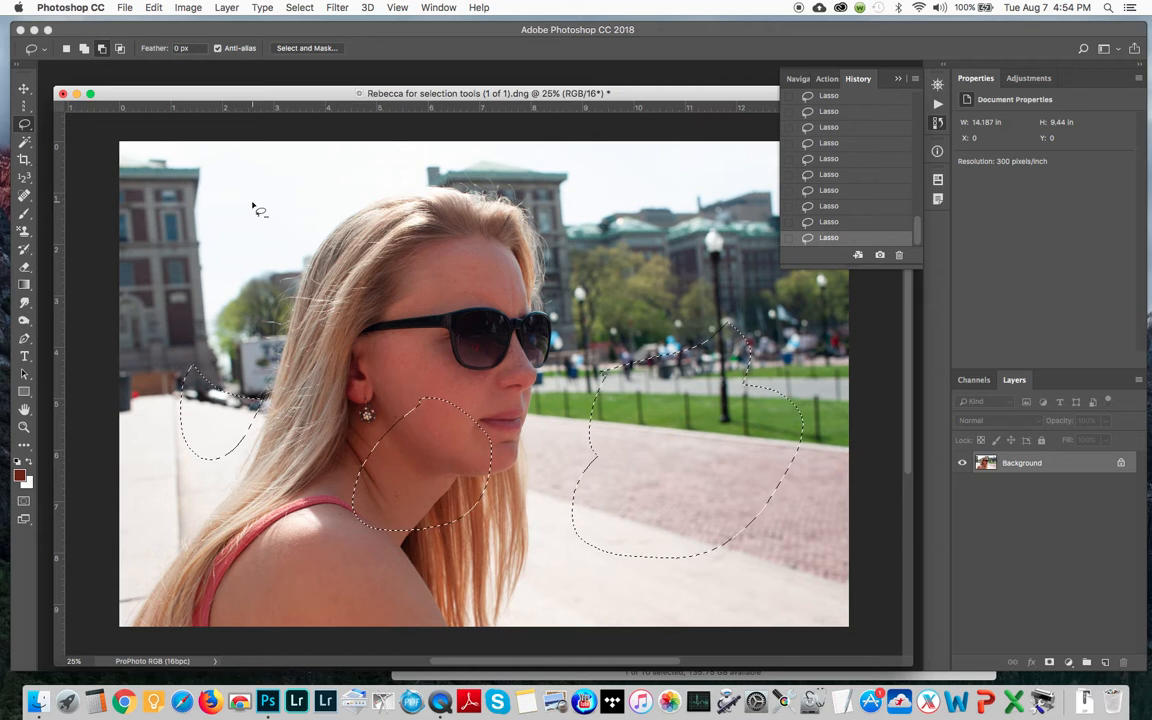
{"action": "mouse_move", "coordinate": [707, 414]}
{"action": "left_mouse_down"}
{"action": "mouse_move", "coordinate": [748, 287]}
{"action": "mouse_move", "coordinate": [590, 378]}
{"action": "left_mouse_up"}
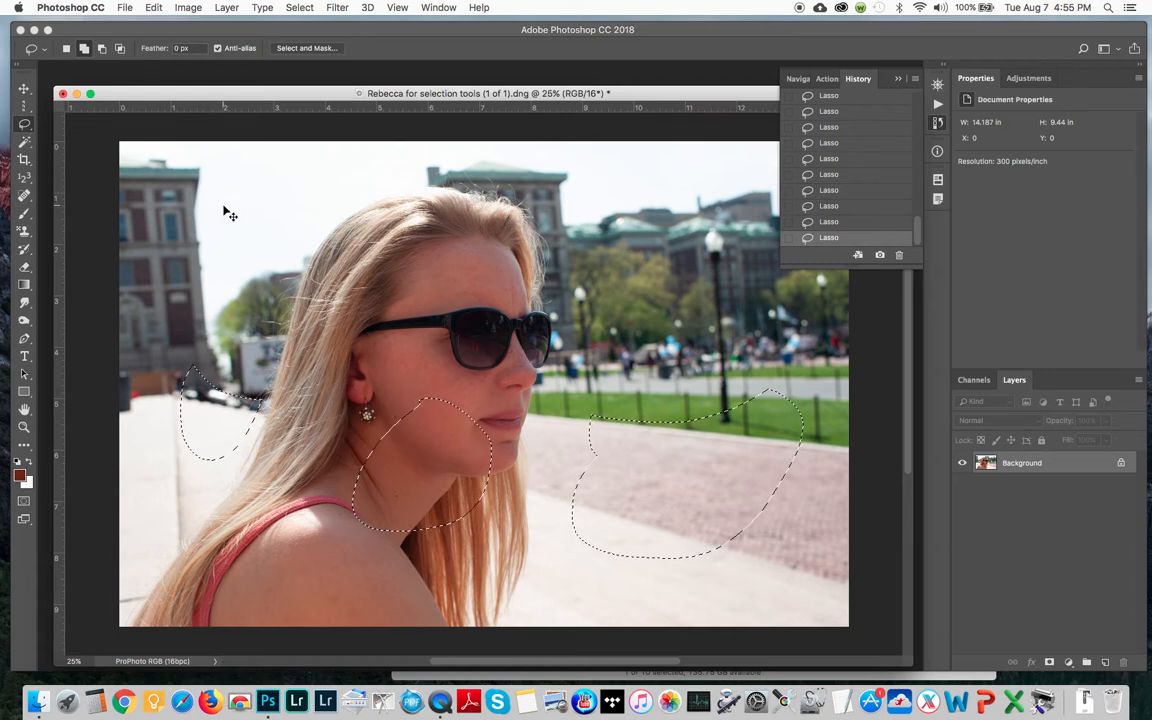
{"action": "key", "text": "super+d"}
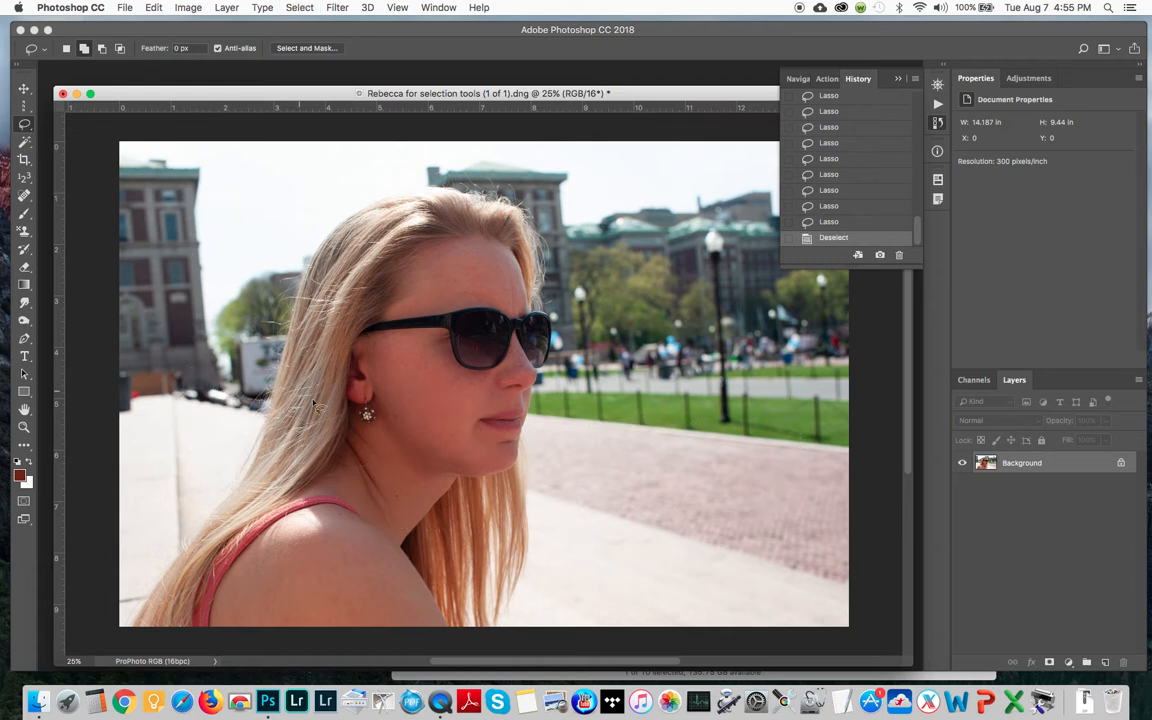
- Select a four-sided section of the lawn beside the woman's face with the Polygonal Lasso
{"action": "left_click_drag", "start_coordinate": [26, 125], "coordinate": [77, 134]}
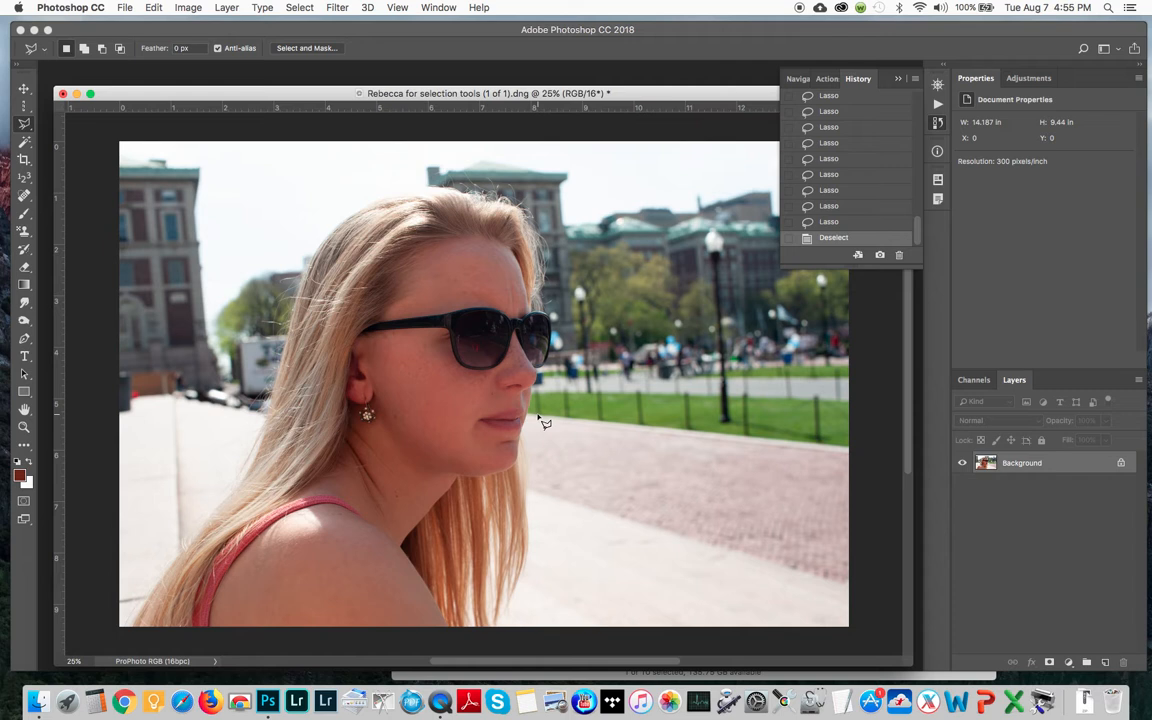
{"action": "mouse_move", "coordinate": [541, 423]}
{"action": "left_mouse_down"}
{"action": "mouse_move", "coordinate": [536, 414]}
{"action": "mouse_move", "coordinate": [665, 426]}
{"action": "left_mouse_up"}
{"action": "left_click", "coordinate": [645, 393]}
{"action": "left_click", "coordinate": [670, 432]}
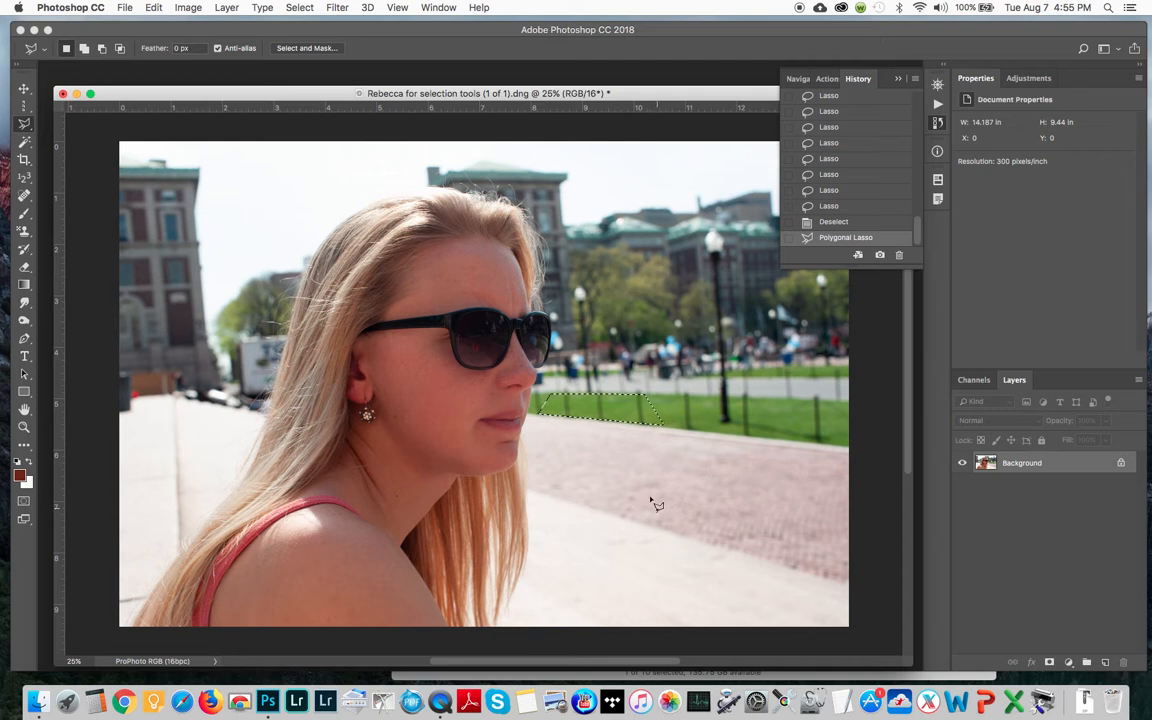
- Outline a zigzag-topped polygon on the brick path with the Polygonal Lasso and deselect the closed shape
{"action": "left_click", "coordinate": [609, 430]}
{"action": "left_click", "coordinate": [583, 506]}
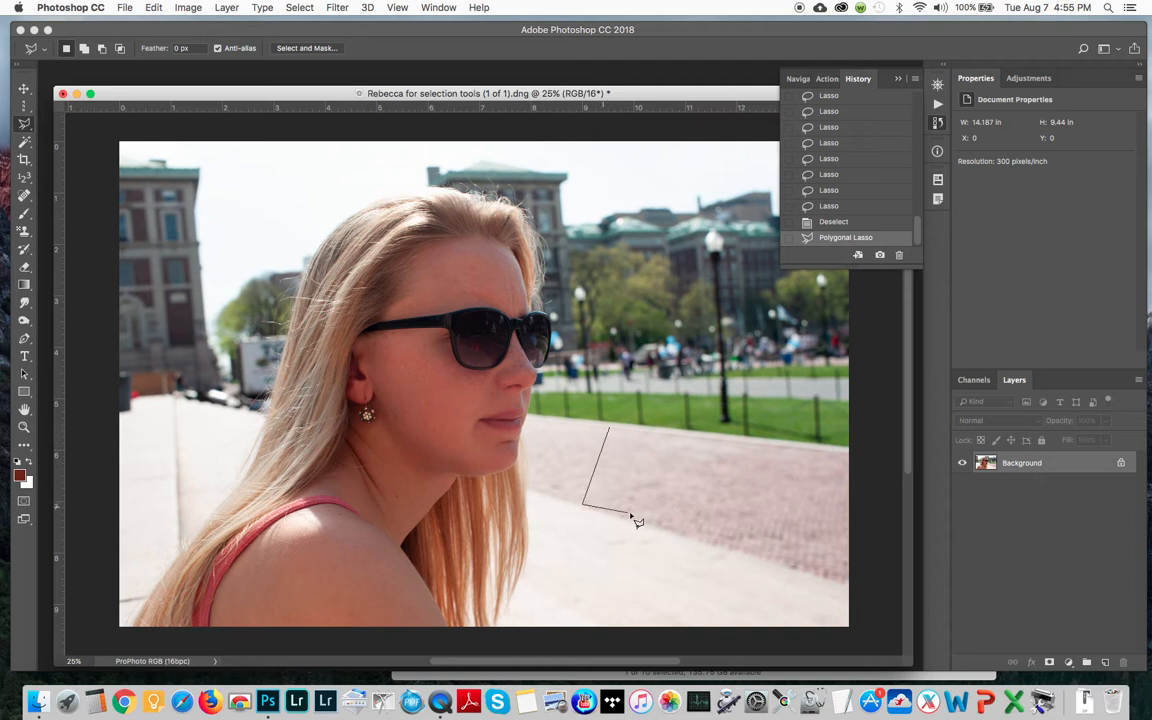
{"action": "left_click", "coordinate": [755, 557]}
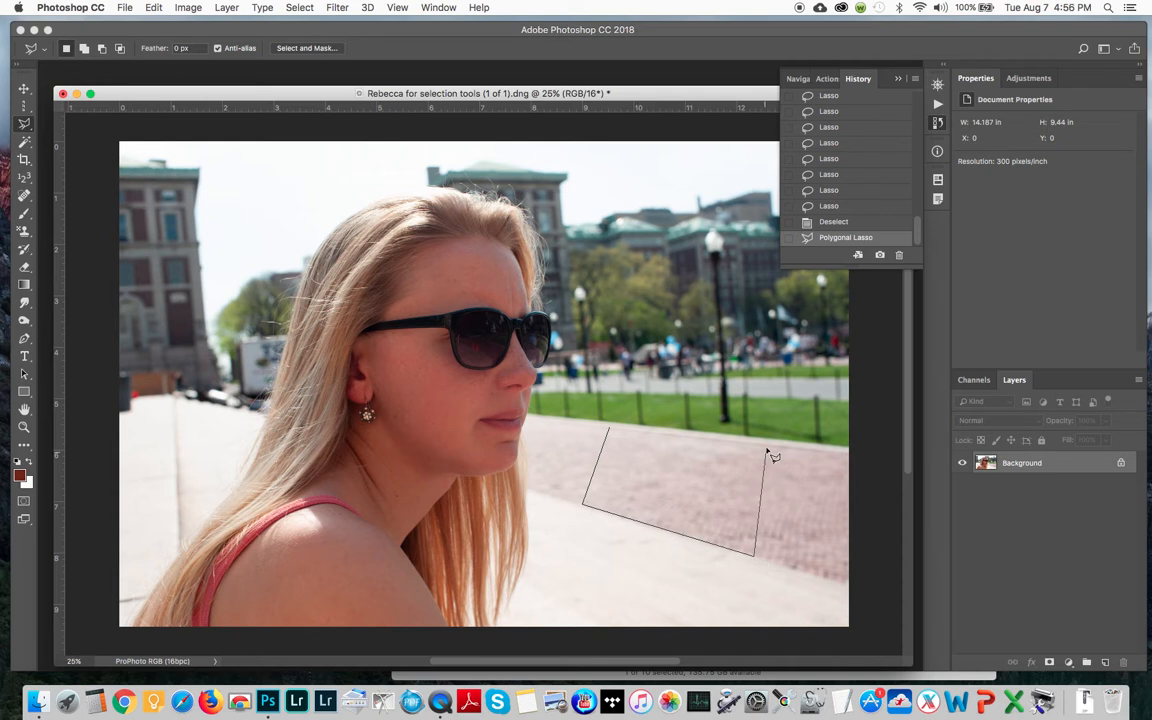
{"action": "left_click", "coordinate": [766, 446]}
{"action": "left_click", "coordinate": [682, 489]}
{"action": "left_click", "coordinate": [682, 460]}
{"action": "left_click", "coordinate": [643, 469]}
{"action": "left_click", "coordinate": [641, 430]}
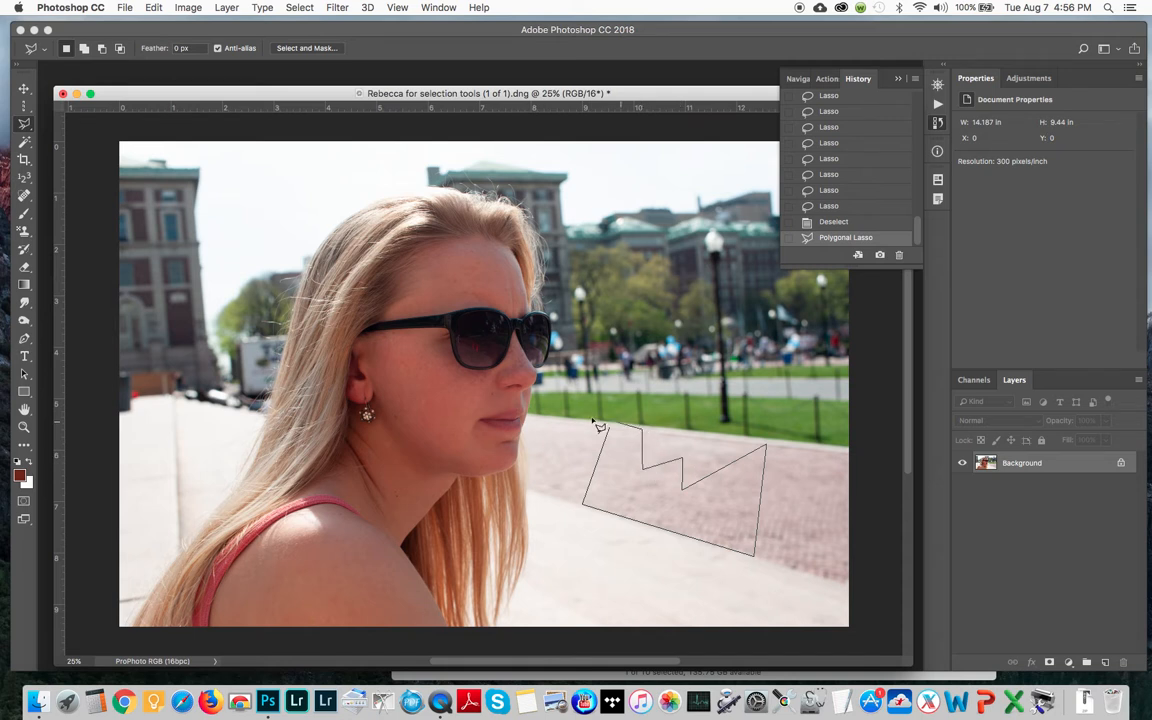
{"action": "left_click", "coordinate": [581, 419]}
{"action": "left_click", "coordinate": [607, 429]}
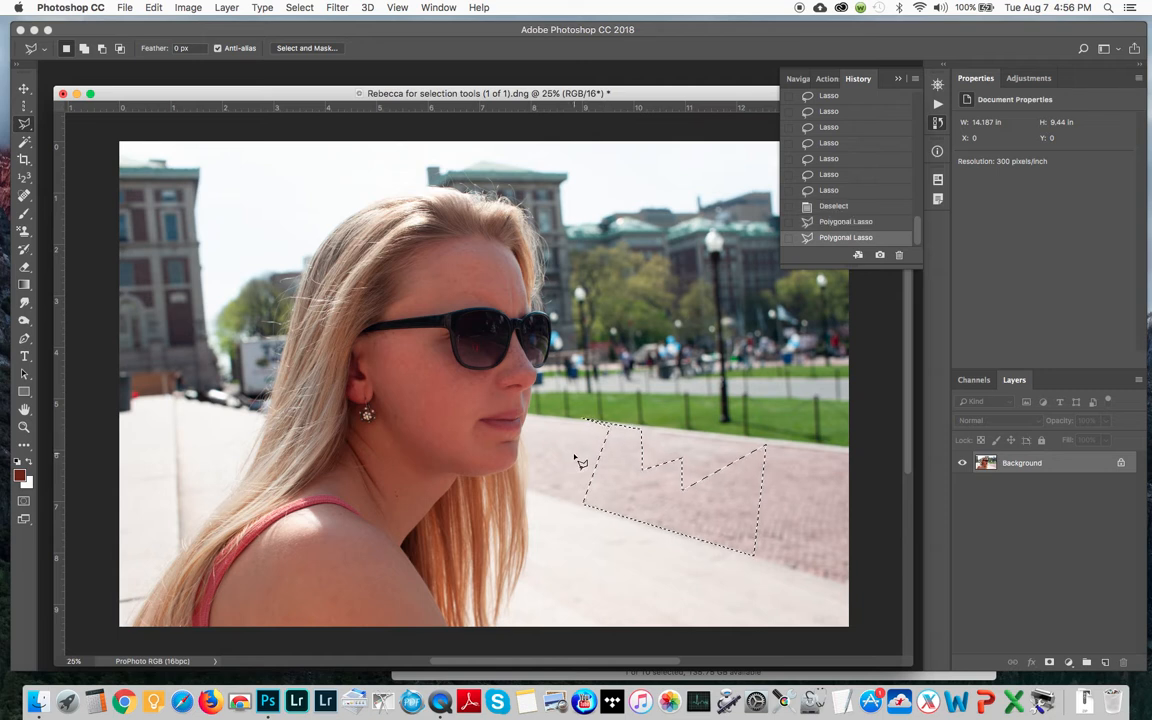
{"action": "key", "text": "super+d"}
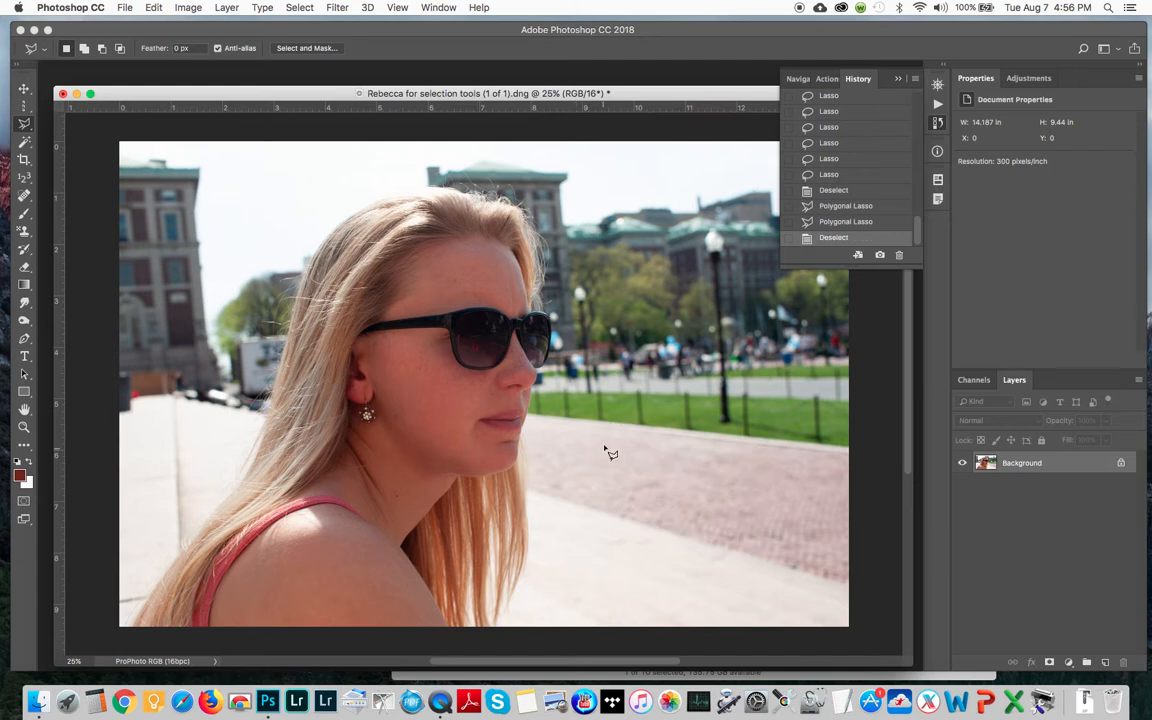
- Outline a polygon across the path, lawn and park extending past the photo's right edge with the Polygonal Lasso, and deselect it
{"action": "left_click", "coordinate": [596, 434]}
{"action": "left_click", "coordinate": [742, 532]}
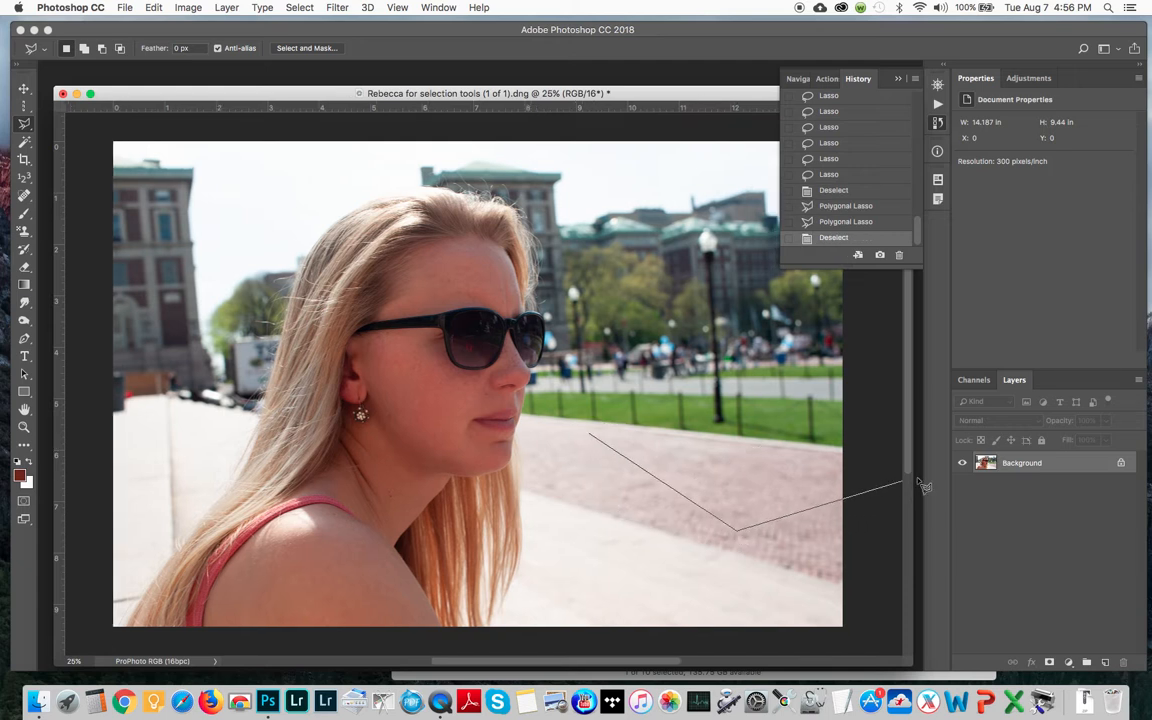
{"action": "left_click", "coordinate": [884, 440]}
{"action": "left_click", "coordinate": [800, 306]}
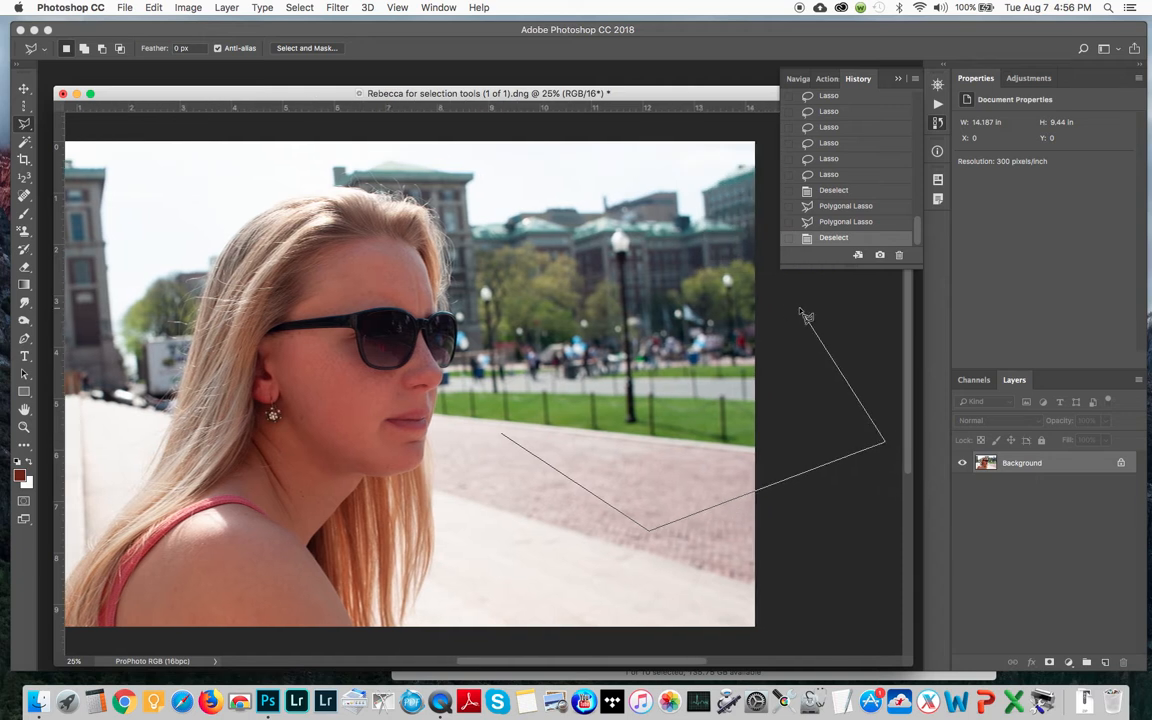
{"action": "left_click", "coordinate": [711, 274]}
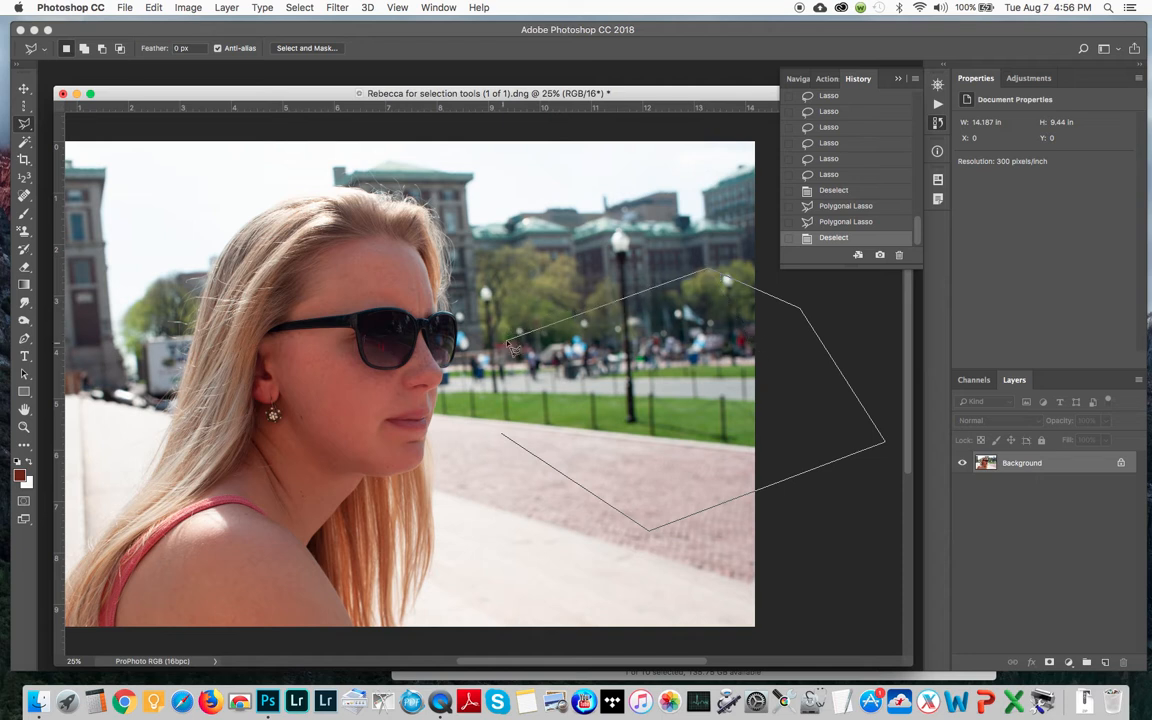
{"action": "double_click", "coordinate": [499, 398]}
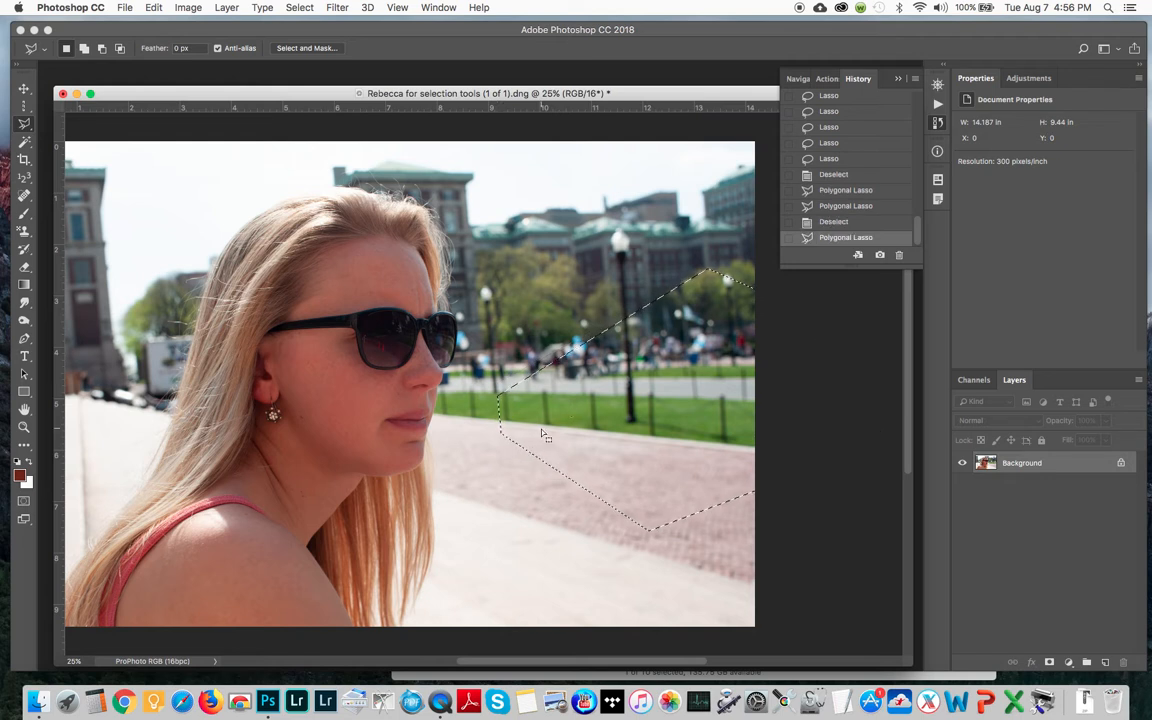
{"action": "left_click", "coordinate": [508, 500]}
- Select a roughly rectangular five-sided area of the brick path beside the woman's hair with the Polygonal Lasso
{"action": "left_click", "coordinate": [468, 494]}
{"action": "left_click", "coordinate": [607, 494]}
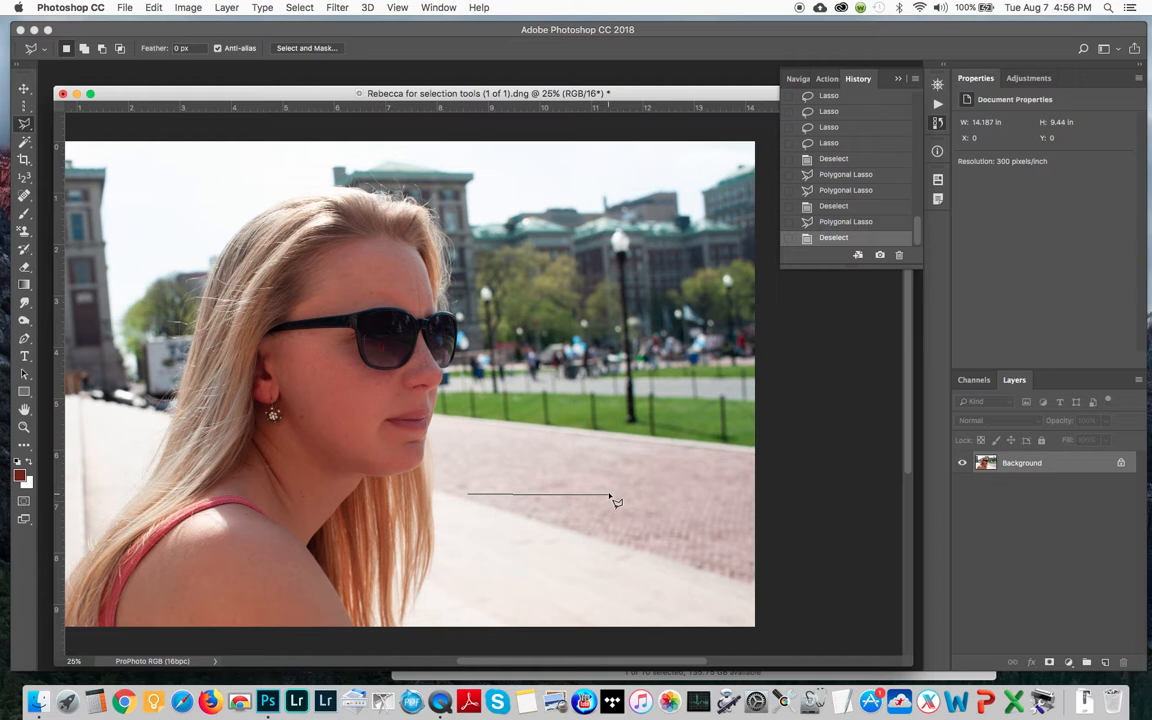
{"action": "left_click", "coordinate": [620, 435]}
{"action": "left_click", "coordinate": [484, 435]}
{"action": "left_click", "coordinate": [468, 446]}
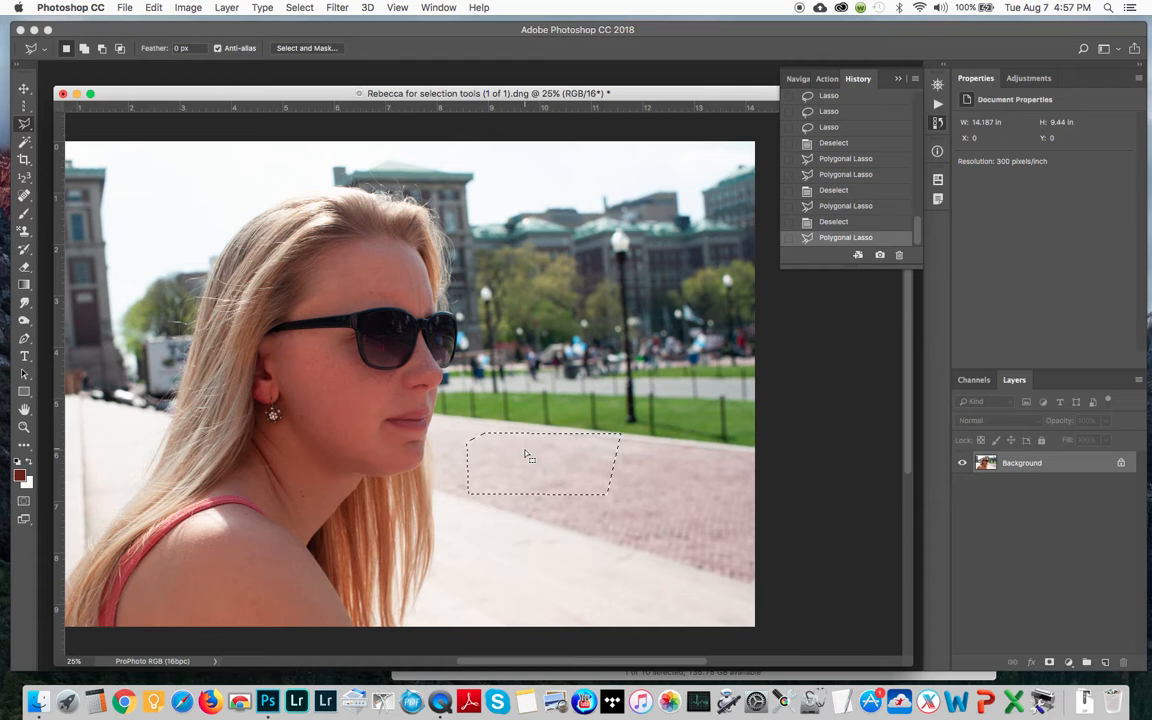
- Replace the path selection with a Magnetic Lasso selection around the sunglasses' front lens, nose, mouth and part of the cheek
{"action": "left_click", "coordinate": [25, 122]}
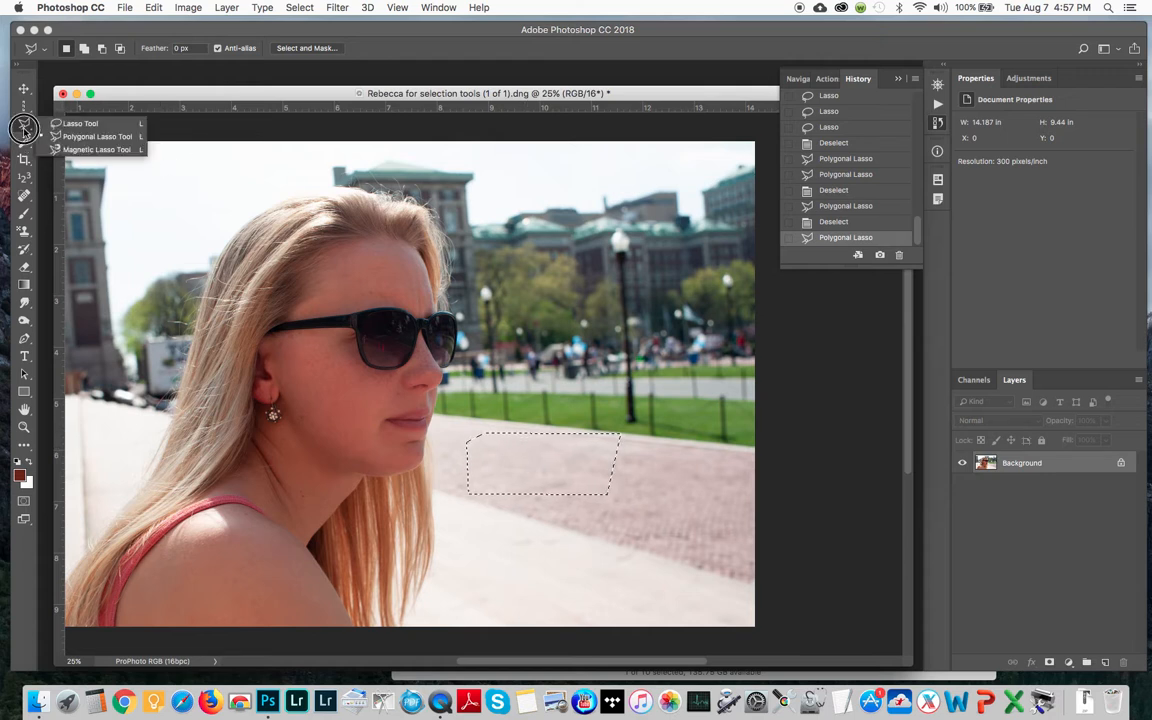
{"action": "left_click", "coordinate": [80, 149]}
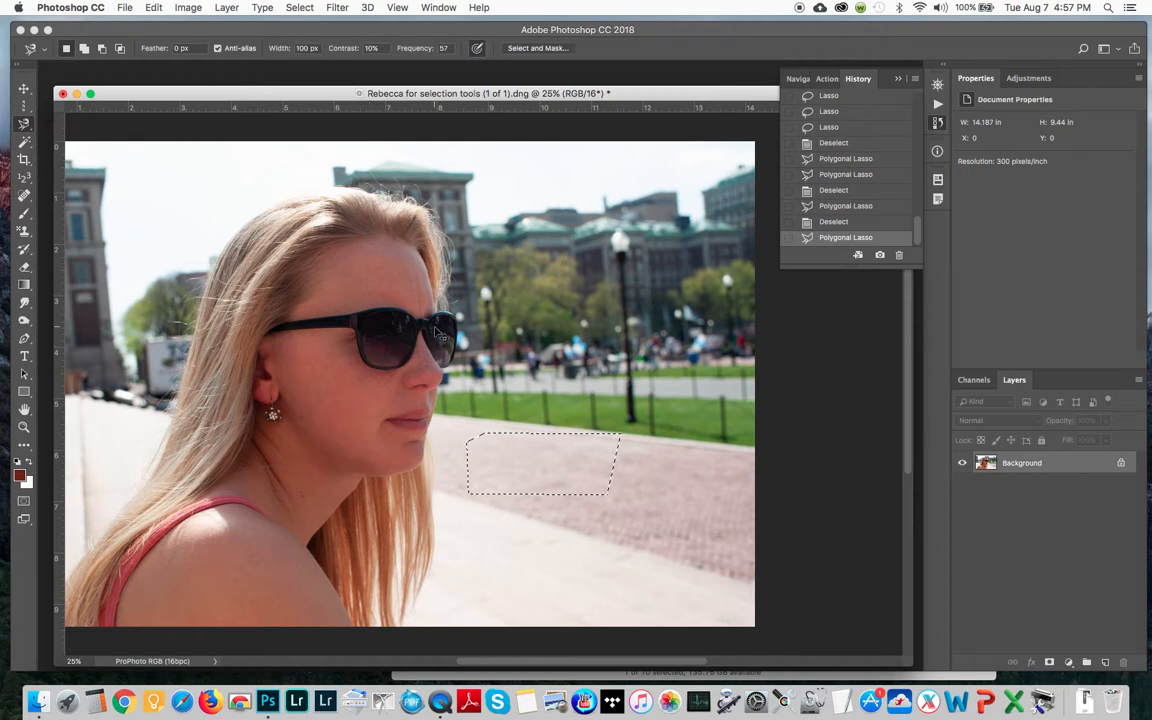
{"action": "key", "text": "super+d"}
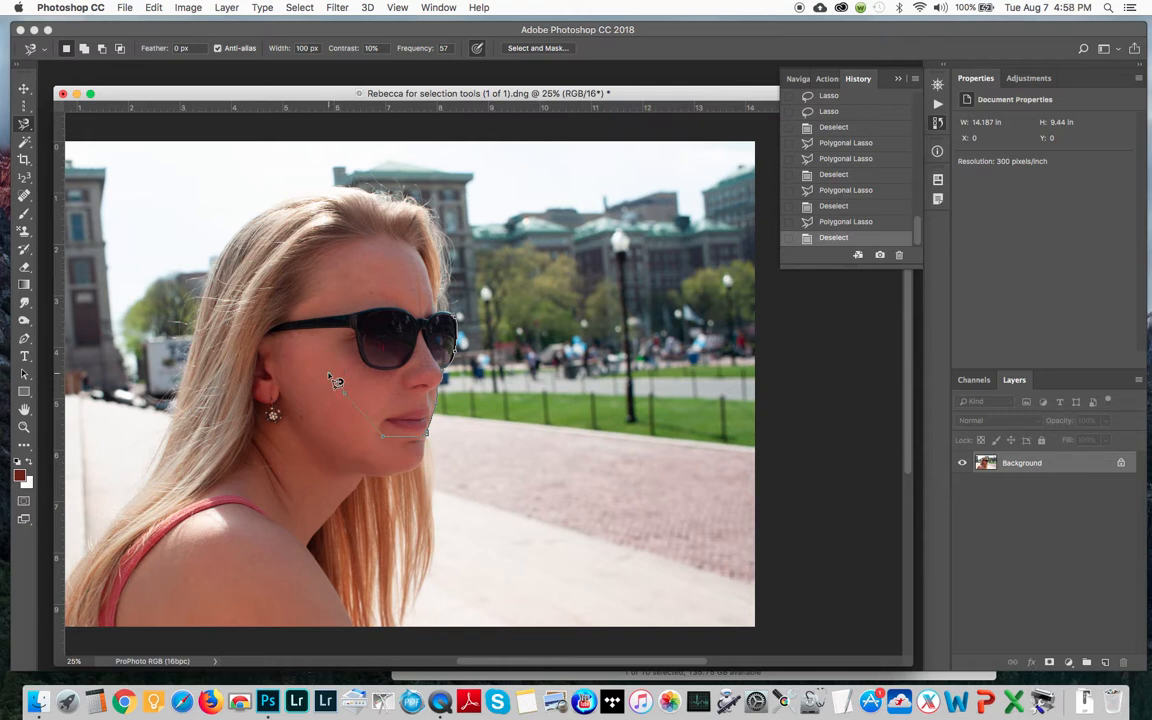
{"action": "double_click", "coordinate": [331, 378]}
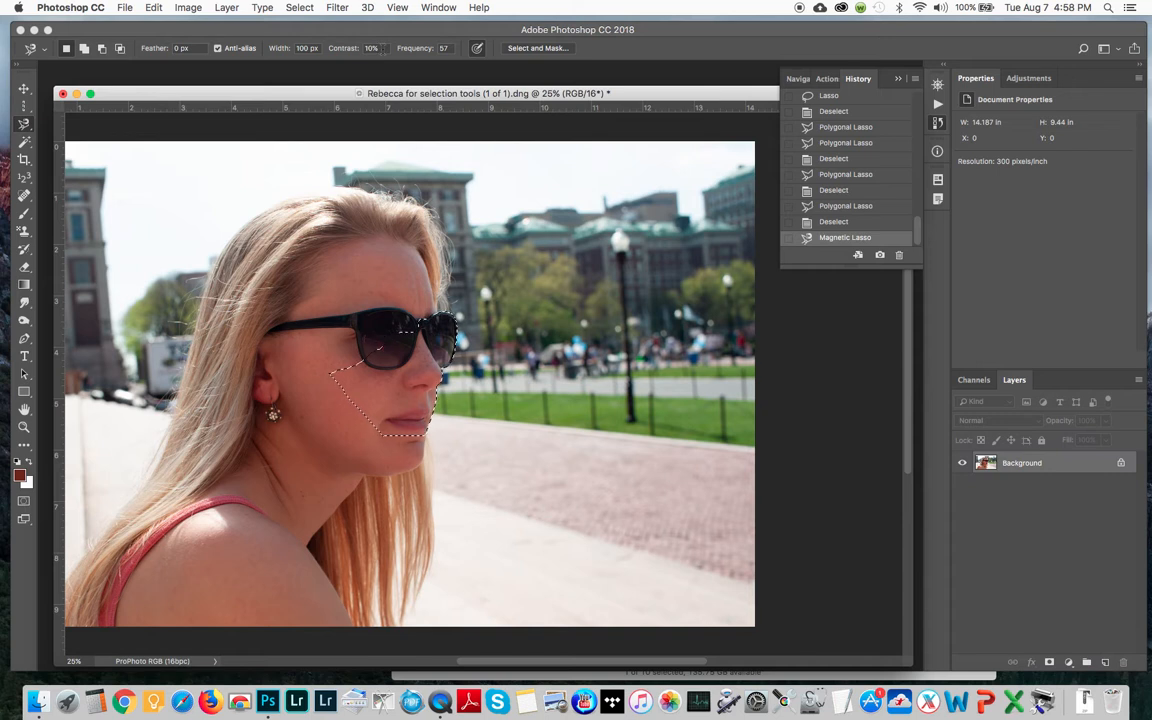
- Set the Magnetic Lasso's edge contrast to 100%
{"action": "left_click", "coordinate": [364, 49]}
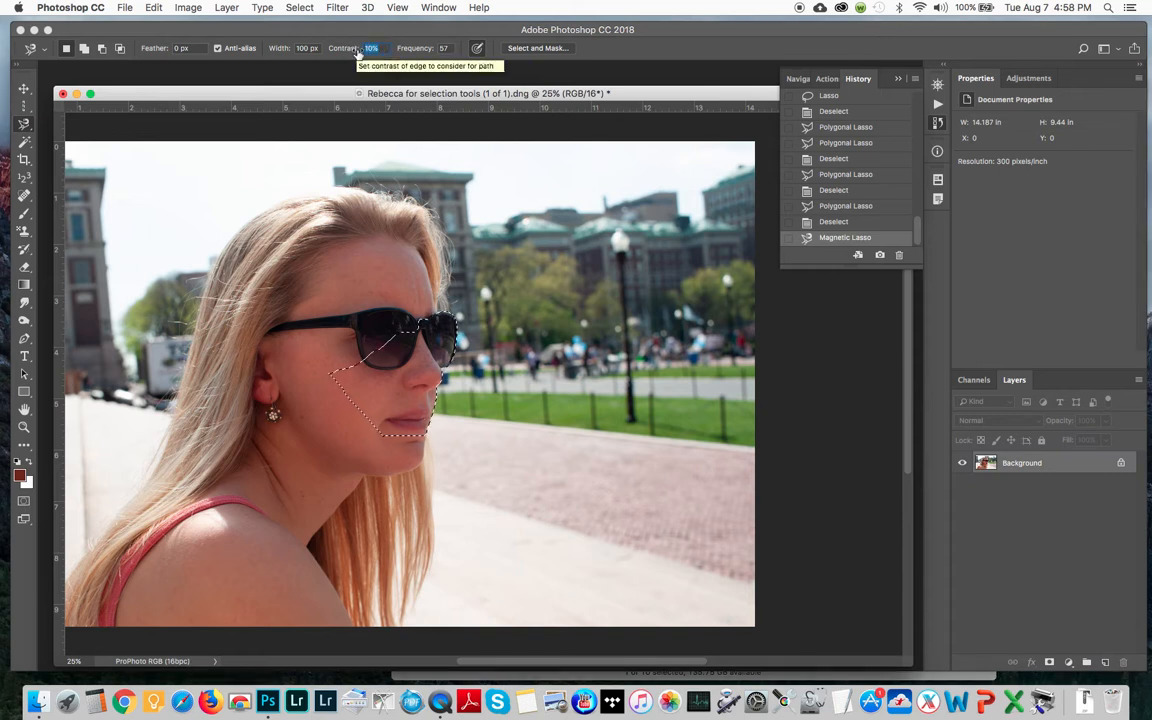
{"action": "type", "text": "1000"}
{"action": "key", "text": "BackSpace"}
{"action": "key", "text": "Return"}
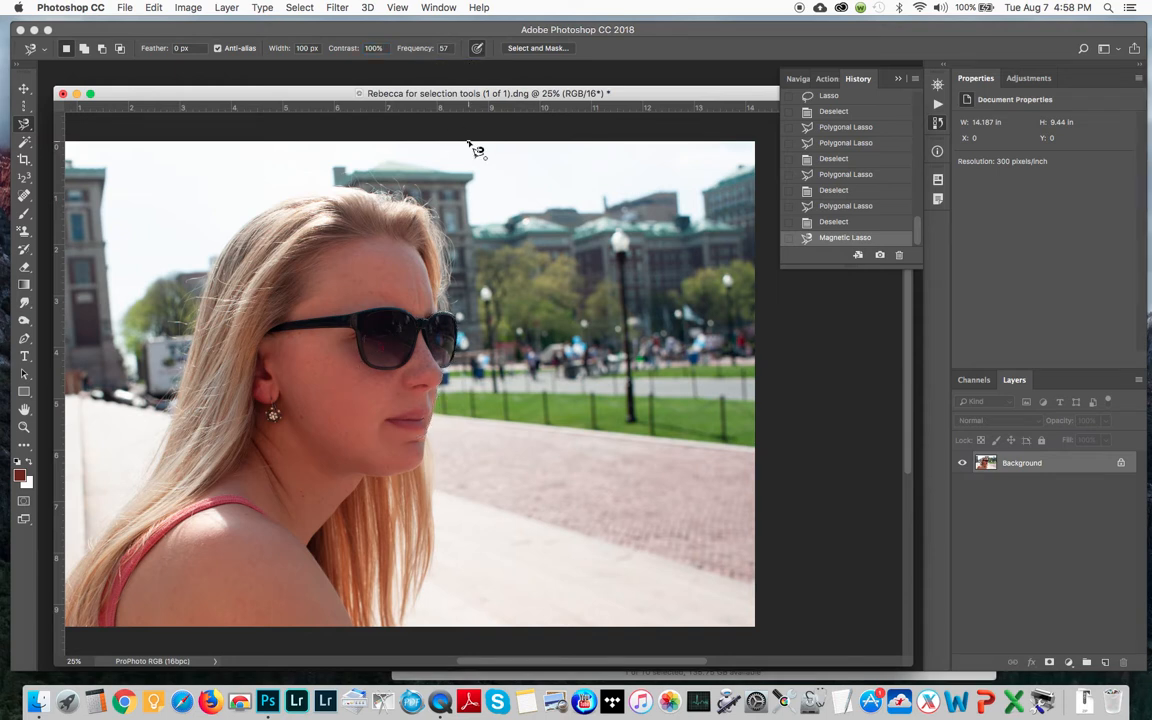
- Try a Magnetic Lasso path from the photo's upper edge across the forehead and park, abandon it, and deselect the face area
{"action": "left_click", "coordinate": [469, 142]}
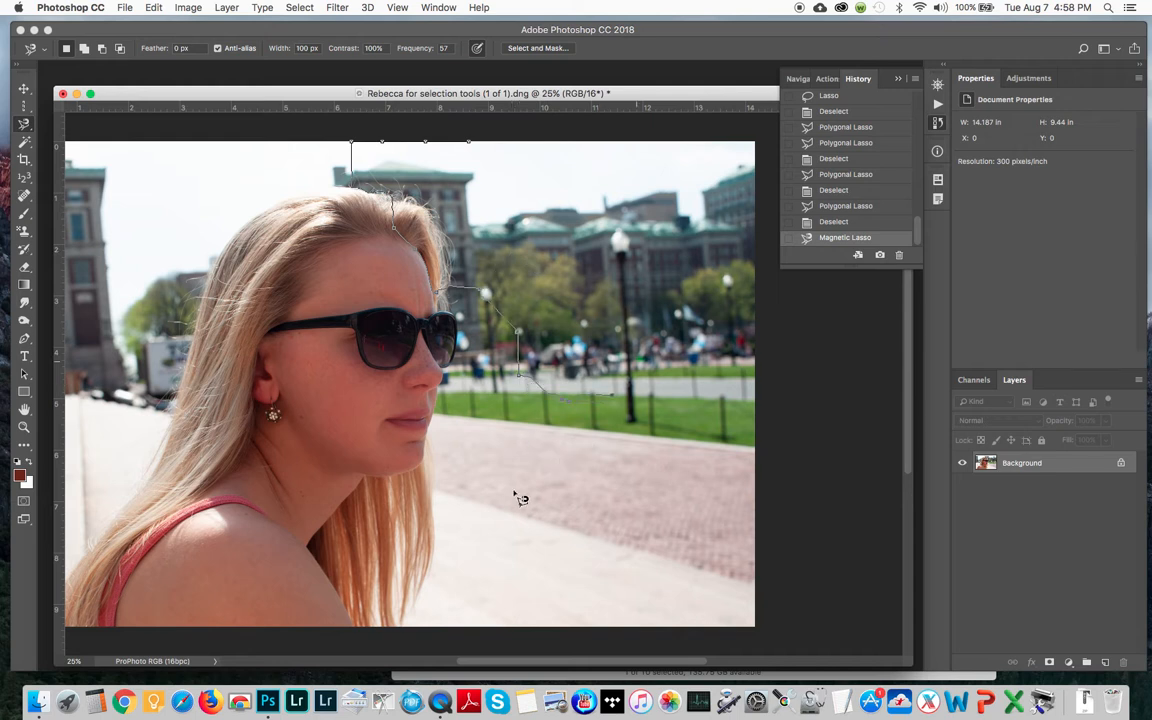
{"action": "key", "text": "Escape"}
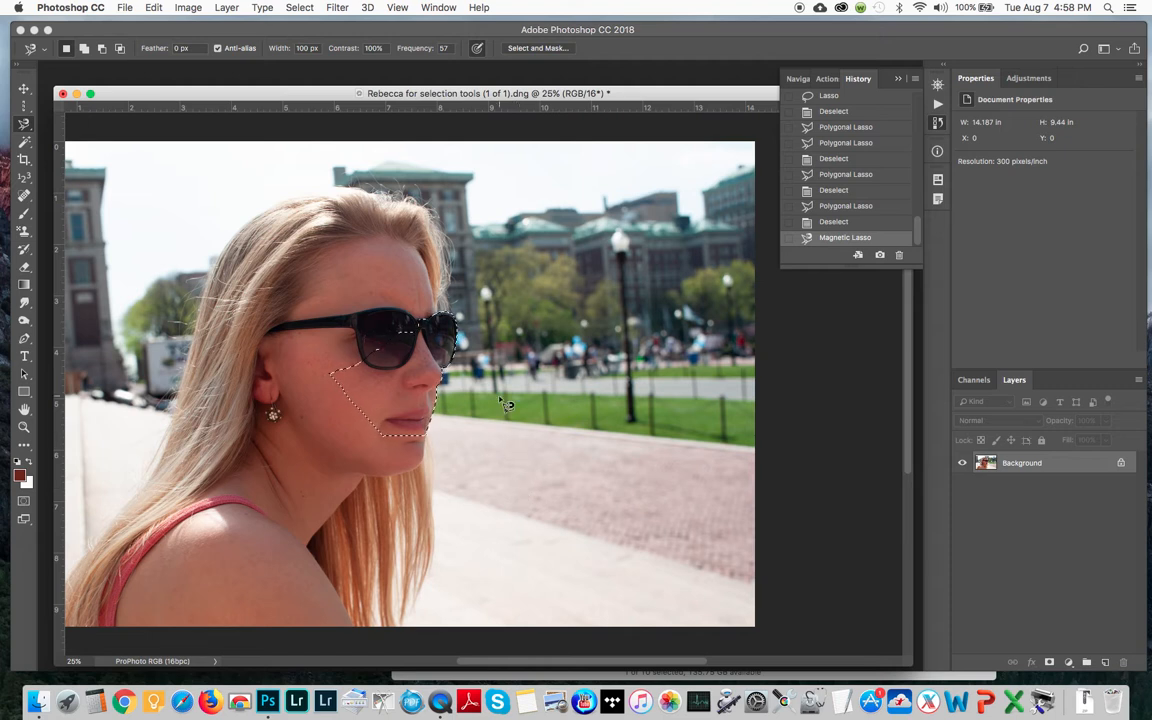
{"action": "key", "text": "super+d"}
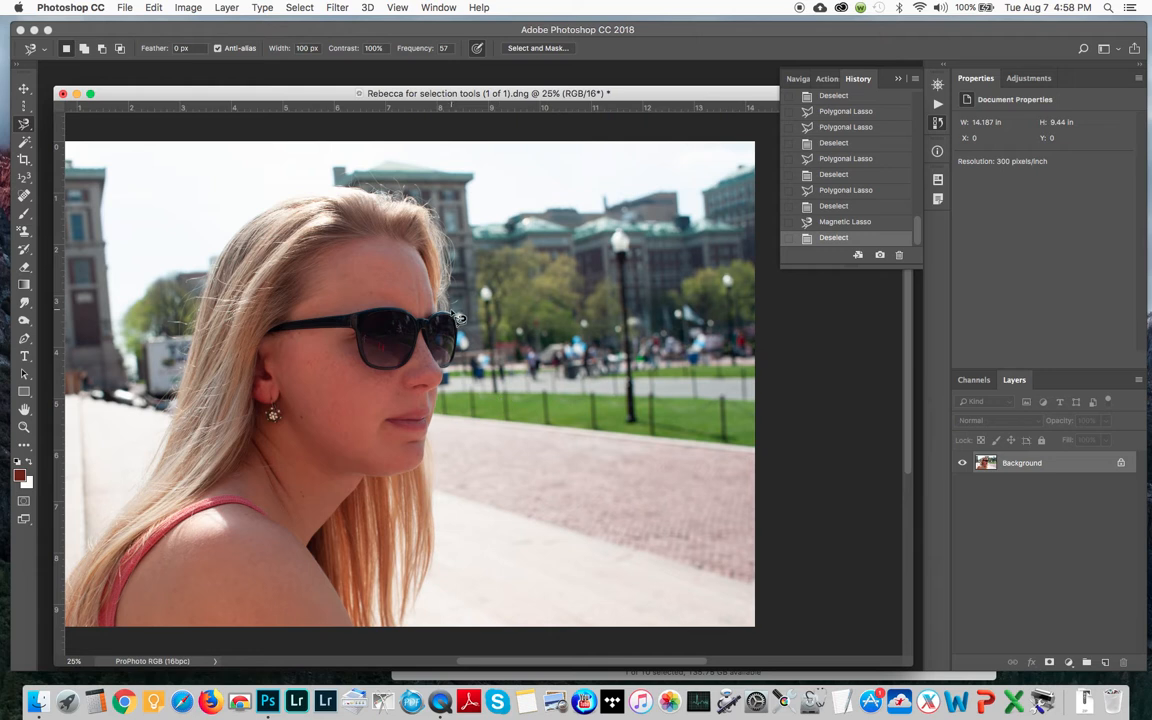
- Trace the sunglasses, nose and mouth profile and back across the cheek with the Magnetic Lasso, and deselect the closed shape
{"action": "mouse_move", "coordinate": [451, 311]}
{"action": "left_mouse_down"}
{"action": "mouse_move", "coordinate": [437, 395]}
{"action": "mouse_move", "coordinate": [436, 443]}
{"action": "left_mouse_up"}
{"action": "double_click", "coordinate": [361, 398]}
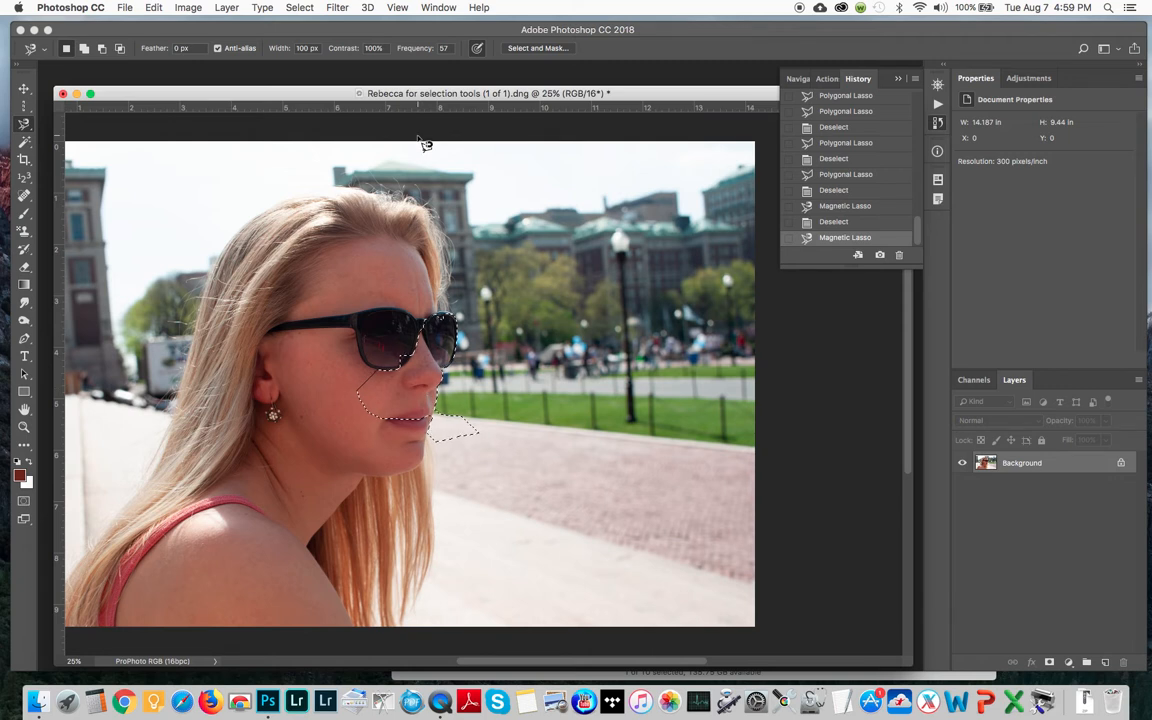
{"action": "key", "text": "super+d"}
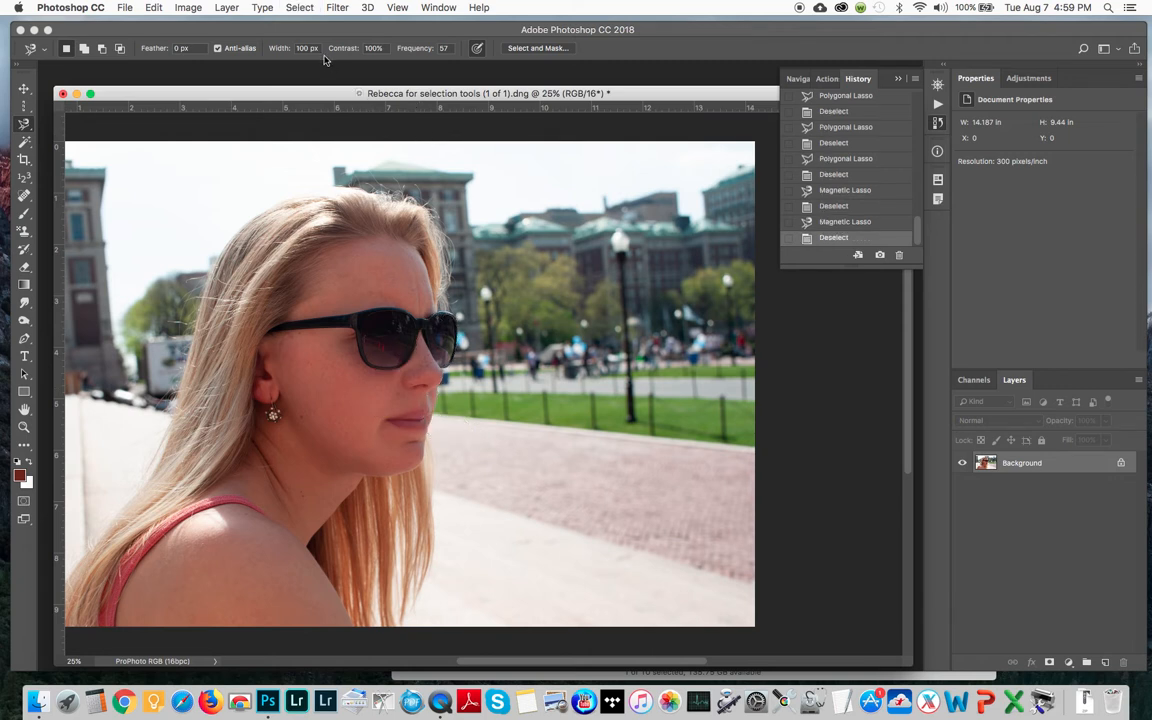
- Select the woman's face, neck and shoulder with the Quick Selection tool
{"action": "left_click", "coordinate": [27, 130]}
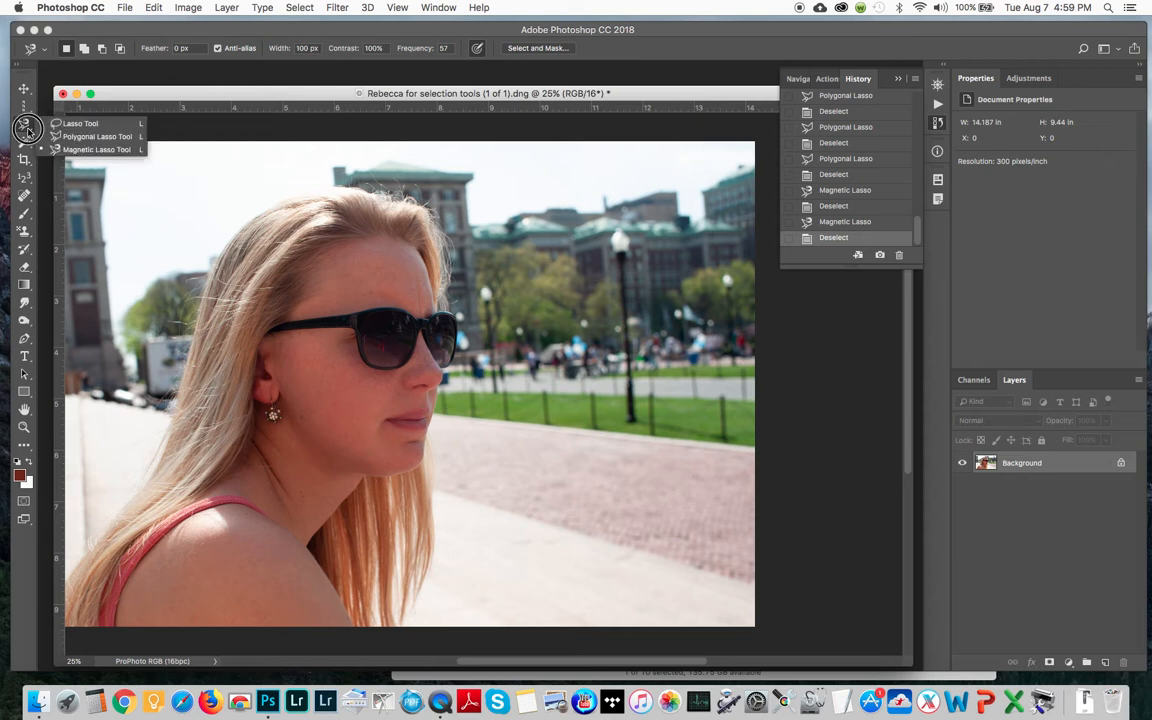
{"action": "left_click", "coordinate": [27, 130]}
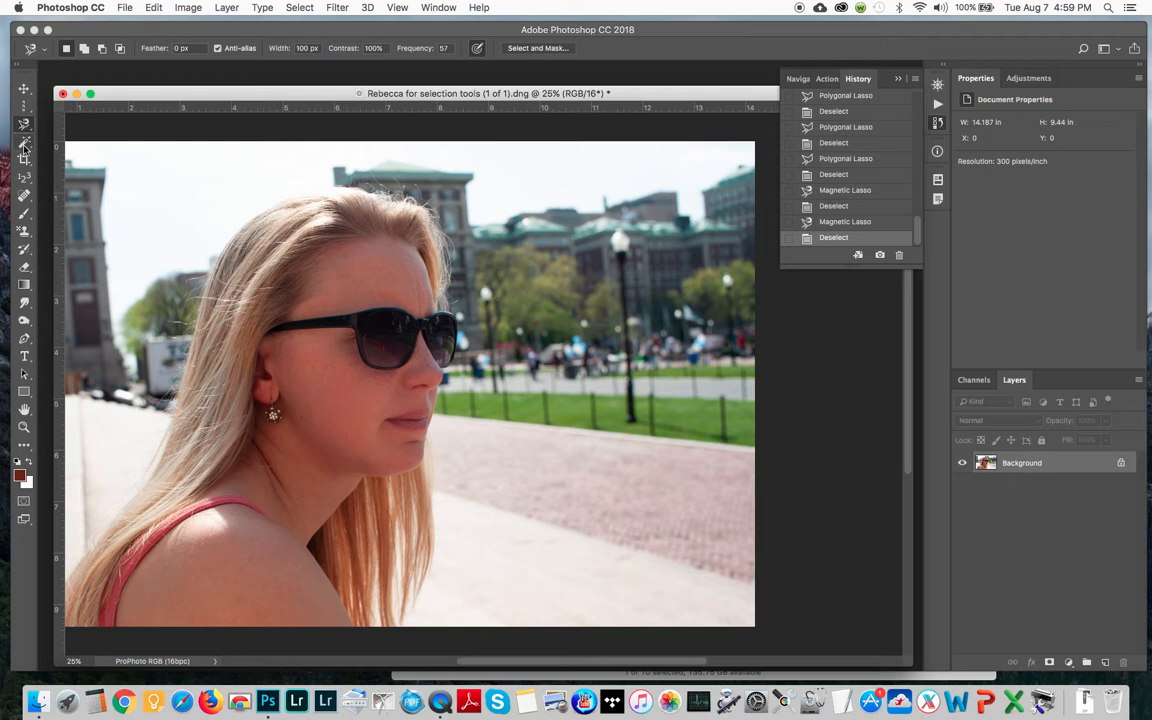
{"action": "left_click", "coordinate": [25, 146]}
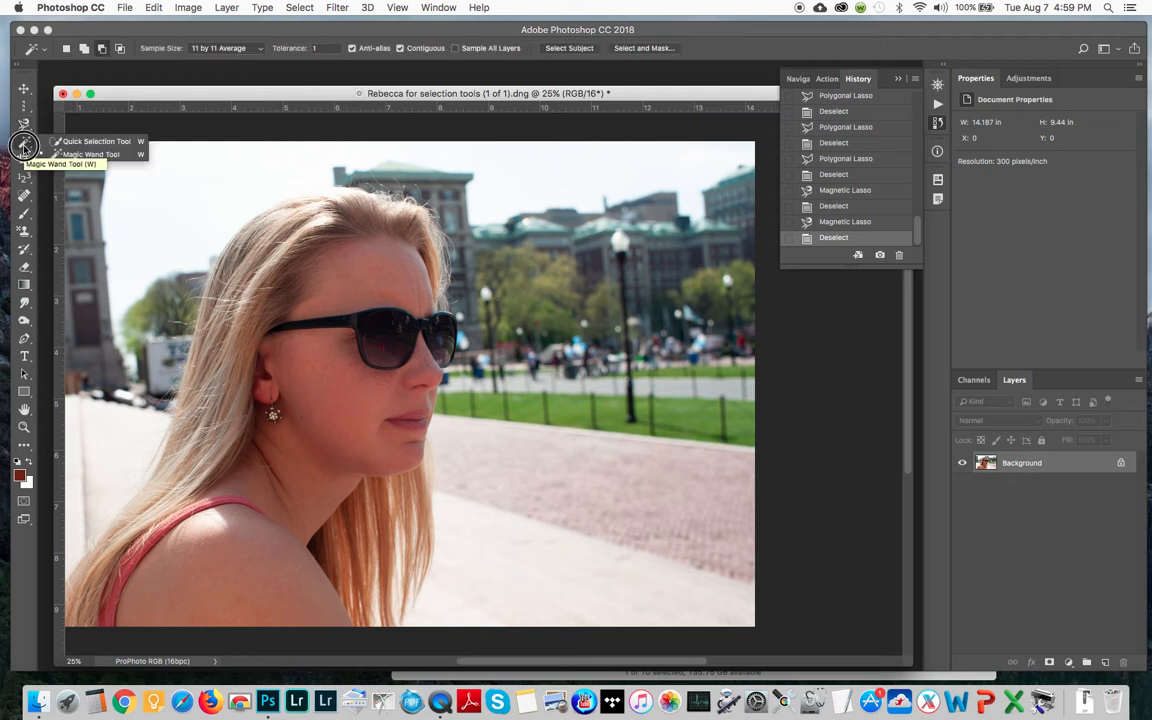
{"action": "left_click", "coordinate": [79, 143]}
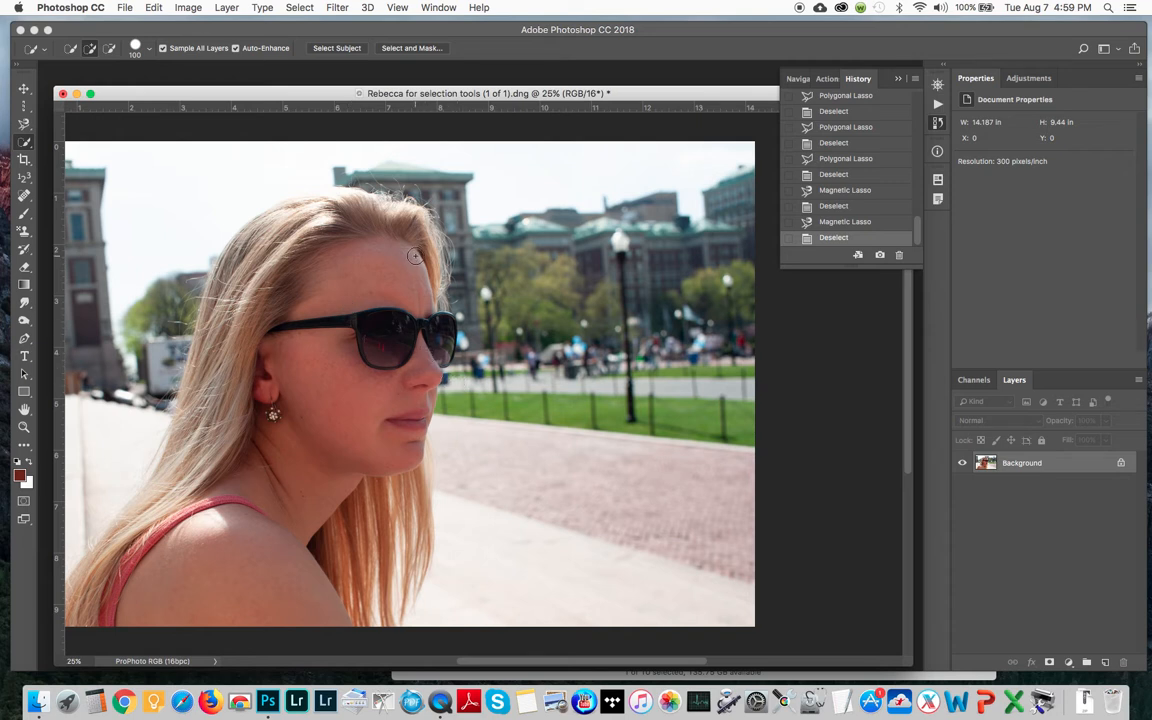
{"action": "key", "text": "]"}
{"action": "mouse_move", "coordinate": [424, 249]}
{"action": "left_mouse_down"}
{"action": "mouse_move", "coordinate": [422, 314]}
{"action": "mouse_move", "coordinate": [405, 342]}
{"action": "mouse_move", "coordinate": [418, 375]}
{"action": "mouse_move", "coordinate": [399, 437]}
{"action": "mouse_move", "coordinate": [368, 458]}
{"action": "mouse_move", "coordinate": [361, 520]}
{"action": "left_mouse_up"}
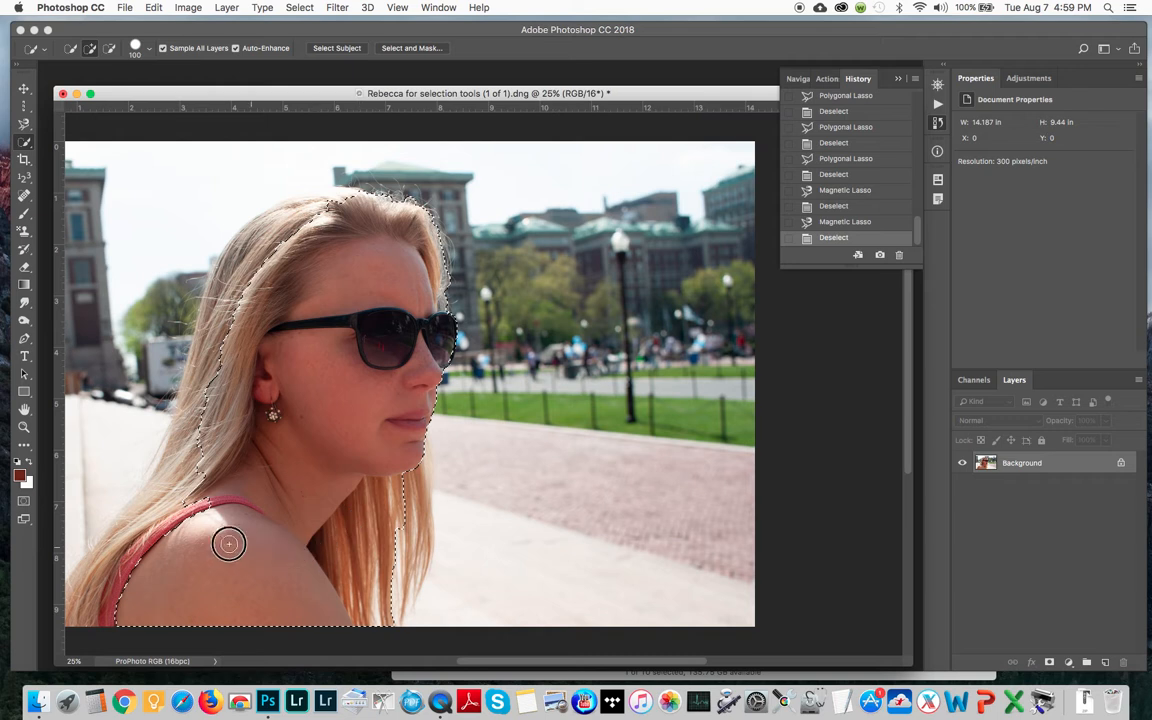
- Extend the quick selection over the top strap and the hair behind the face, and deselect everything
{"action": "left_click_drag", "start_coordinate": [186, 512], "coordinate": [184, 469]}
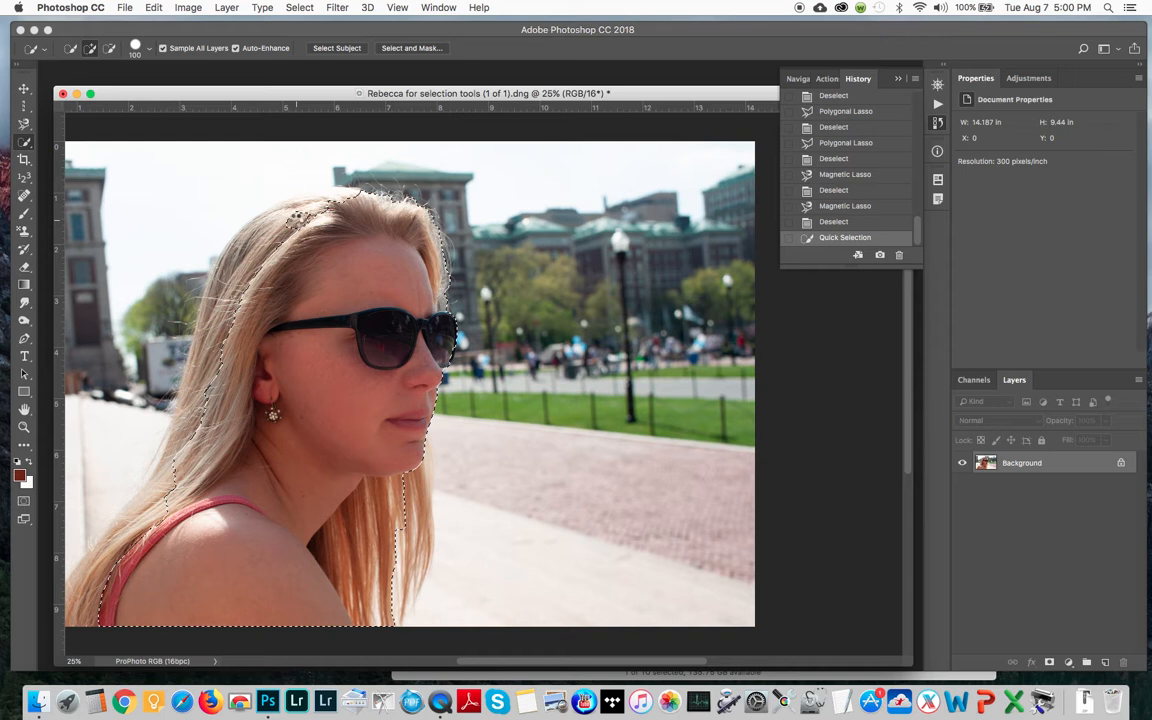
{"action": "left_click_drag", "start_coordinate": [283, 228], "coordinate": [253, 208]}
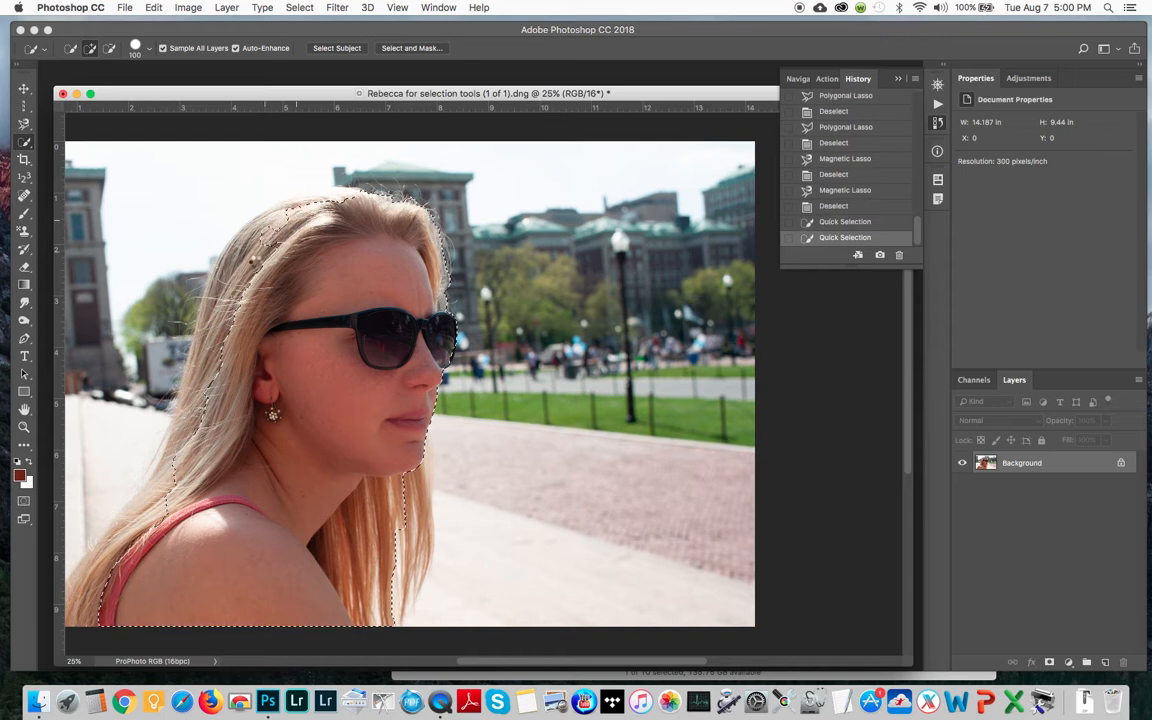
{"action": "left_click_drag", "start_coordinate": [257, 228], "coordinate": [230, 241]}
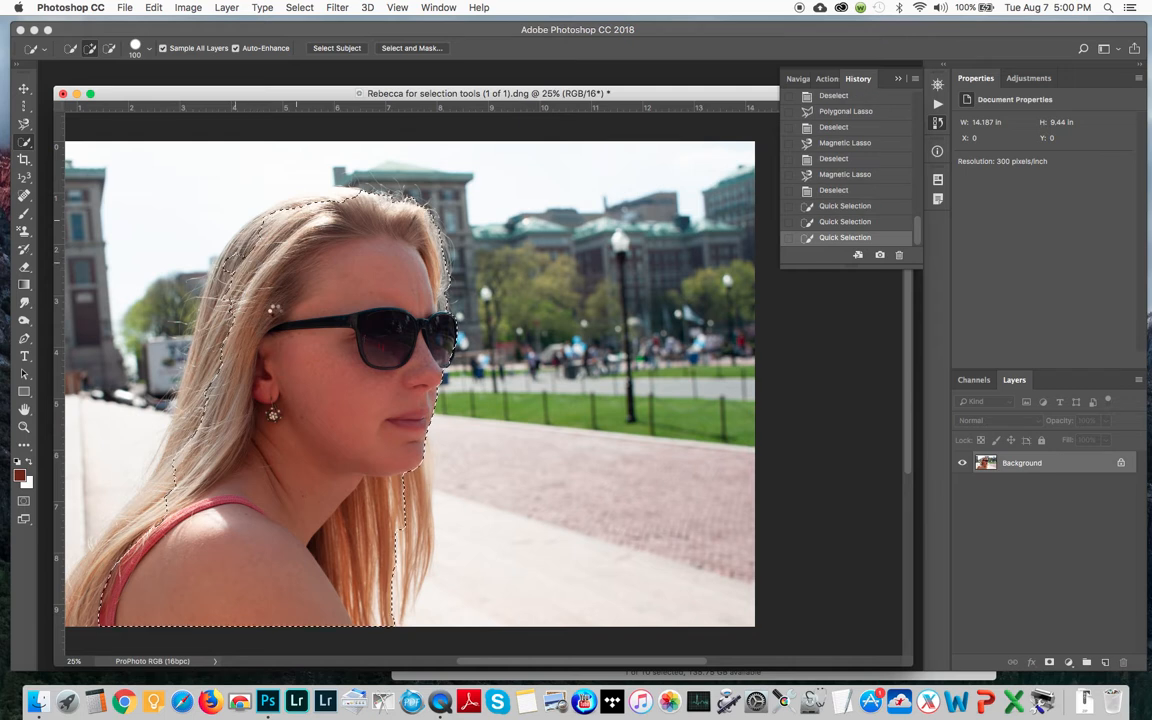
{"action": "mouse_move", "coordinate": [235, 263]}
{"action": "left_mouse_down"}
{"action": "mouse_move", "coordinate": [224, 265]}
{"action": "mouse_move", "coordinate": [206, 390]}
{"action": "left_mouse_up"}
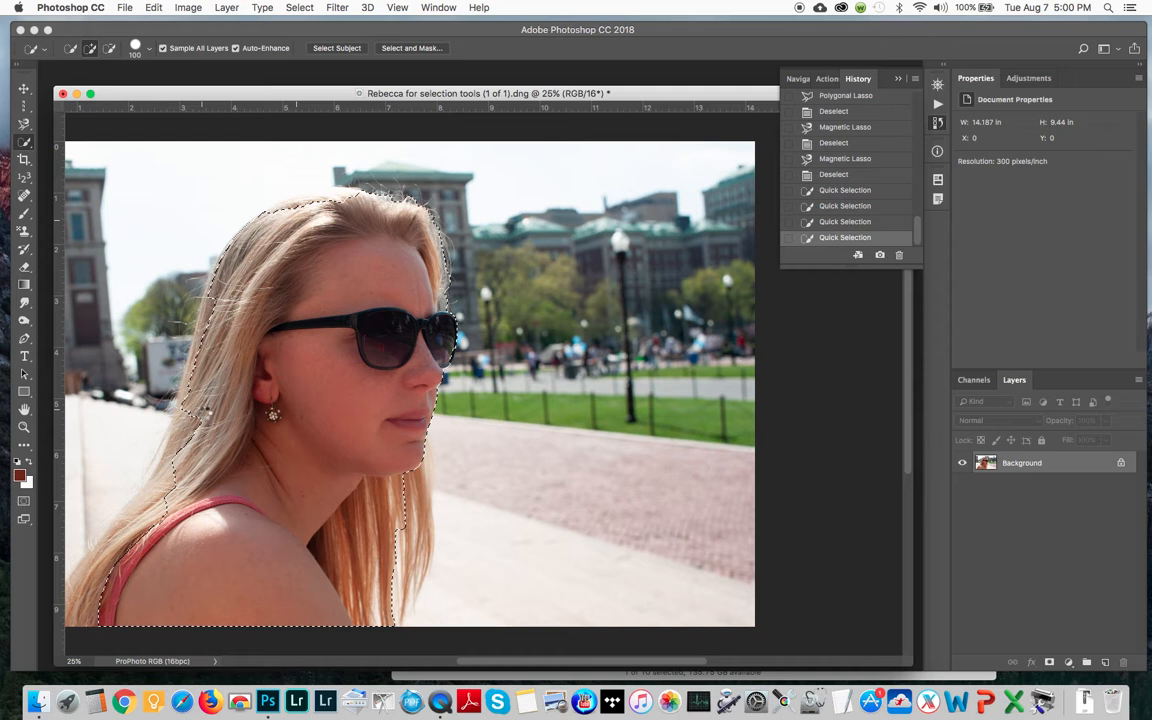
{"action": "left_click_drag", "start_coordinate": [205, 418], "coordinate": [205, 420]}
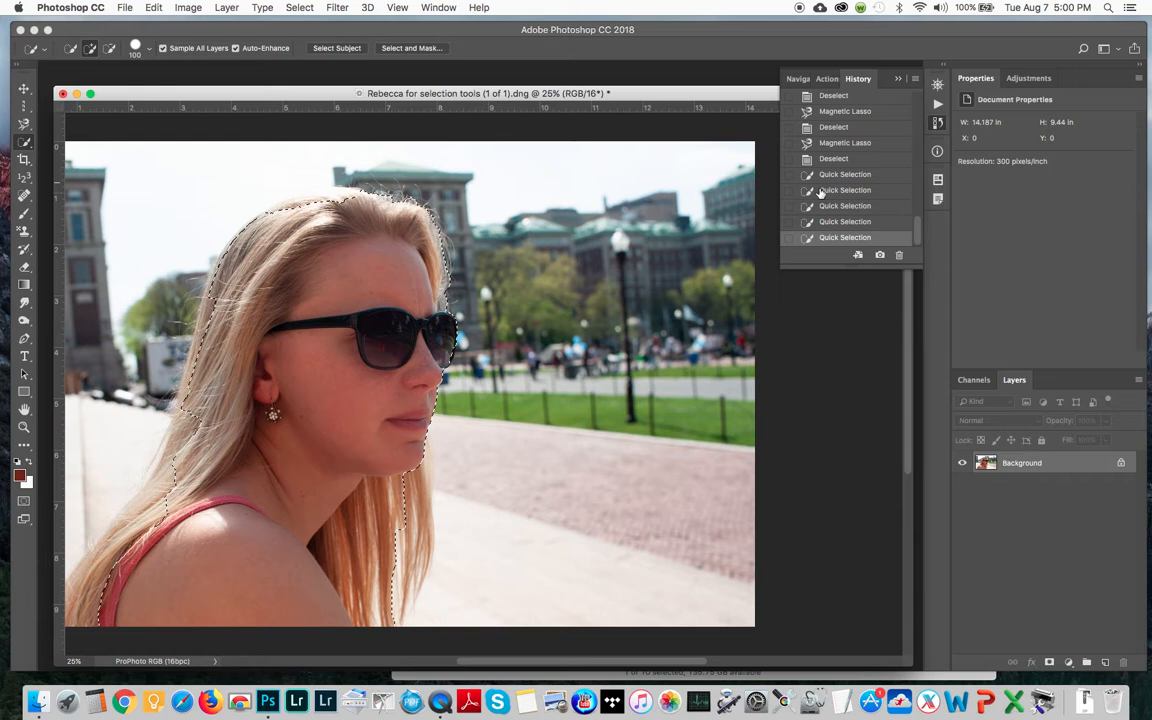
{"action": "key", "text": "super+d"}
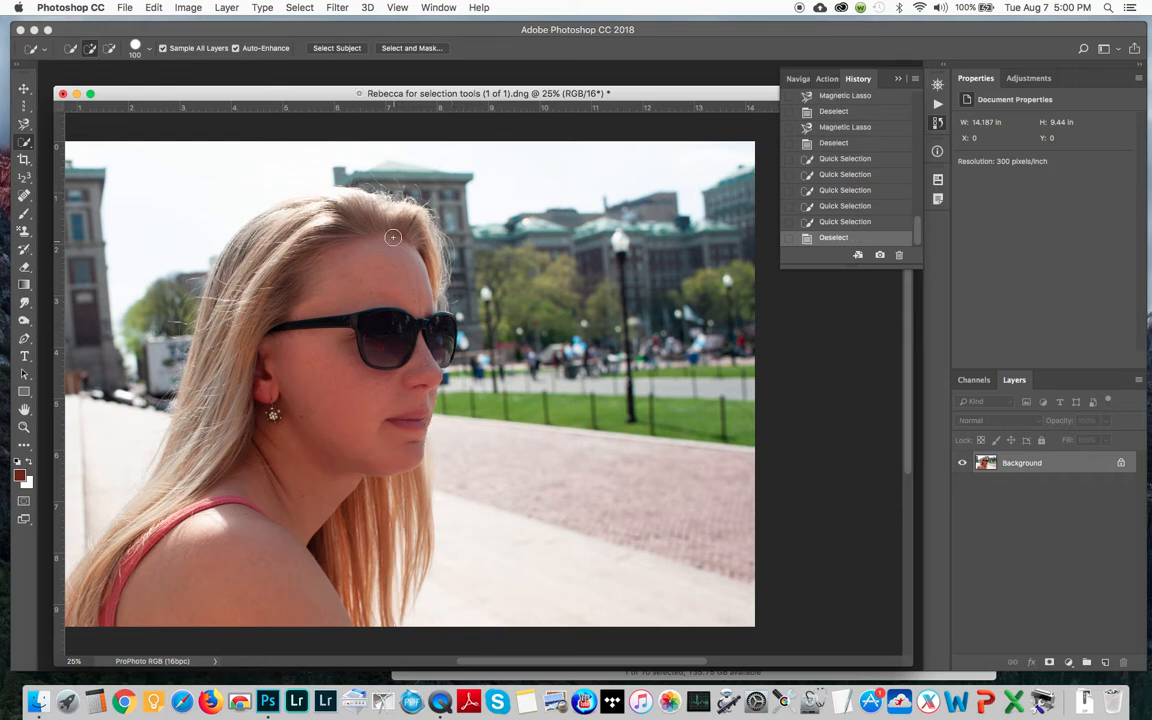
- Quick-select the woman together with the sky behind her in one continuous stroke, and step back in history to the deselected state
{"action": "left_click_drag", "start_coordinate": [418, 247], "coordinate": [425, 296]}
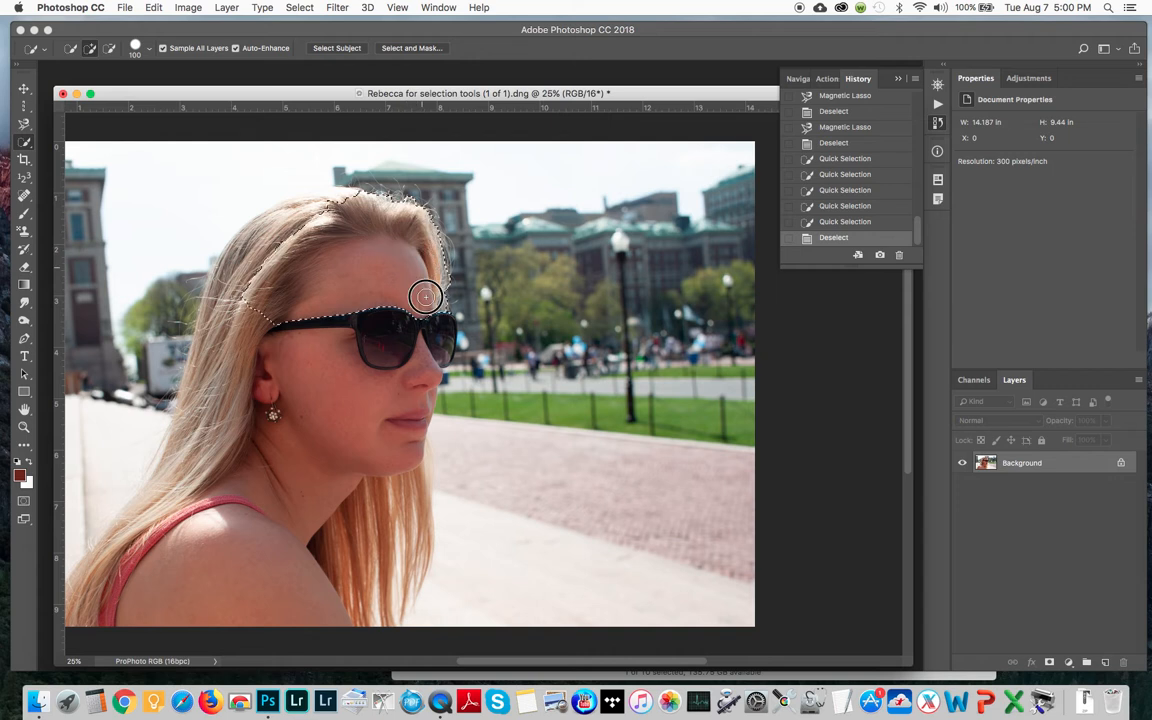
{"action": "mouse_move", "coordinate": [378, 425]}
{"action": "left_mouse_down"}
{"action": "mouse_move", "coordinate": [316, 473]}
{"action": "mouse_move", "coordinate": [284, 536]}
{"action": "mouse_move", "coordinate": [288, 582]}
{"action": "mouse_move", "coordinate": [197, 577]}
{"action": "mouse_move", "coordinate": [180, 561]}
{"action": "mouse_move", "coordinate": [173, 484]}
{"action": "mouse_move", "coordinate": [289, 172]}
{"action": "left_mouse_up"}
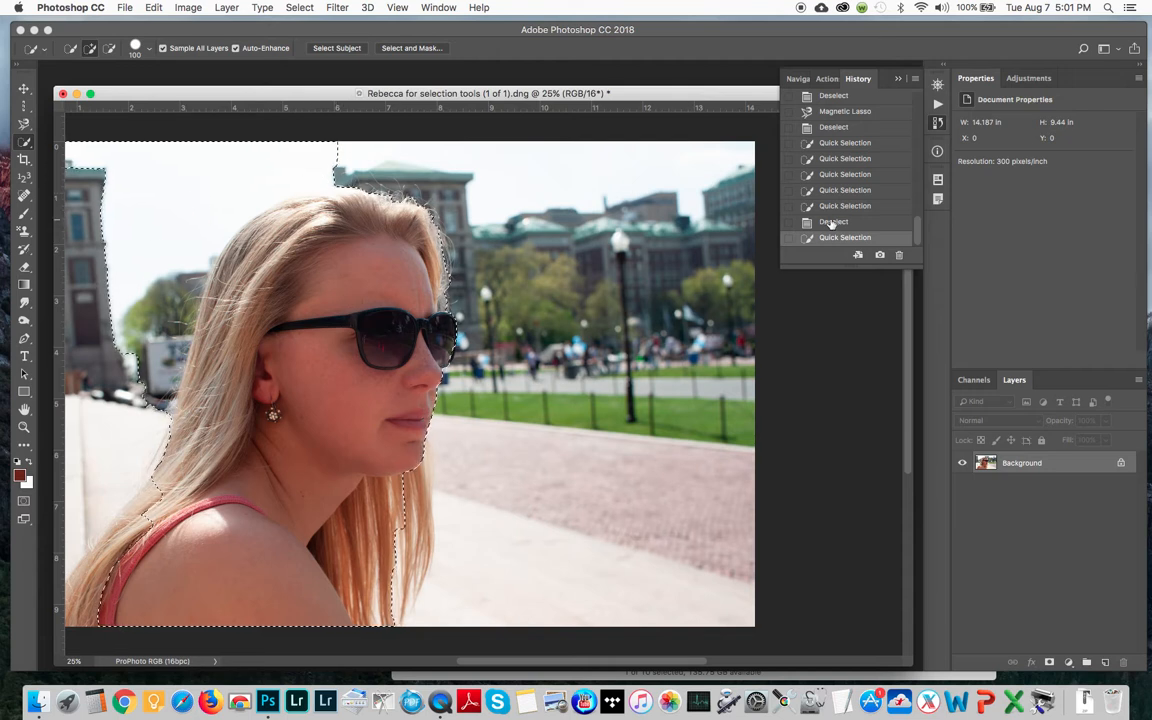
{"action": "left_click", "coordinate": [834, 223]}
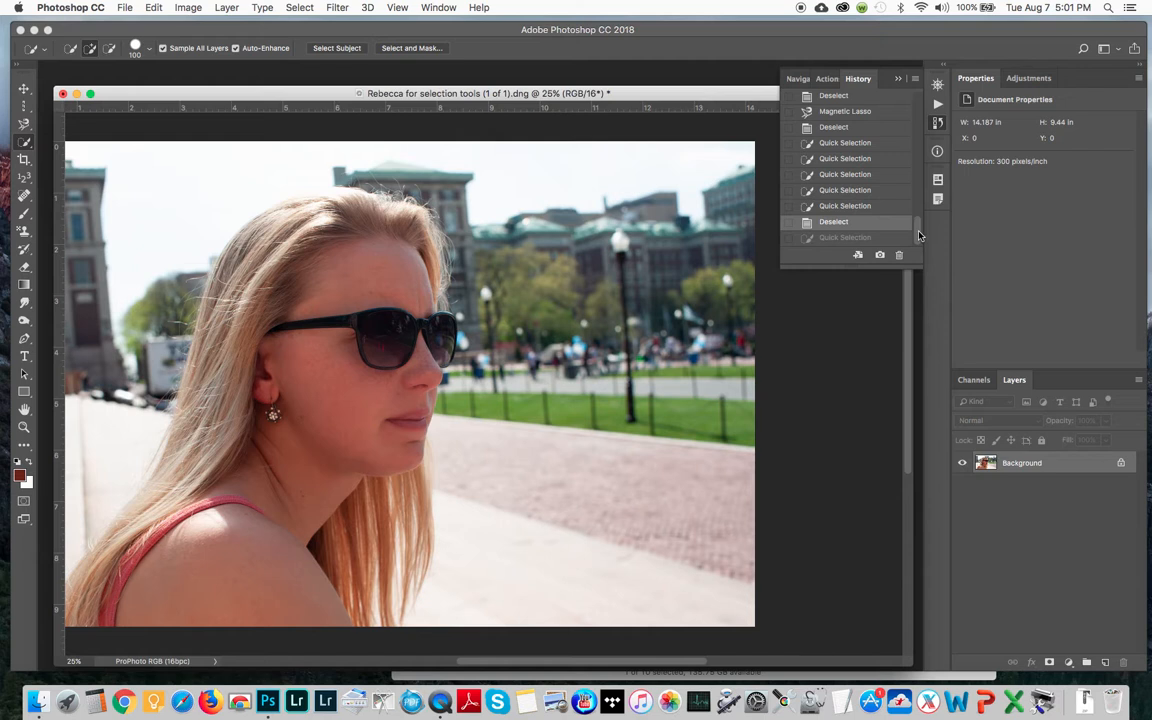
- Restore the undone quick selection from the history, and return to the deselected state before it
{"action": "mouse_move", "coordinate": [918, 235]}
{"action": "left_mouse_down"}
{"action": "mouse_move", "coordinate": [918, 103]}
{"action": "mouse_move", "coordinate": [917, 263]}
{"action": "left_mouse_up"}
{"action": "left_click", "coordinate": [832, 237]}
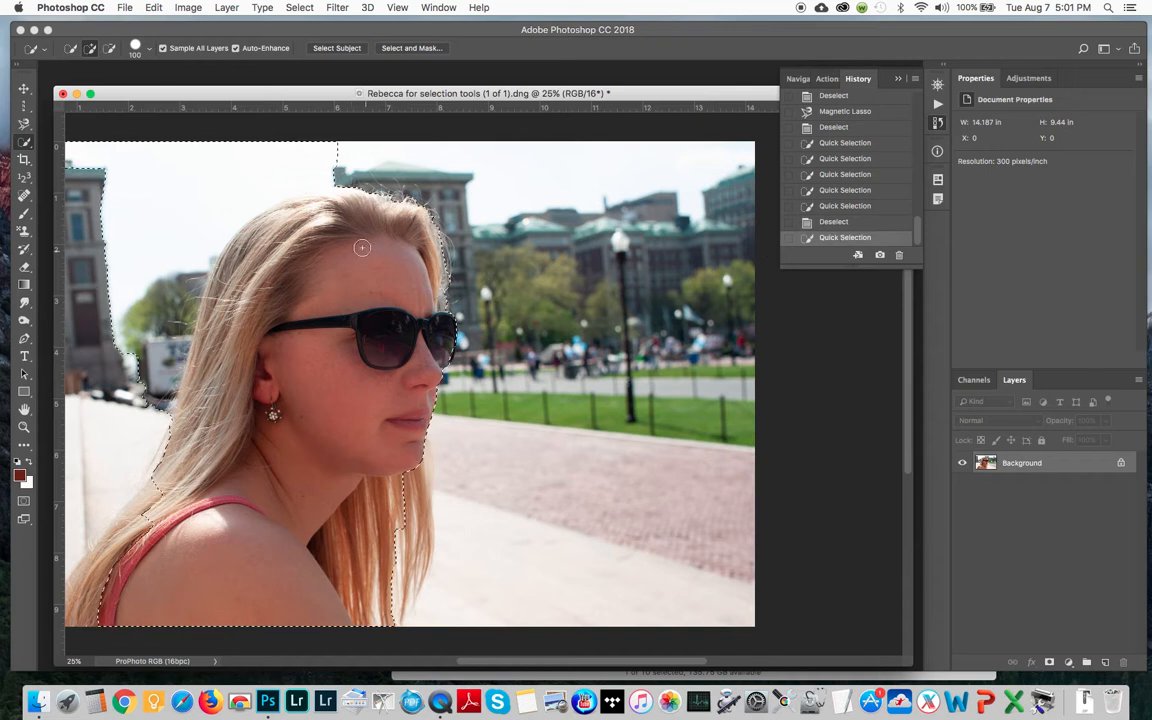
{"action": "left_click", "coordinate": [838, 222]}
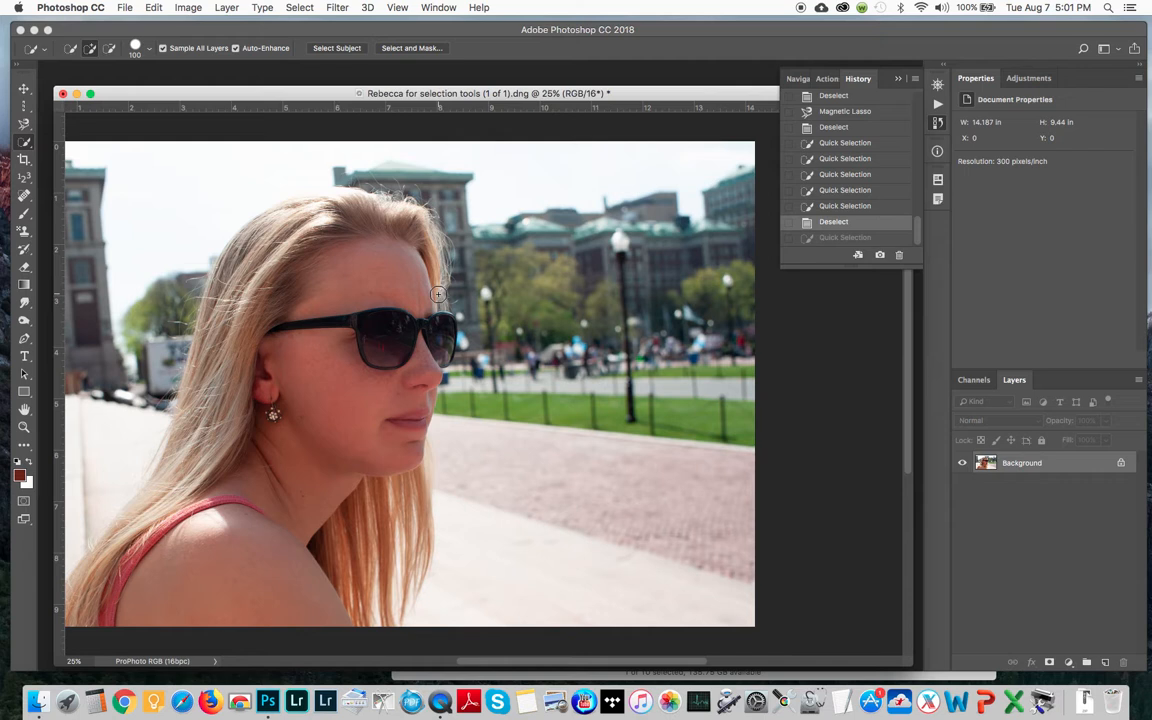
- Create a history snapshot of the photo's deselected state and show it at the start of the history
{"action": "left_click", "coordinate": [880, 256]}
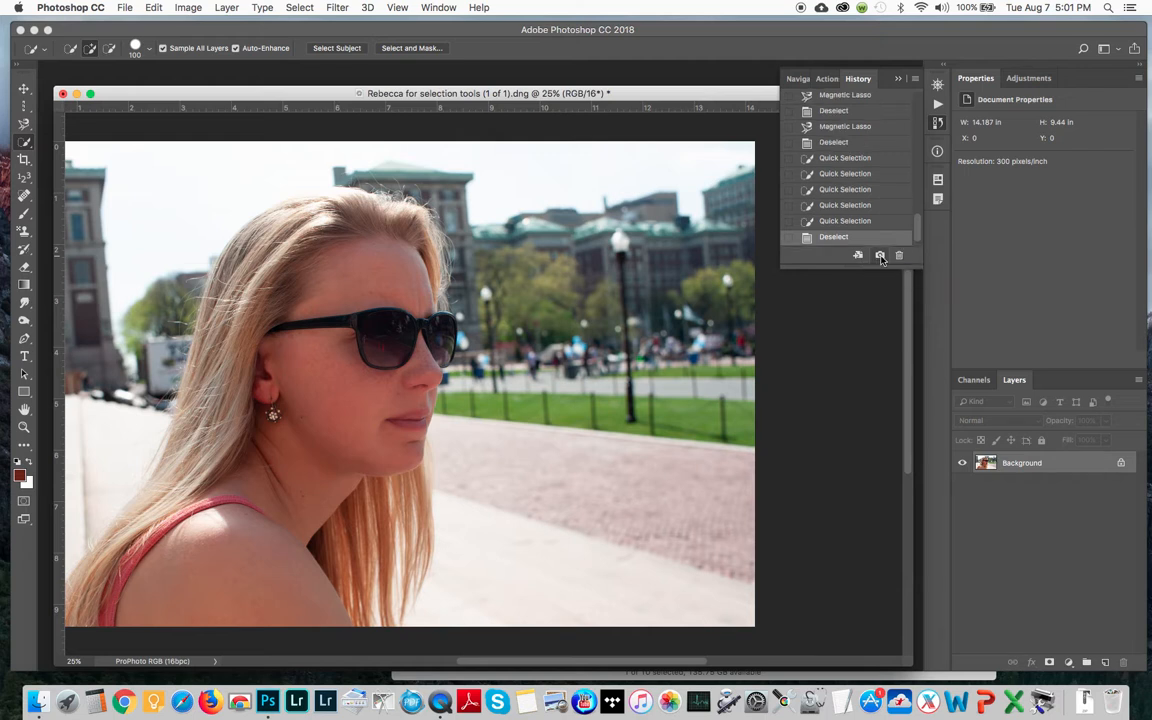
{"action": "left_click_drag", "start_coordinate": [921, 235], "coordinate": [921, 98]}
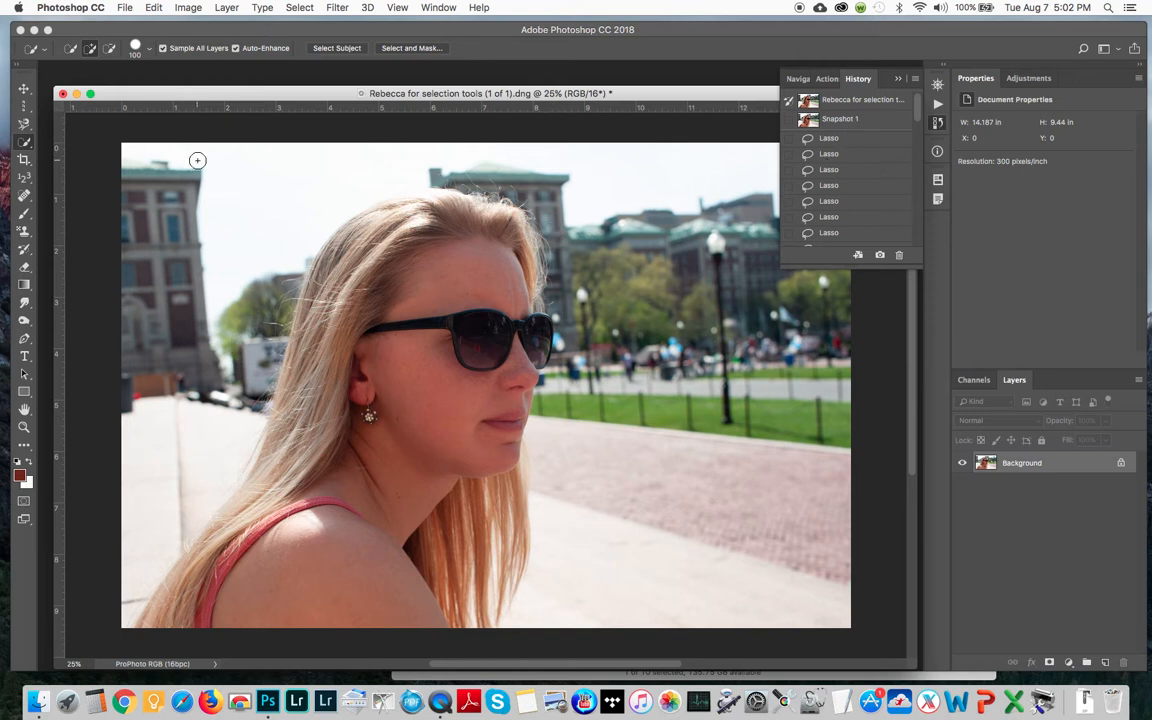
- Select the sky with the Magic Wand tool at a tolerance of 30, with Contiguous on
{"action": "left_click", "coordinate": [27, 145]}
{"action": "left_click_drag", "start_coordinate": [27, 145], "coordinate": [66, 156]}
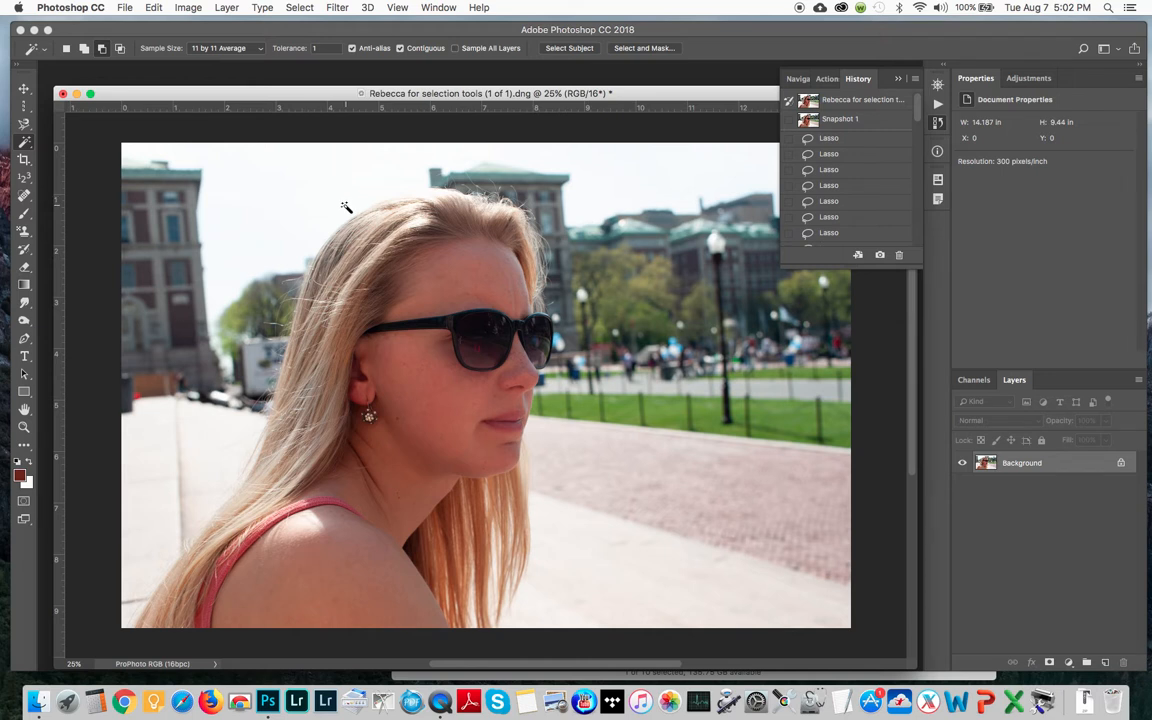
{"action": "left_click", "coordinate": [305, 50]}
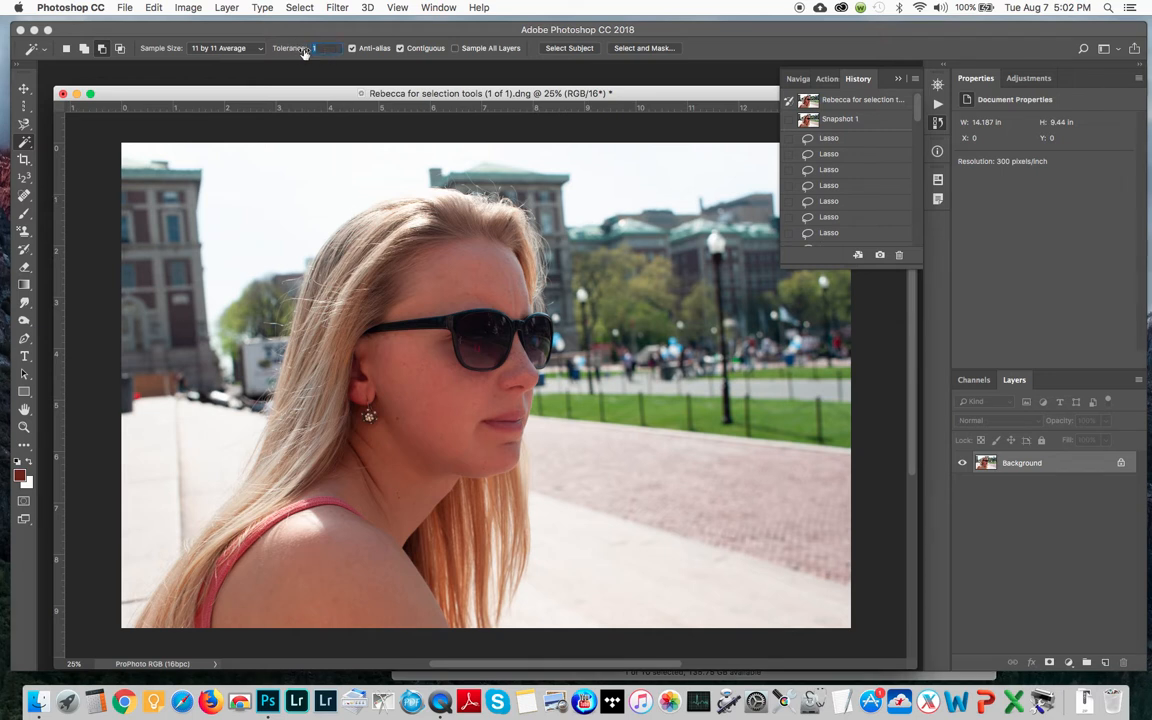
{"action": "type", "text": "10"}
{"action": "double_click", "coordinate": [311, 48]}
{"action": "type", "text": "30"}
{"action": "left_click", "coordinate": [302, 186]}
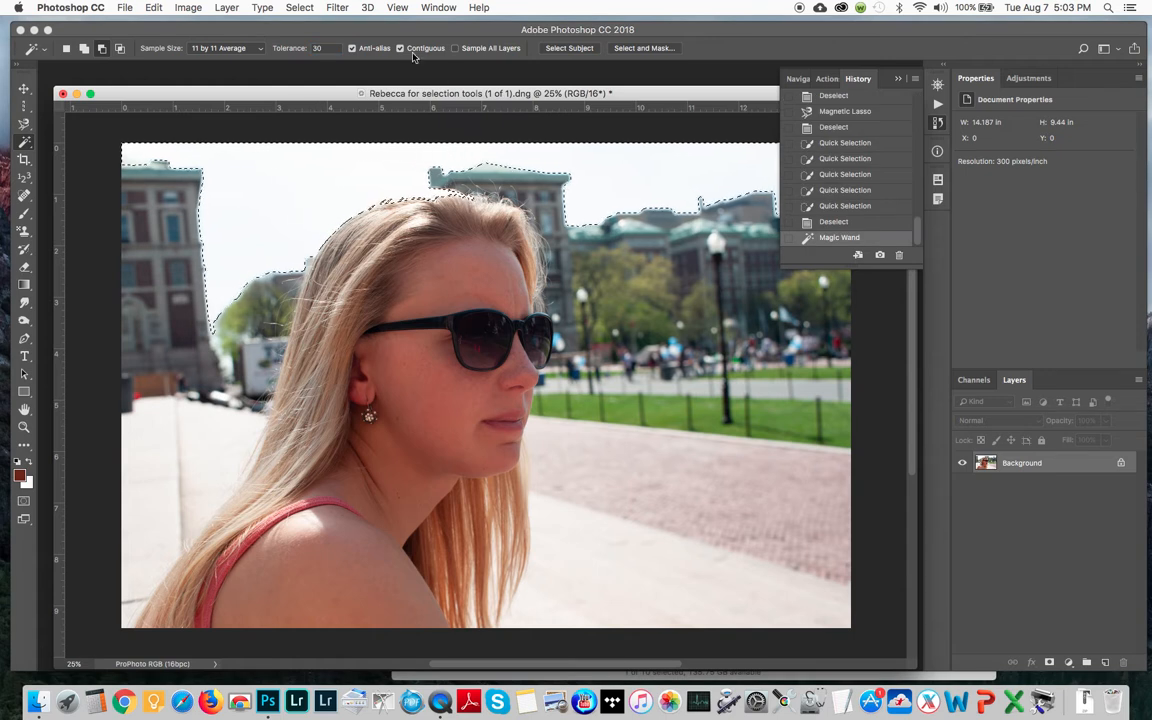
- Turn off Contiguous, reselect the bright tones across the whole photo with the Magic Wand at tolerance 30, and deselect everything
{"action": "left_click_drag", "start_coordinate": [655, 100], "coordinate": [612, 100]}
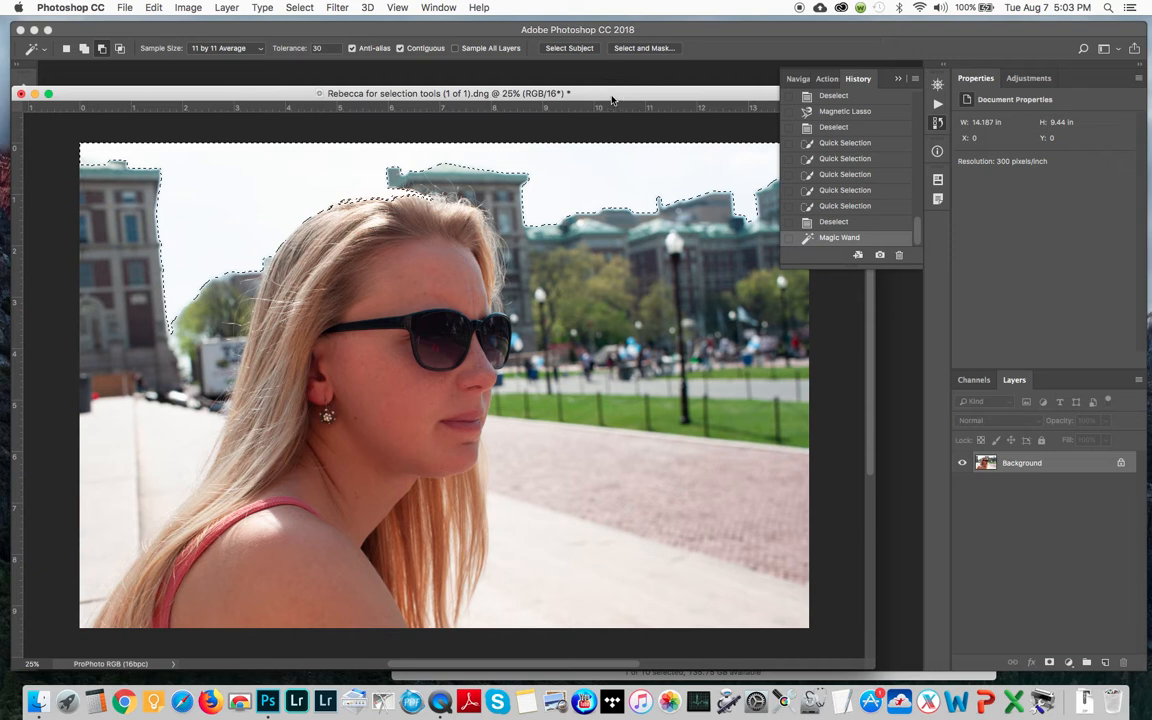
{"action": "key", "text": "super+minus"}
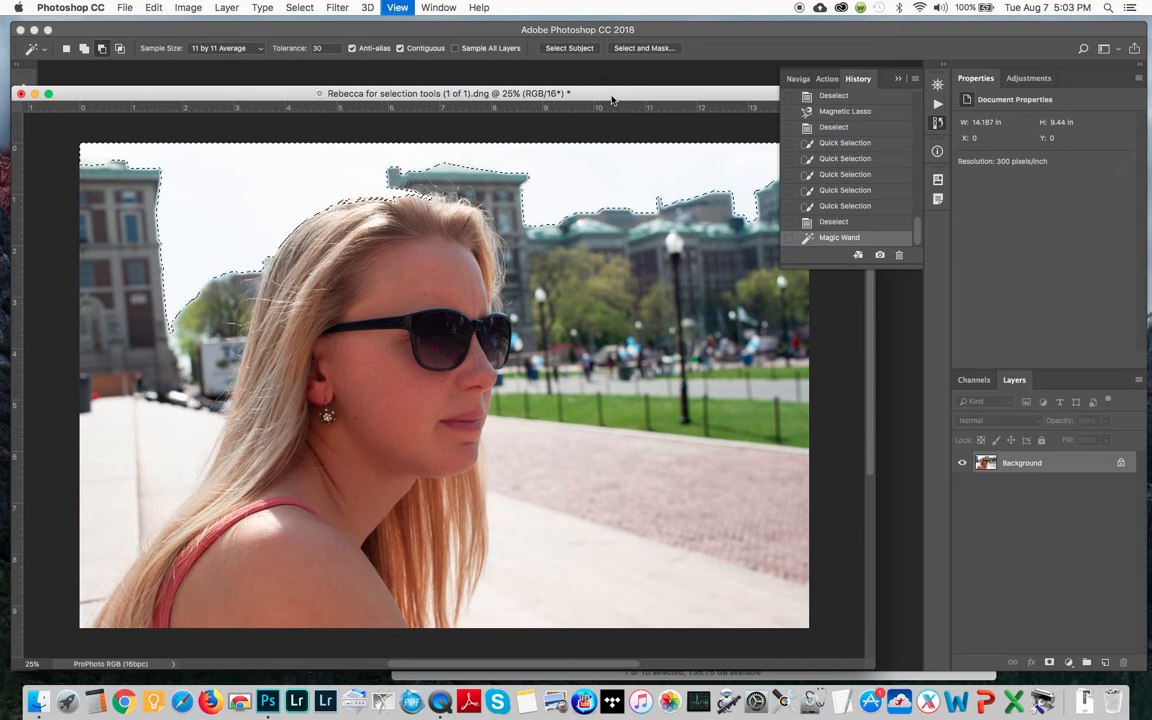
{"action": "left_click_drag", "start_coordinate": [547, 447], "coordinate": [756, 576]}
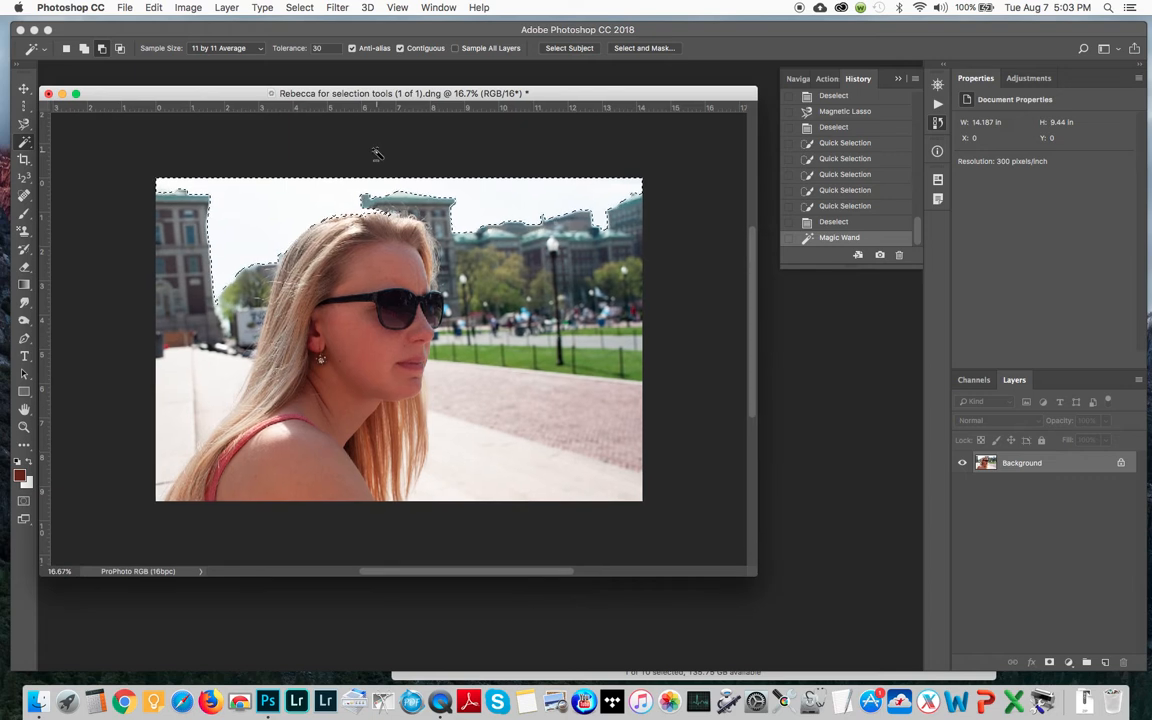
{"action": "left_click", "coordinate": [400, 48]}
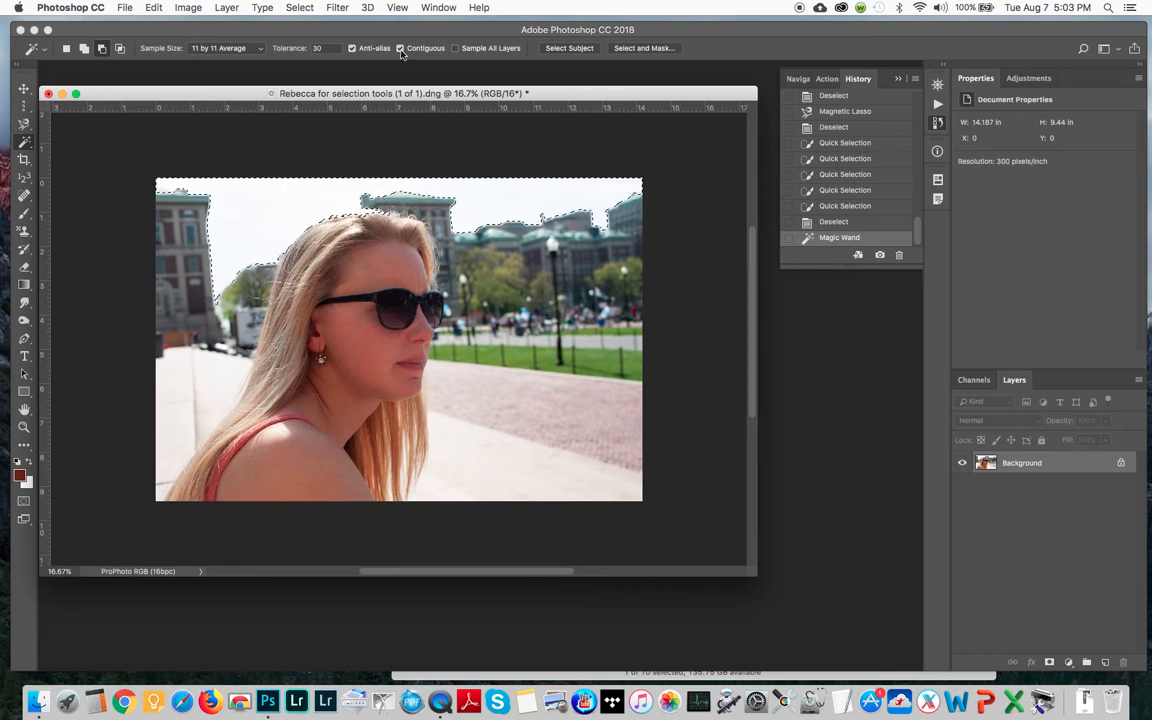
{"action": "key", "text": "super+d"}
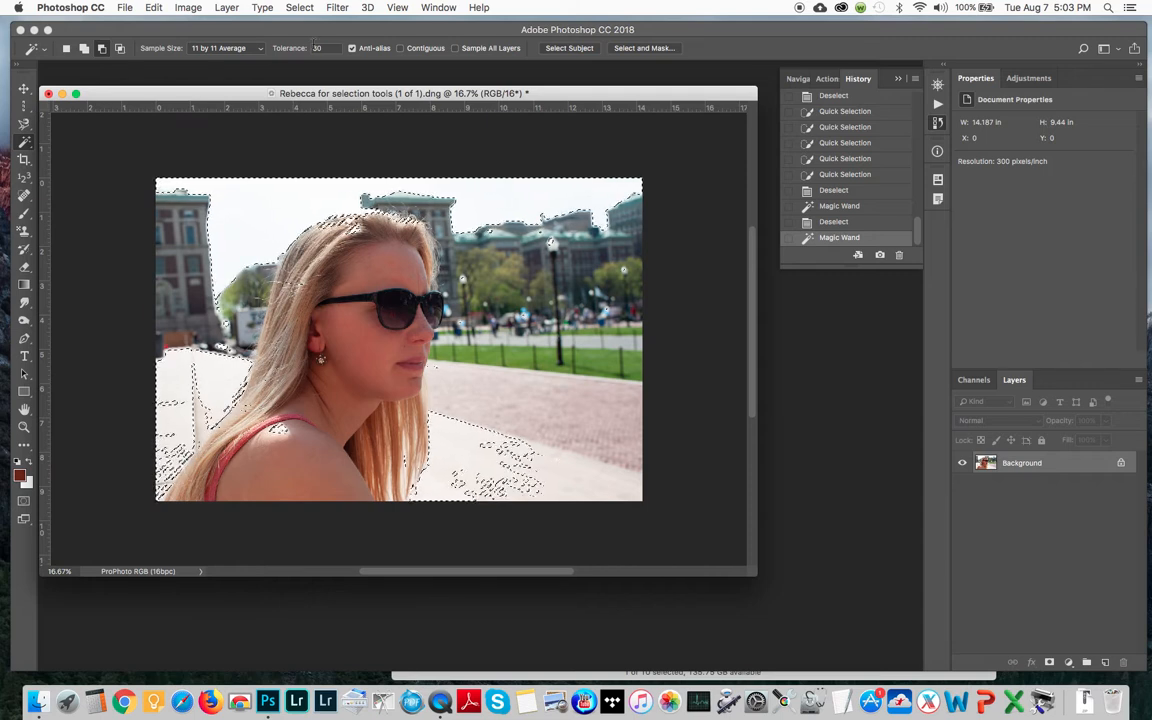
{"action": "key", "text": "super+d"}
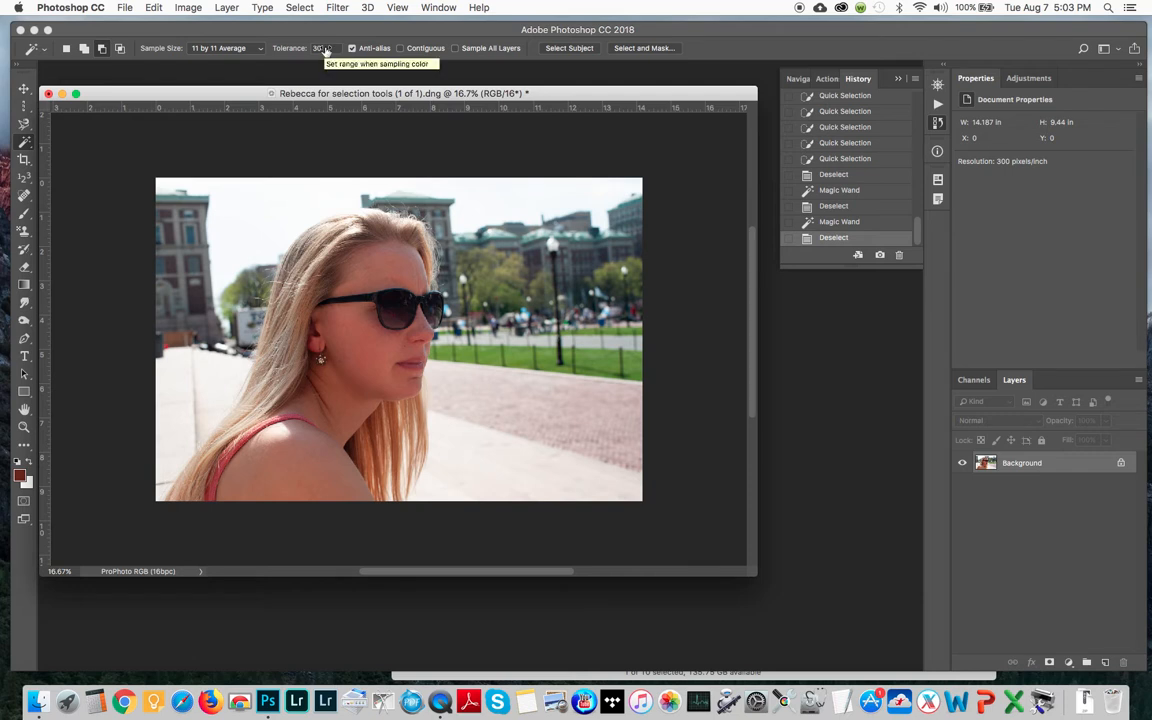
- Set the Magic Wand tolerance to 5 and select the sky with Contiguous off
{"action": "key", "text": "super+plus"}
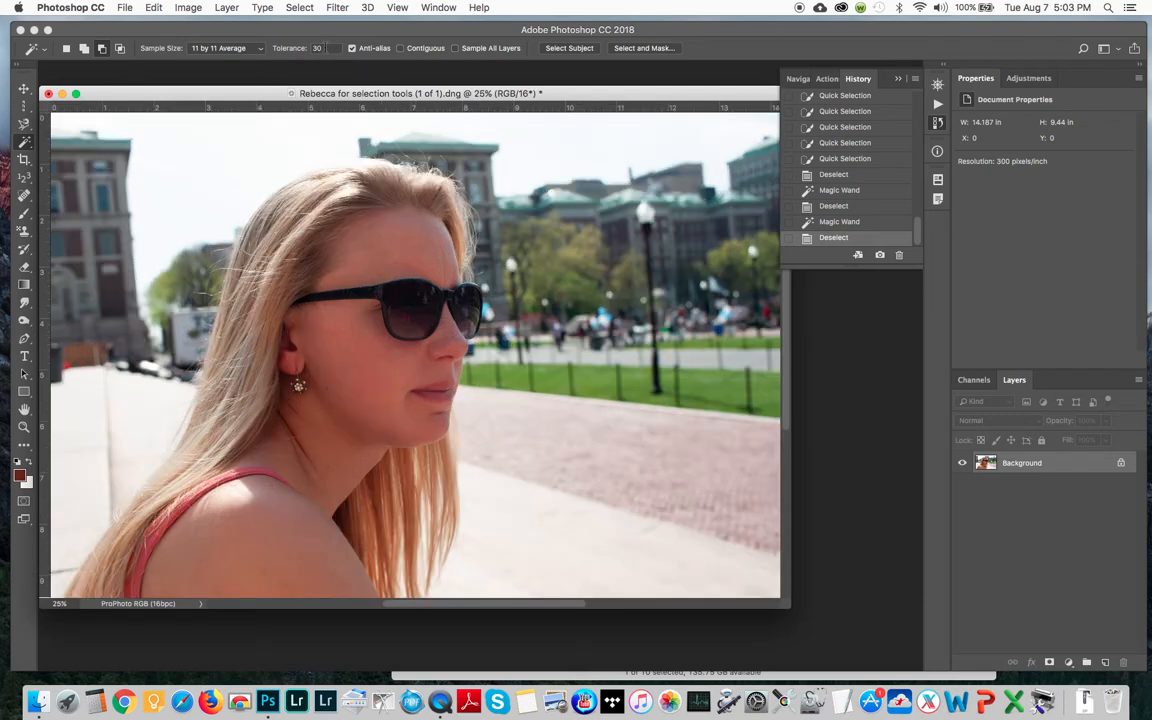
{"action": "left_click_drag", "start_coordinate": [783, 607], "coordinate": [808, 628]}
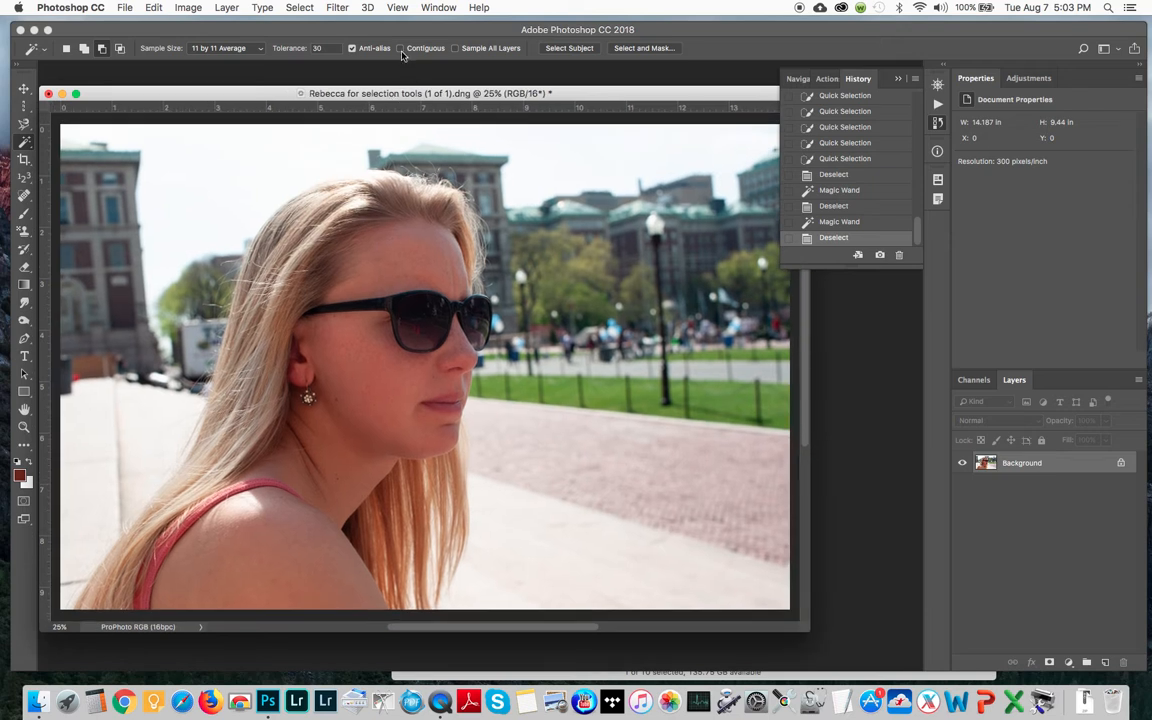
{"action": "left_click_drag", "start_coordinate": [324, 48], "coordinate": [309, 49]}
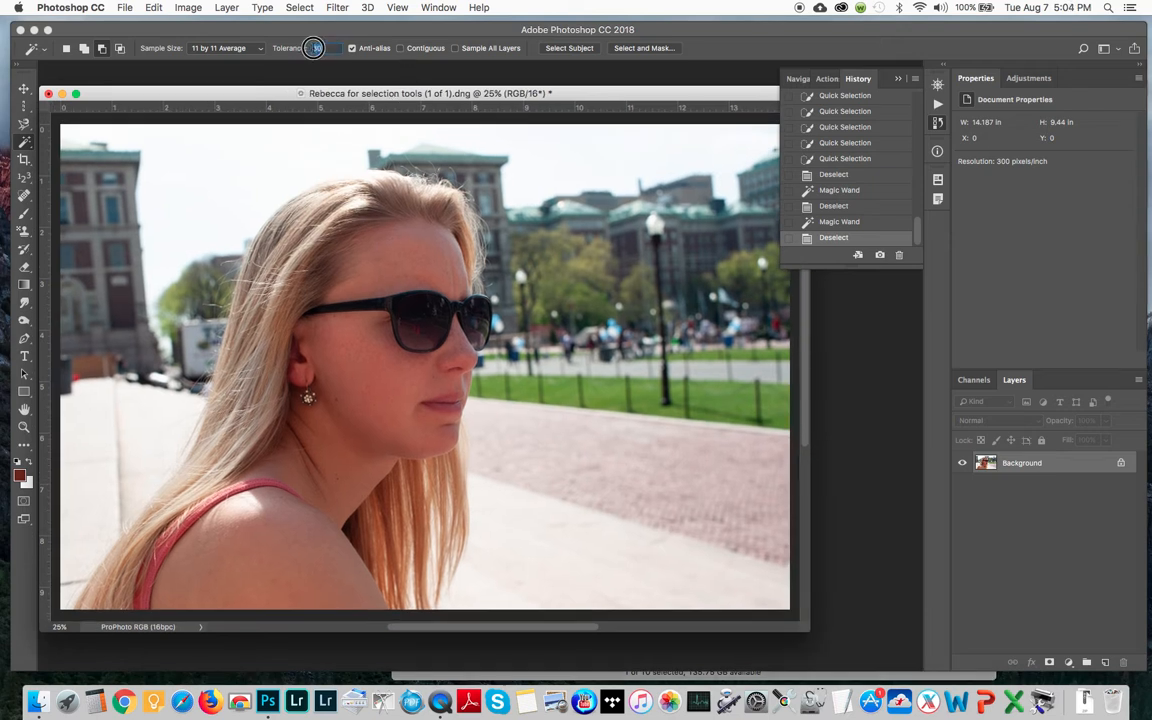
{"action": "type", "text": "5"}
{"action": "left_click", "coordinate": [265, 171]}
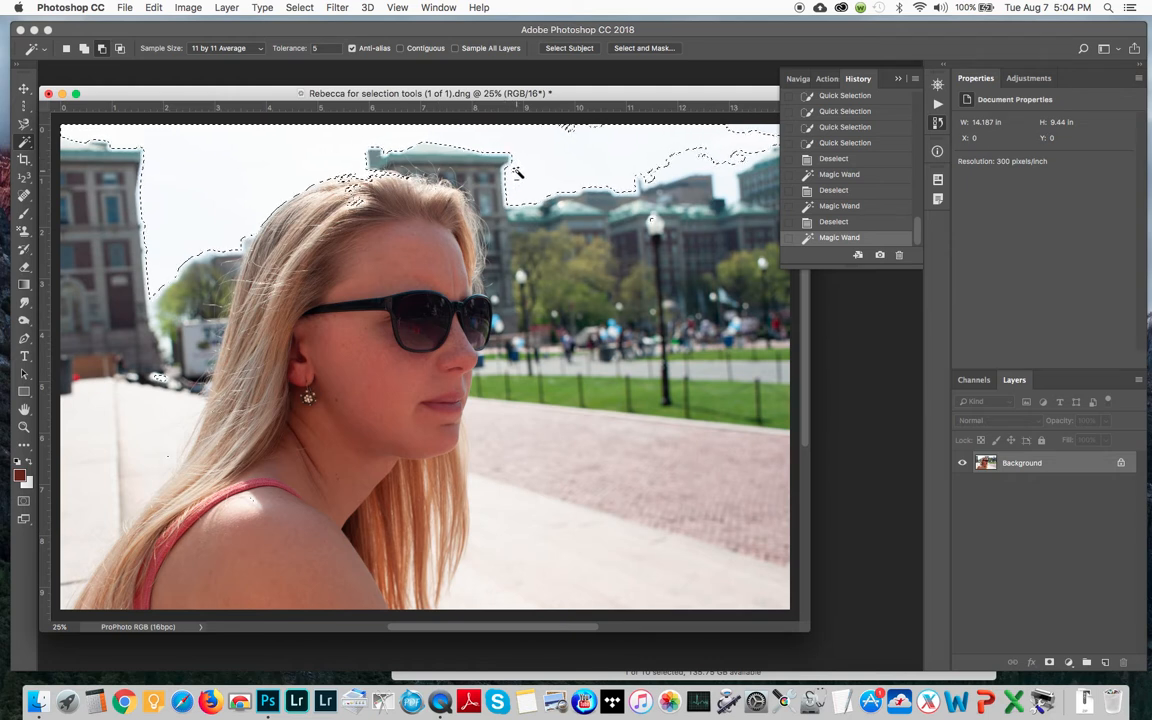
- Set the tolerance to 20 with Contiguous on, clear the old selection, and select the sky with the Magic Wand
{"action": "left_click", "coordinate": [310, 49]}
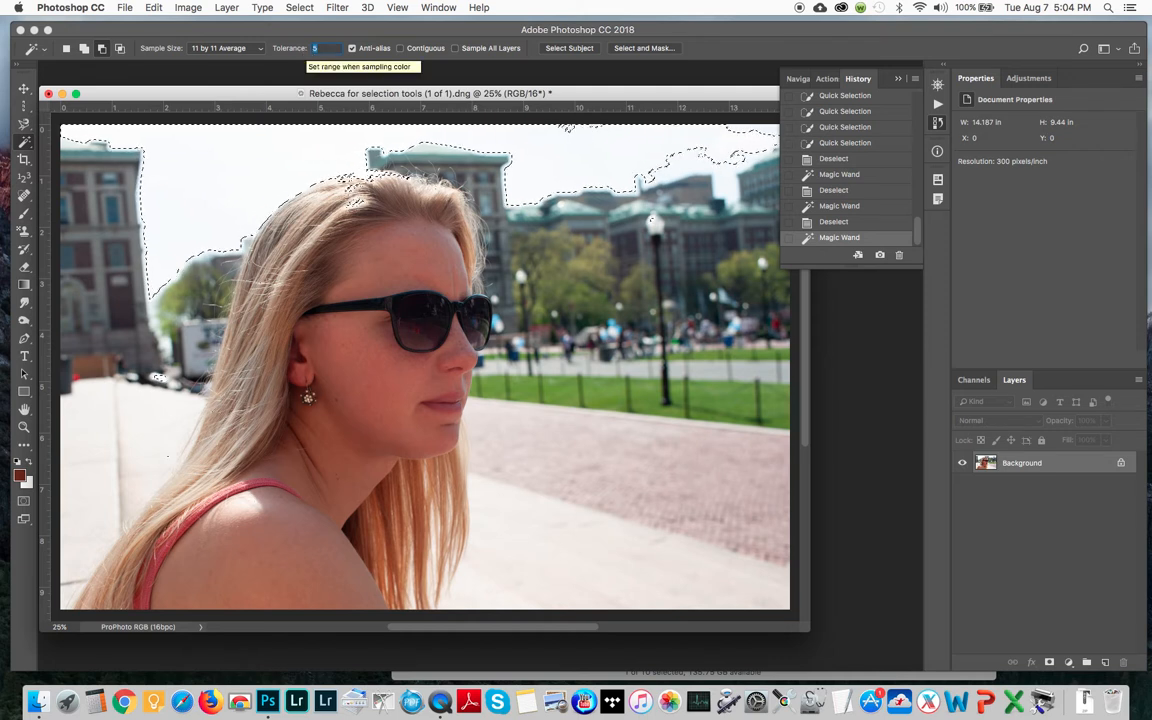
{"action": "type", "text": "20"}
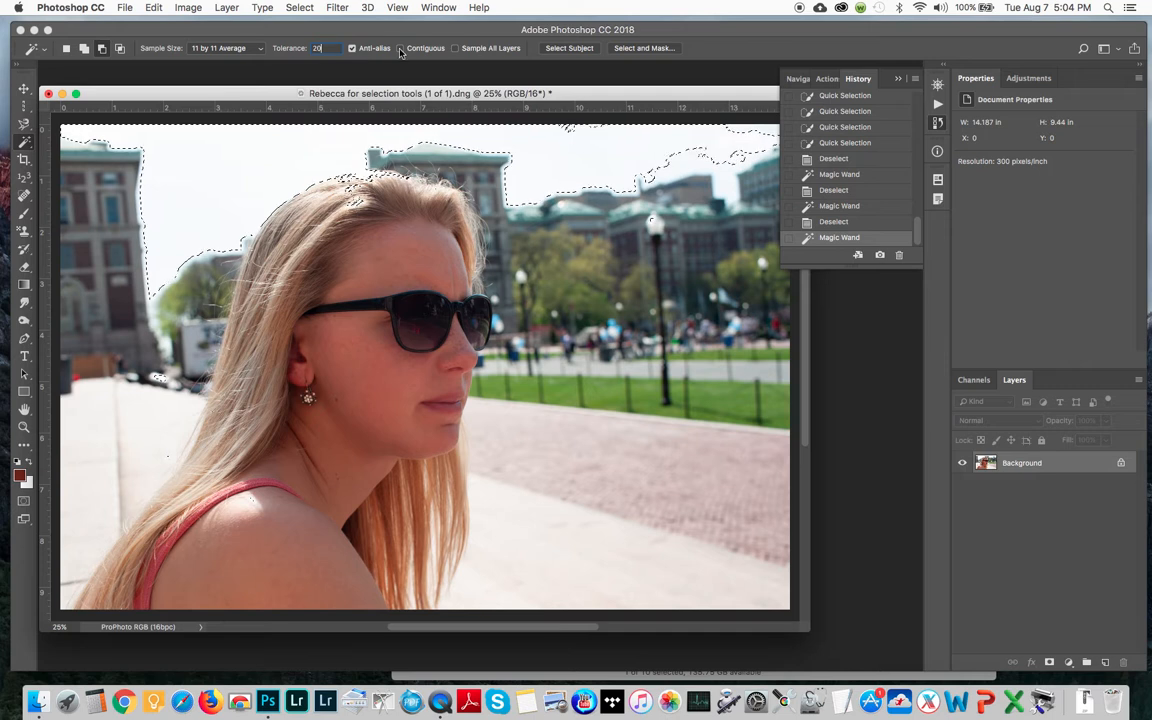
{"action": "left_click", "coordinate": [291, 174]}
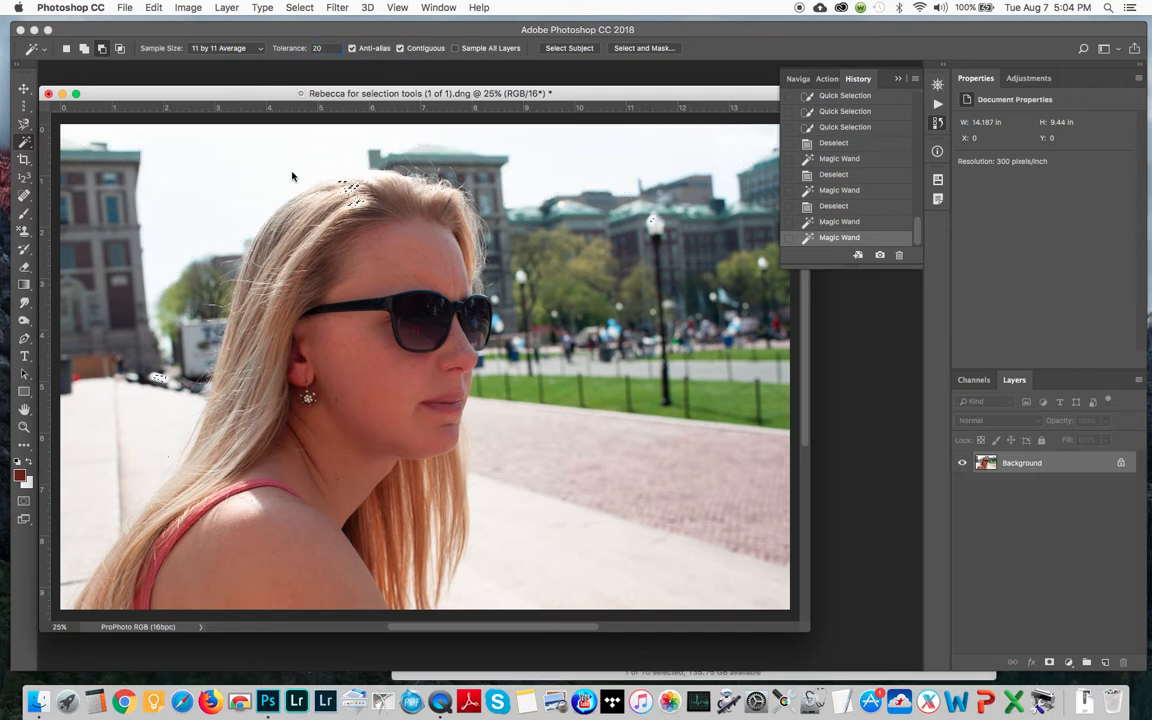
{"action": "key", "text": "super+d"}
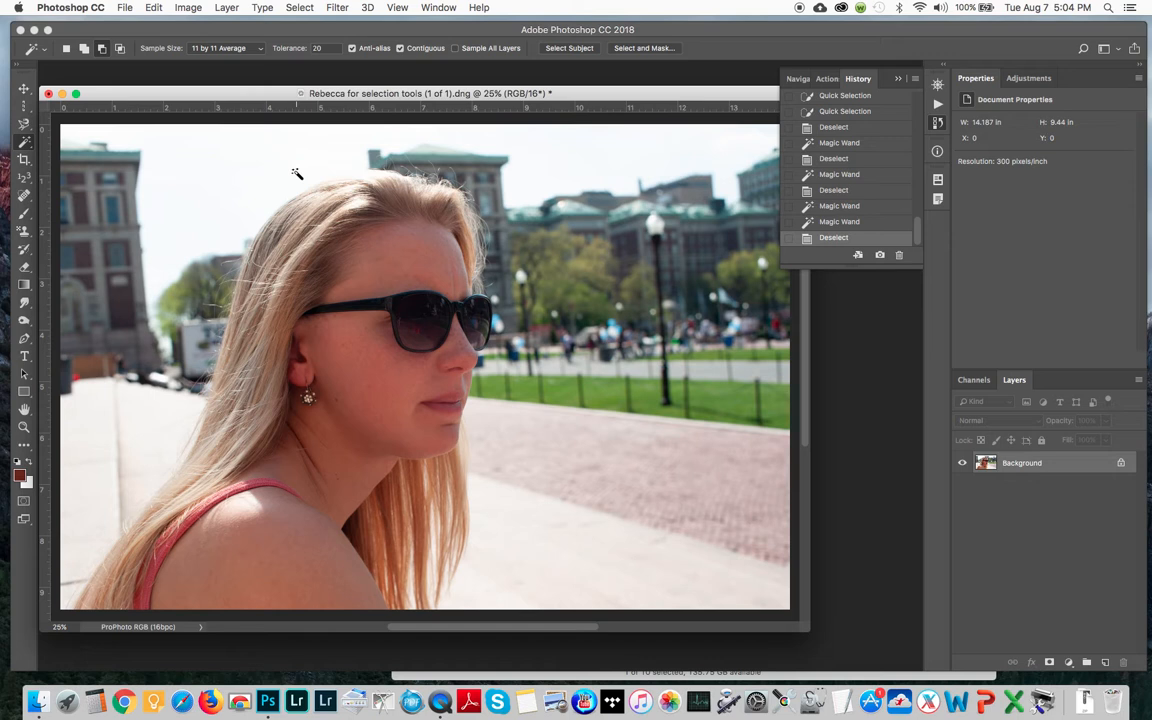
{"action": "left_click", "coordinate": [296, 177]}
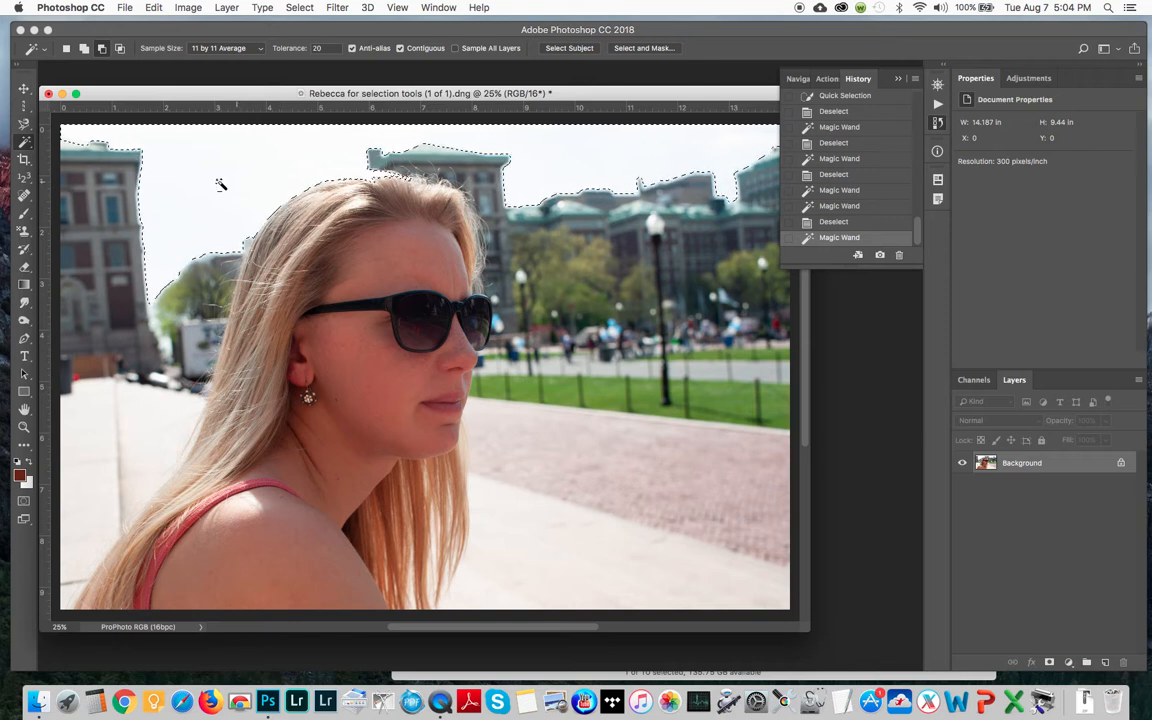
- Switch the Magic Wand from subtracting to adding to the selection
{"action": "left_click", "coordinate": [24, 143]}
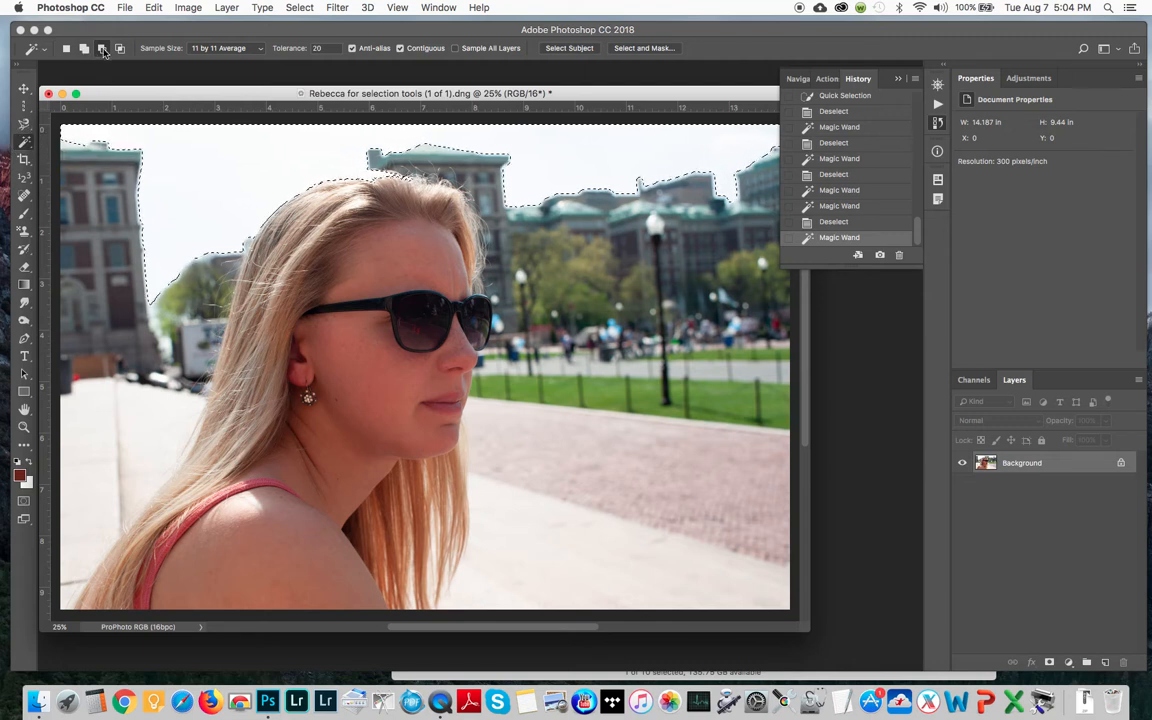
{"action": "left_click", "coordinate": [85, 49]}
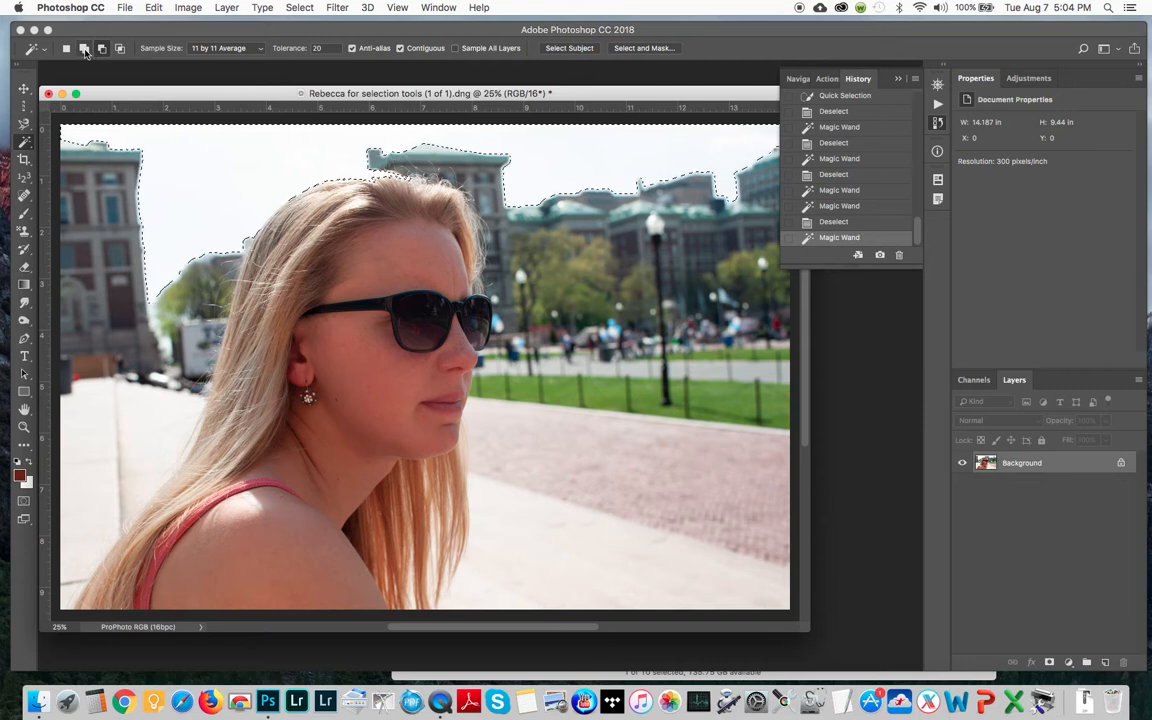
{"action": "left_click", "coordinate": [69, 51]}
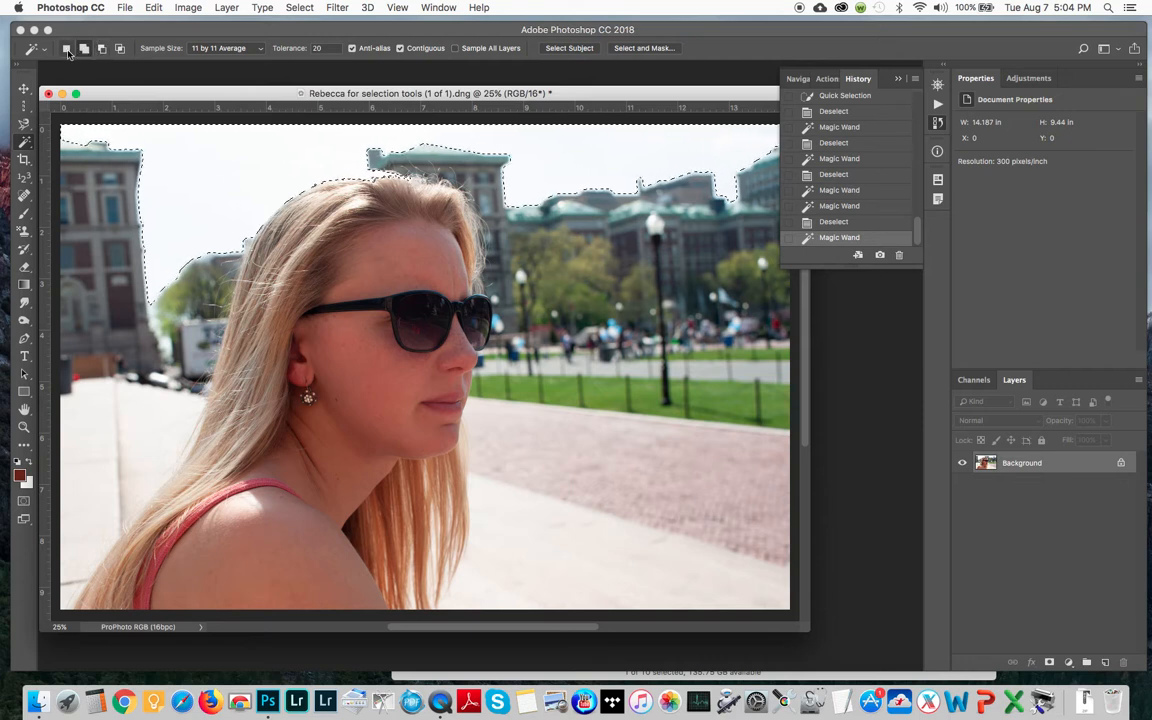
{"action": "left_click", "coordinate": [85, 49]}
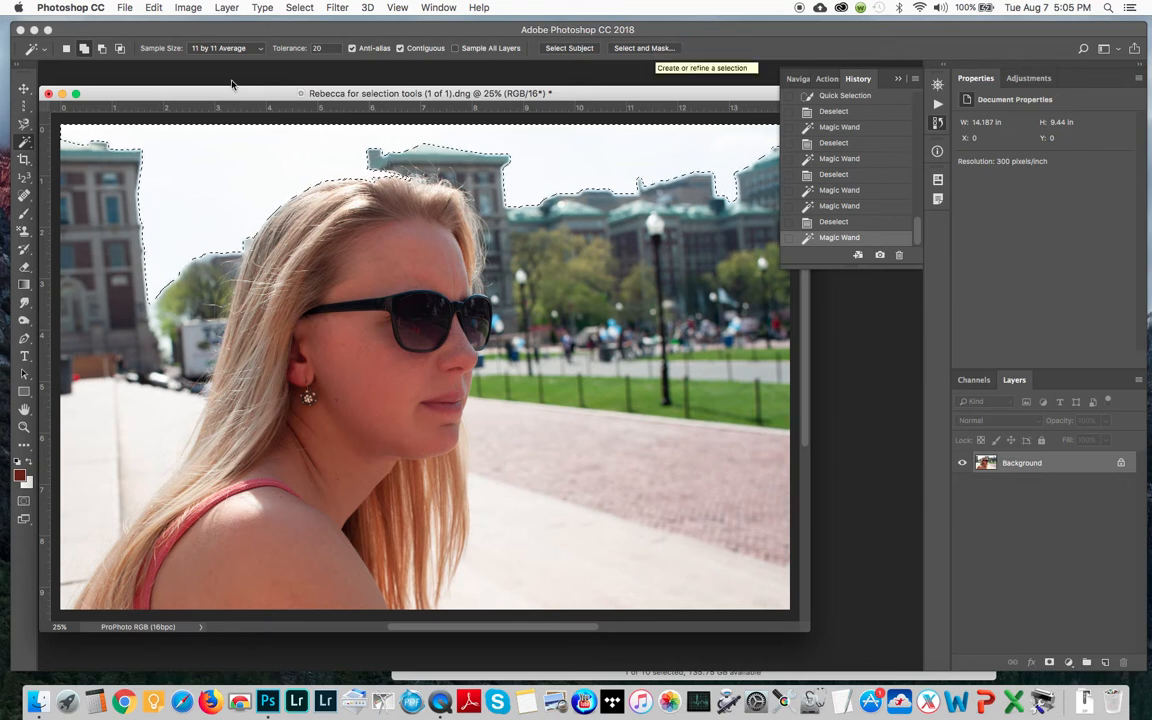
- Switch to the Quick Selection tool and on to the Lasso tool, and deselect the sky
{"action": "left_click", "coordinate": [28, 144]}
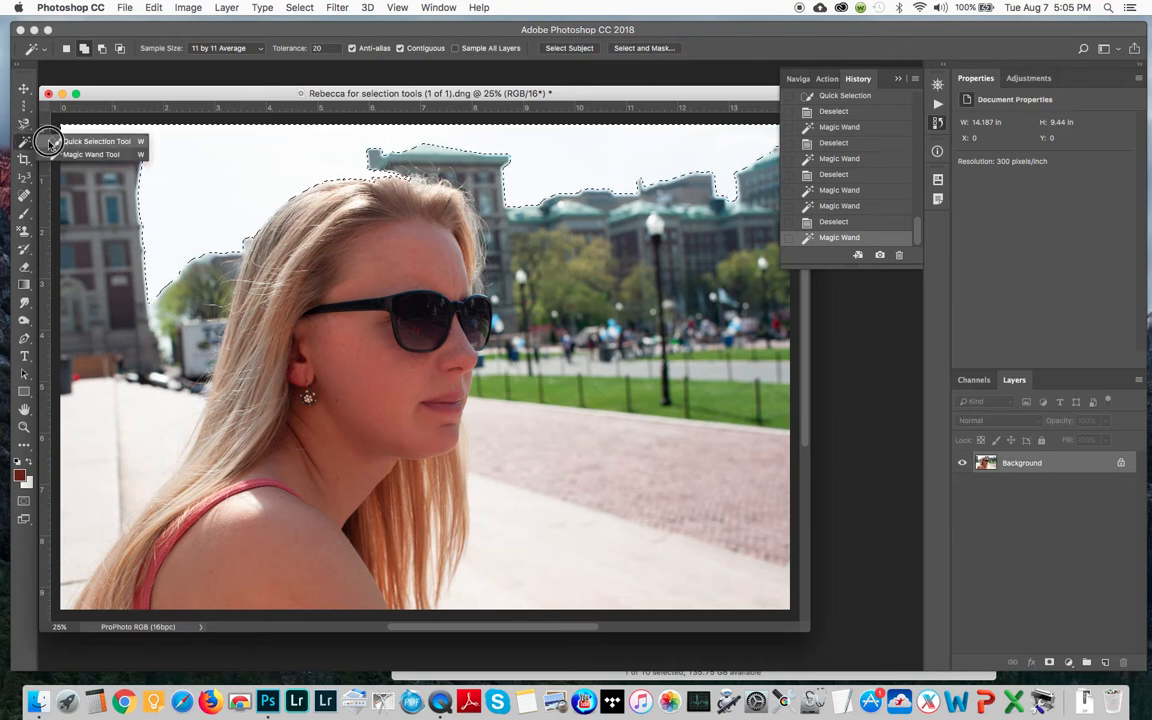
{"action": "left_click", "coordinate": [63, 142]}
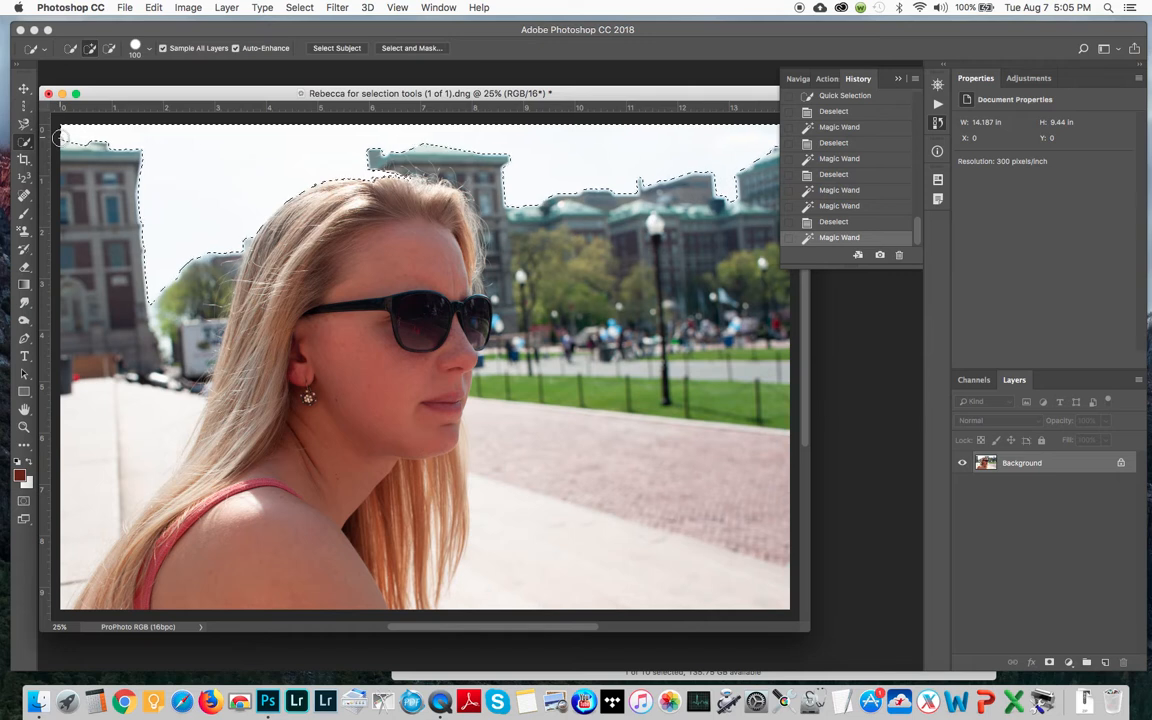
{"action": "left_click_drag", "start_coordinate": [24, 123], "coordinate": [66, 122]}
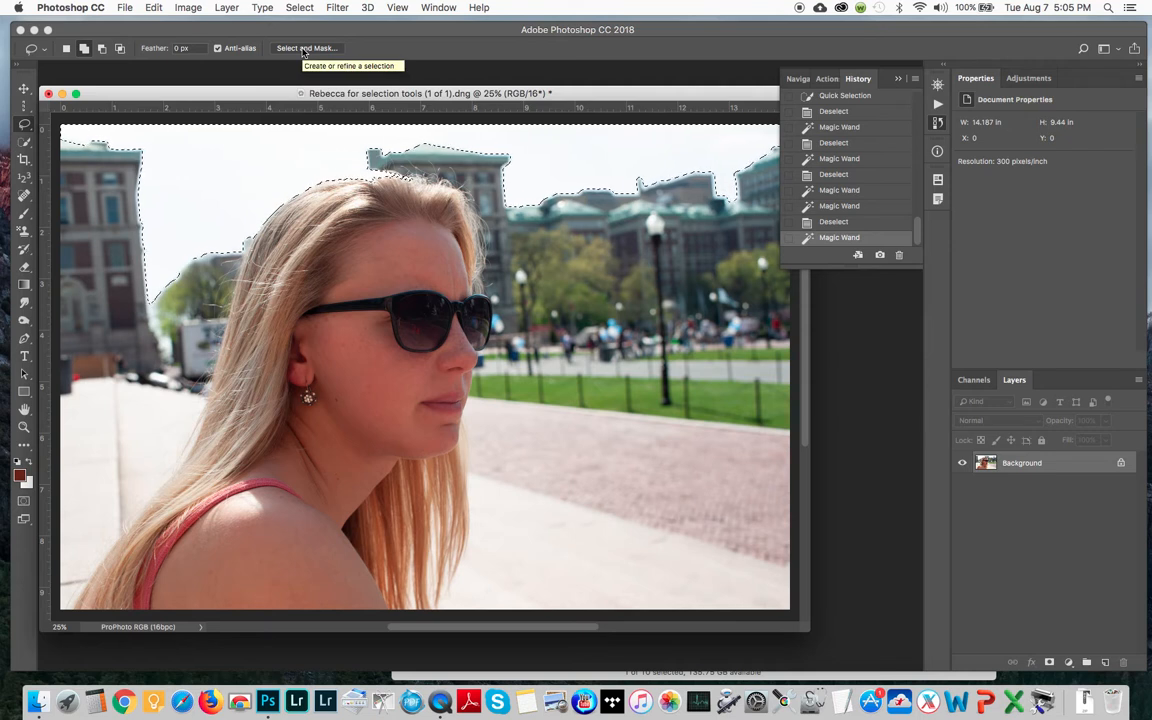
{"action": "key", "text": "super+d"}
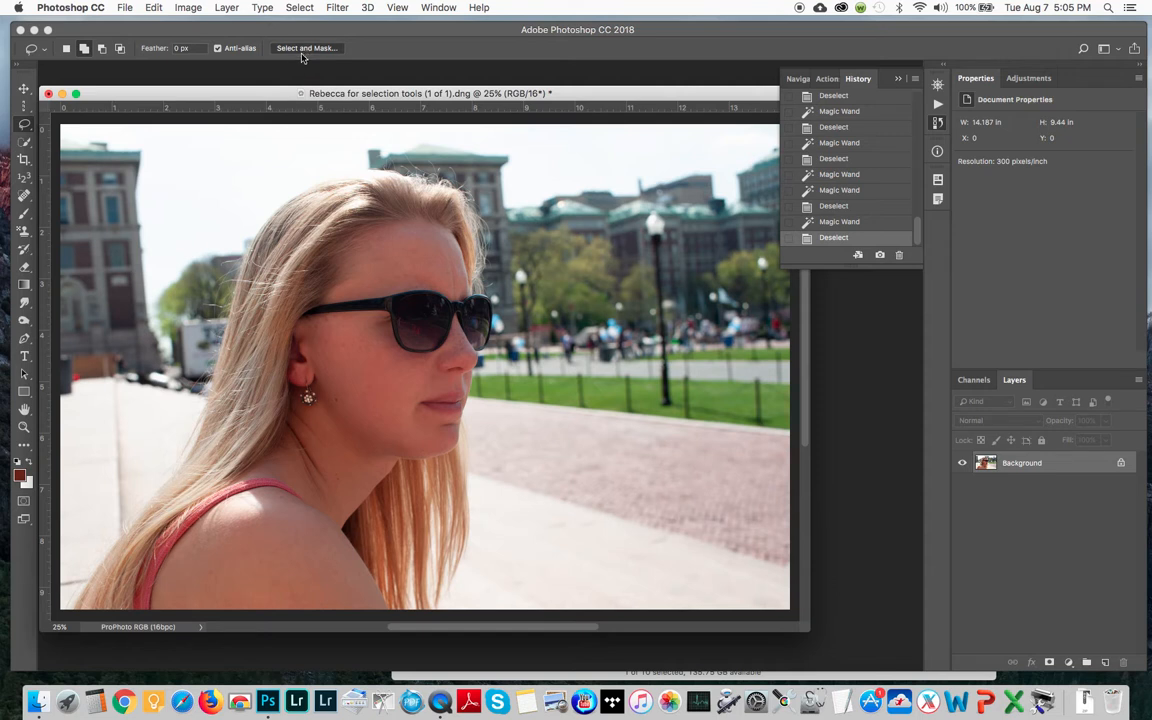
- Open the Select and Mask workspace for the photo and move the photo window slightly upward
{"action": "left_click", "coordinate": [300, 58]}
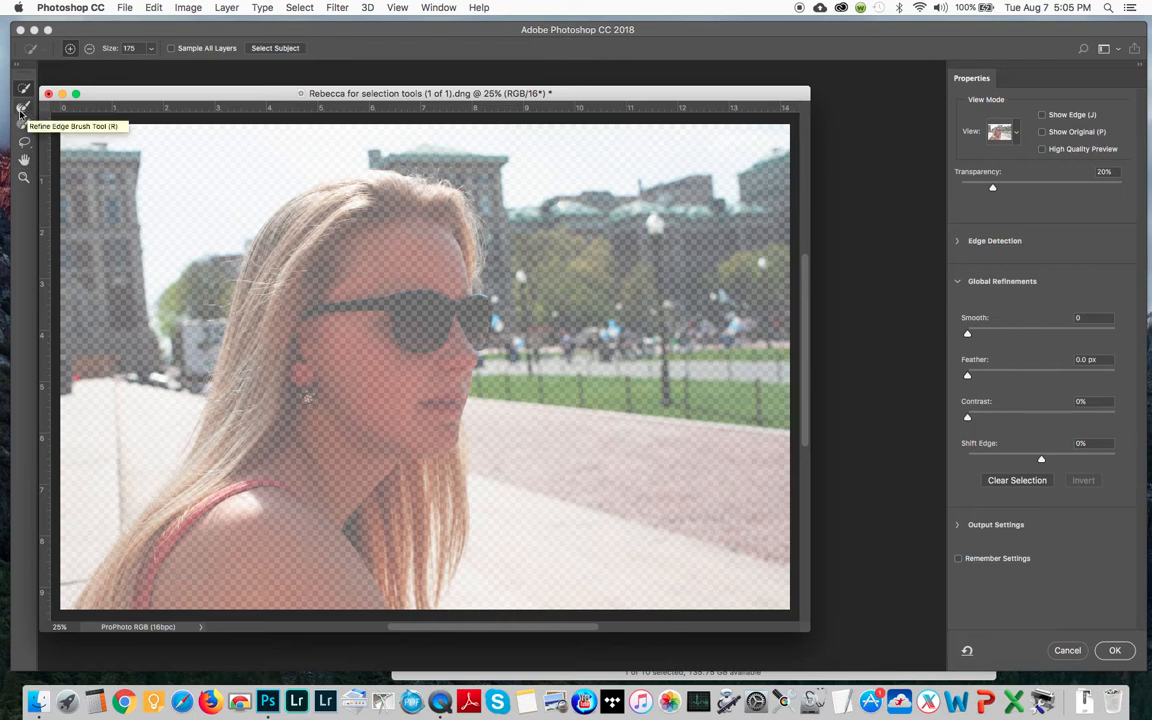
{"action": "left_click", "coordinate": [23, 108]}
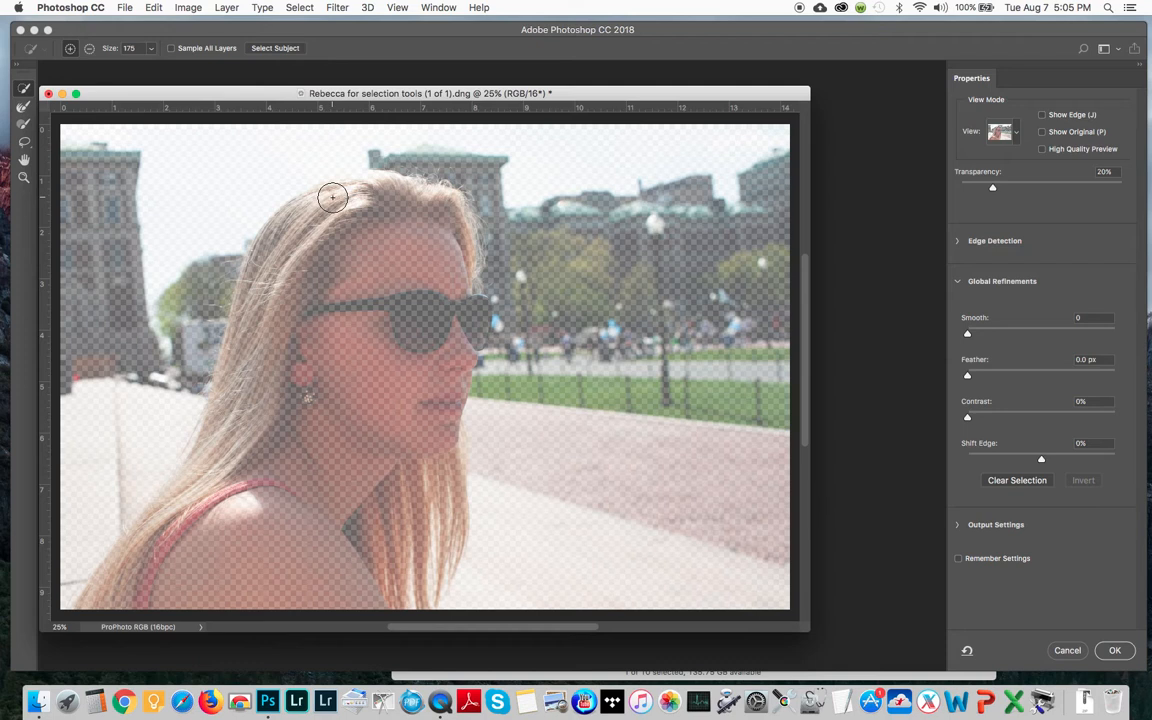
{"action": "left_click_drag", "start_coordinate": [191, 95], "coordinate": [201, 80]}
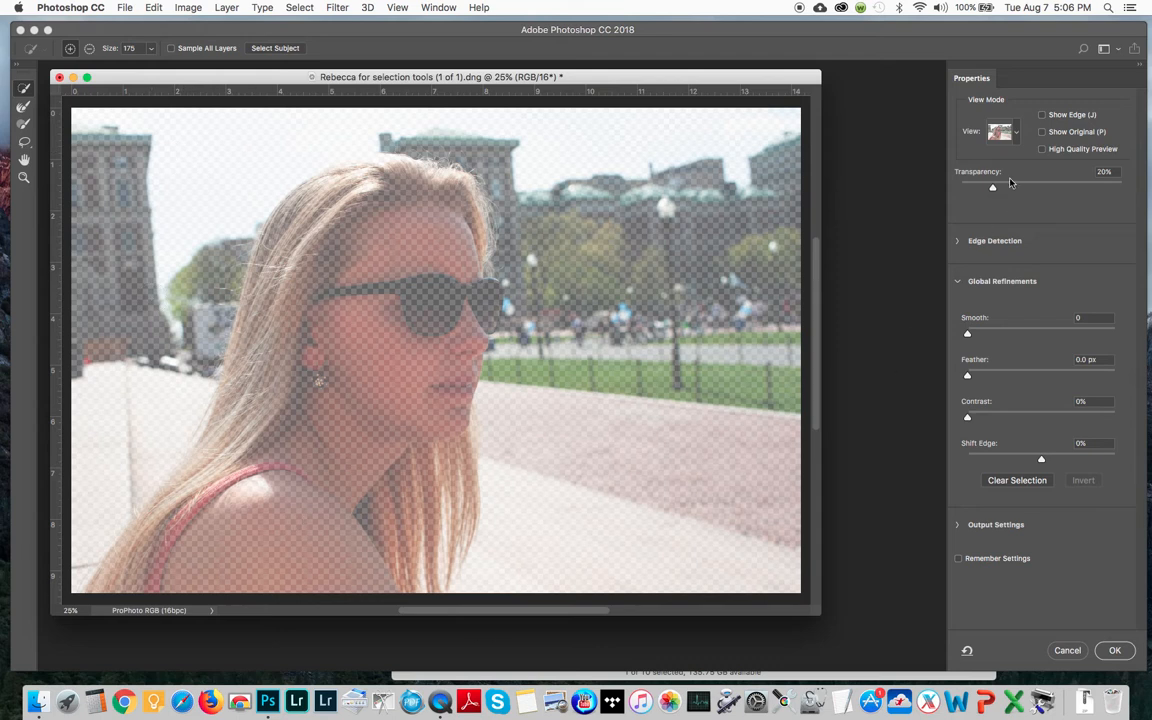
- Preview the photo in the Black & White view mode and return to the Onion Skin view
{"action": "left_click", "coordinate": [1012, 134]}
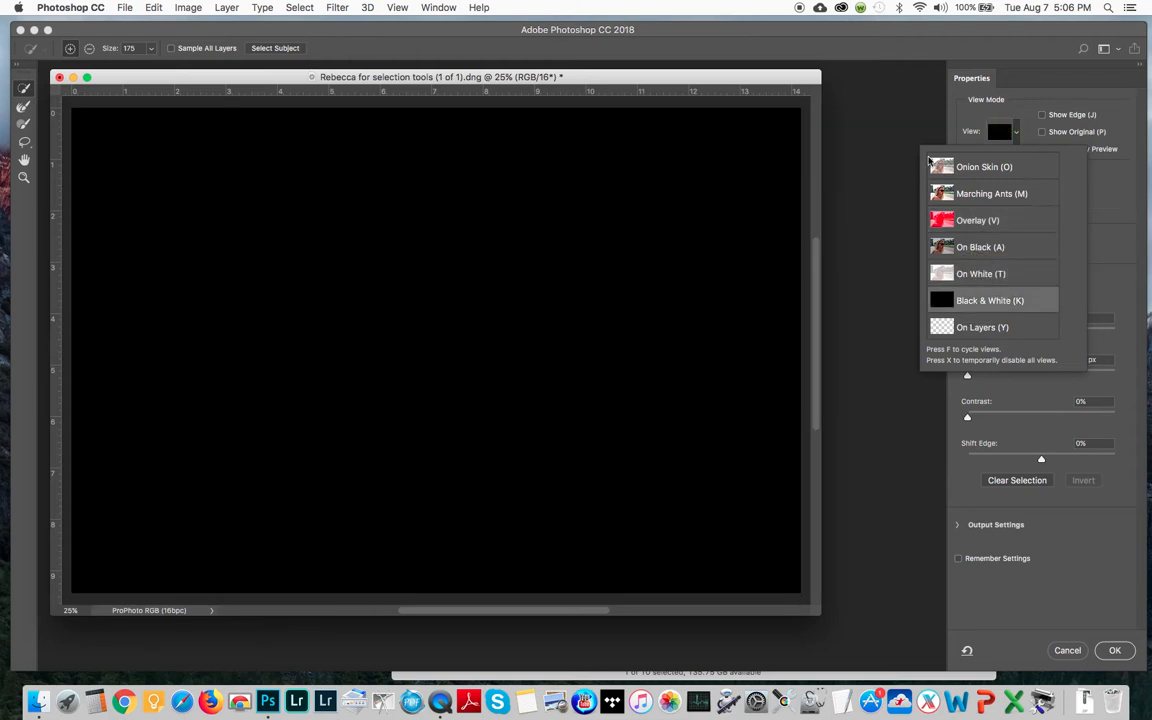
{"action": "left_click", "coordinate": [893, 159]}
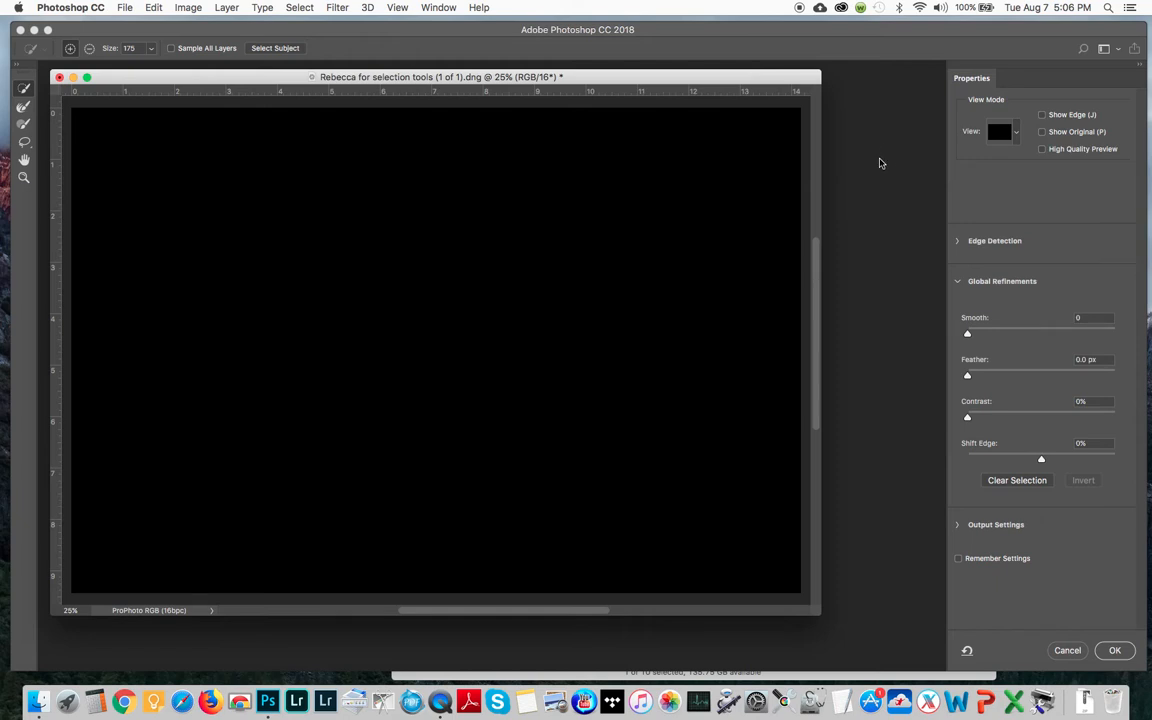
{"action": "left_click", "coordinate": [1014, 140]}
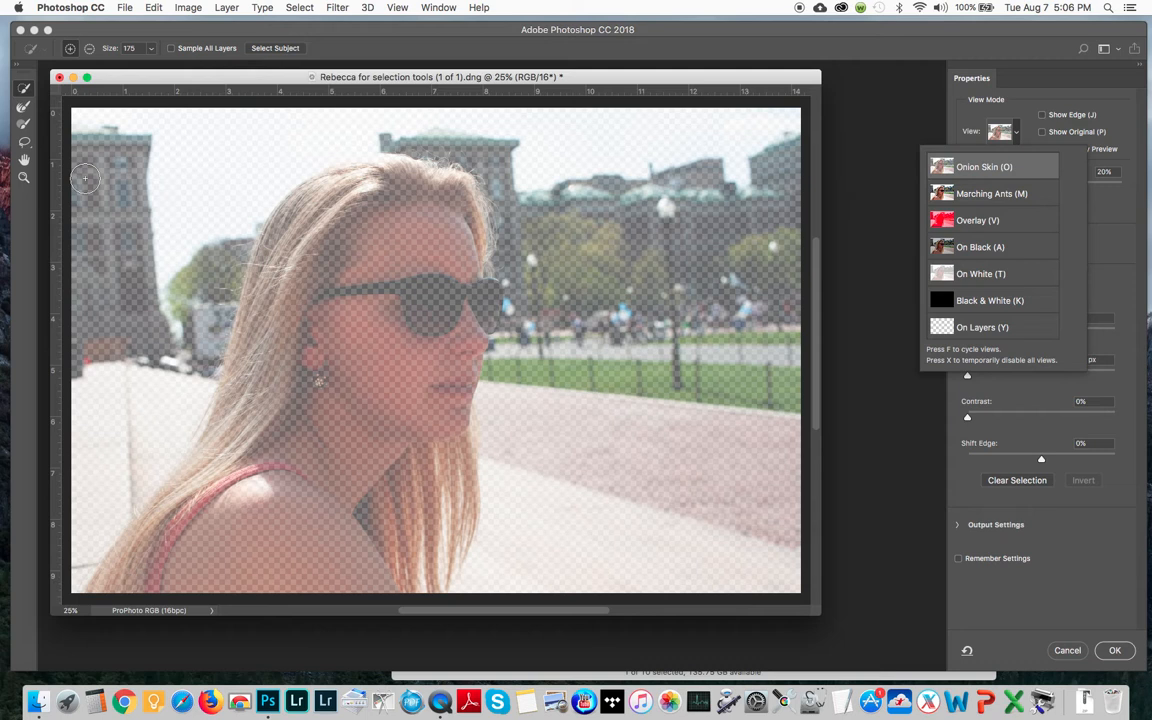
- Try selecting the woman's head inside Select and Mask with the Quick Selection tool, and cancel the workspace
{"action": "left_click", "coordinate": [24, 126]}
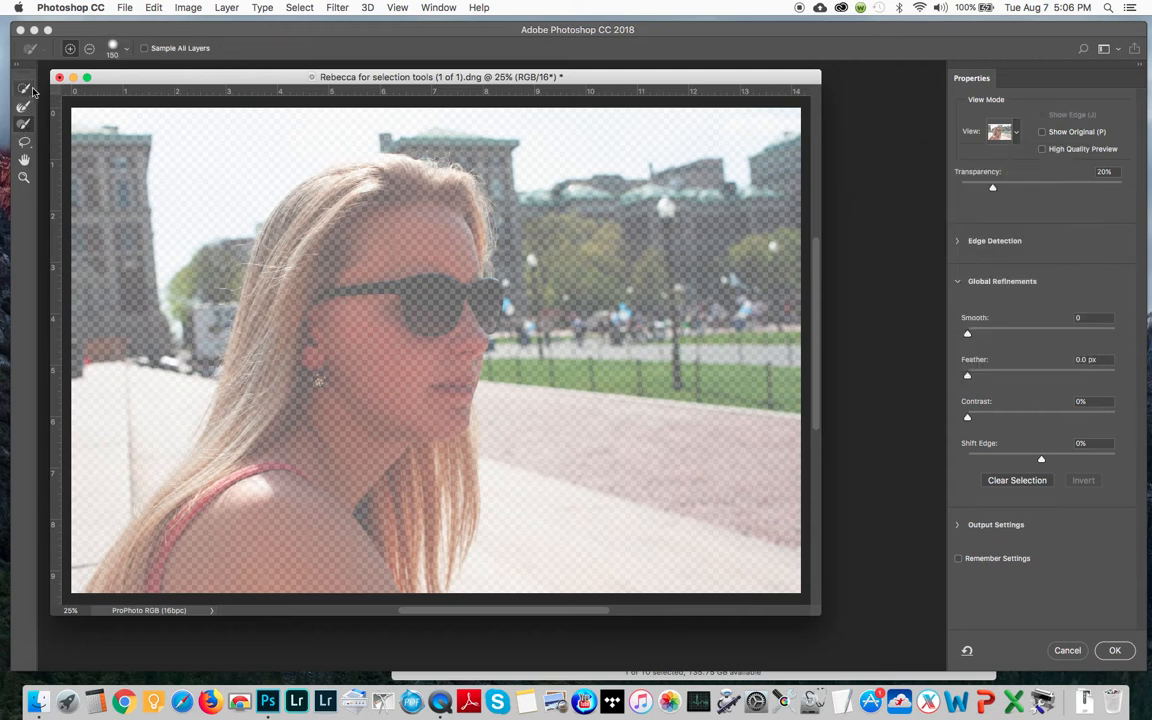
{"action": "left_click", "coordinate": [24, 90]}
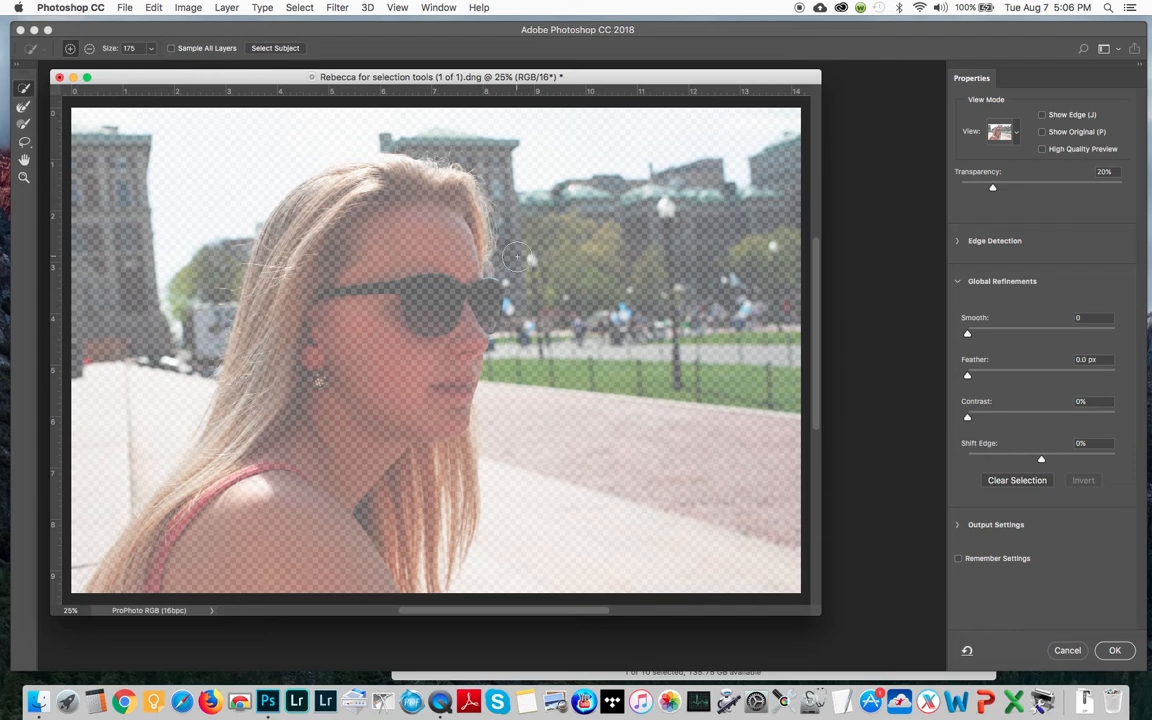
{"action": "mouse_move", "coordinate": [467, 268]}
{"action": "left_mouse_down"}
{"action": "mouse_move", "coordinate": [473, 333]}
{"action": "mouse_move", "coordinate": [434, 397]}
{"action": "mouse_move", "coordinate": [379, 435]}
{"action": "mouse_move", "coordinate": [303, 455]}
{"action": "mouse_move", "coordinate": [276, 422]}
{"action": "mouse_move", "coordinate": [283, 305]}
{"action": "mouse_move", "coordinate": [303, 246]}
{"action": "mouse_move", "coordinate": [345, 209]}
{"action": "mouse_move", "coordinate": [316, 191]}
{"action": "left_mouse_up"}
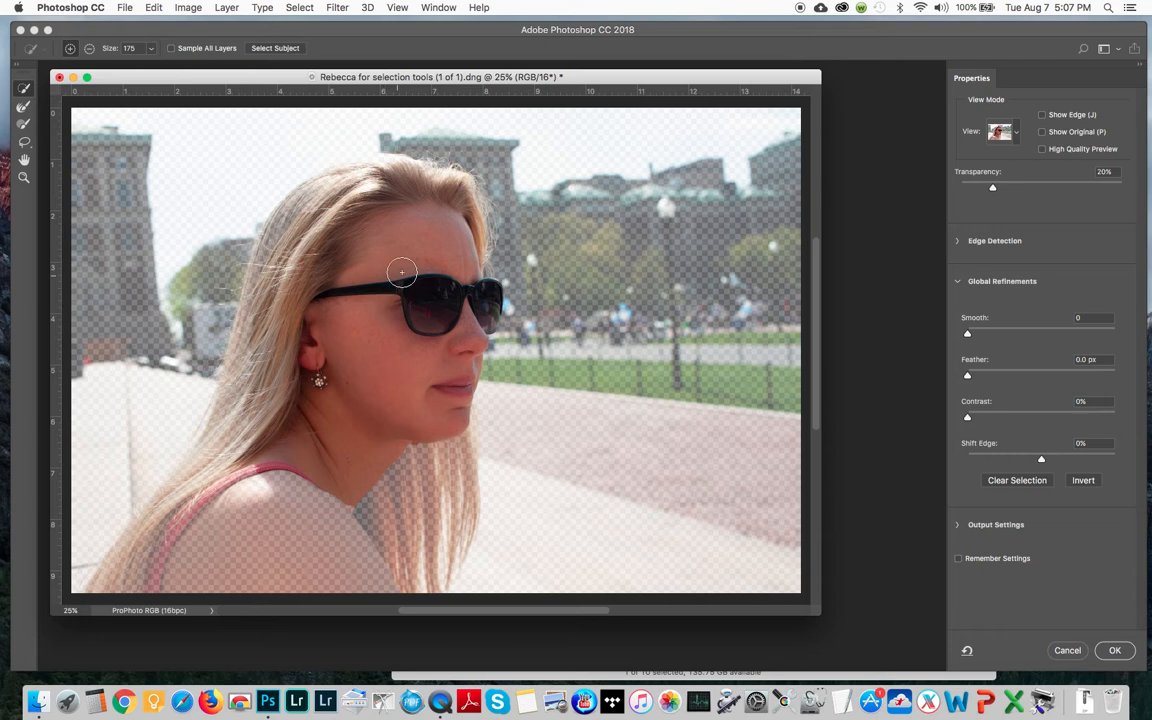
{"action": "left_click", "coordinate": [1068, 651]}
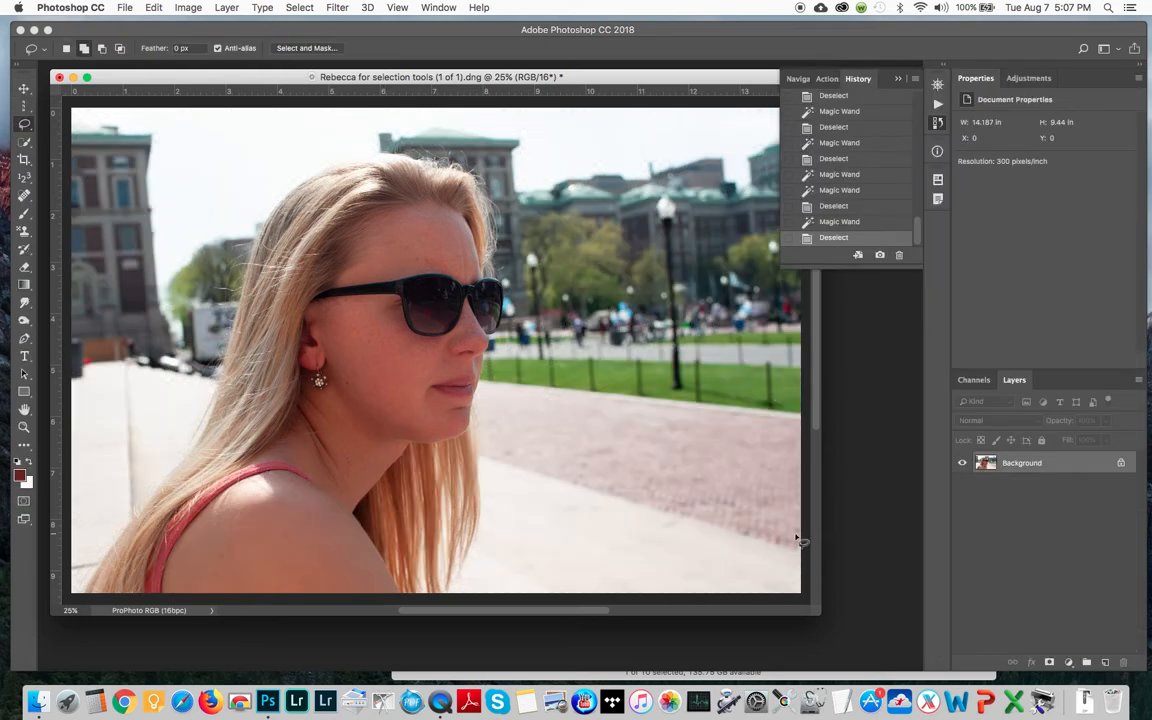
- Select the woman's head, hair and shoulder with the Quick Selection tool and open the selection in Select and Mask
{"action": "left_click", "coordinate": [24, 143]}
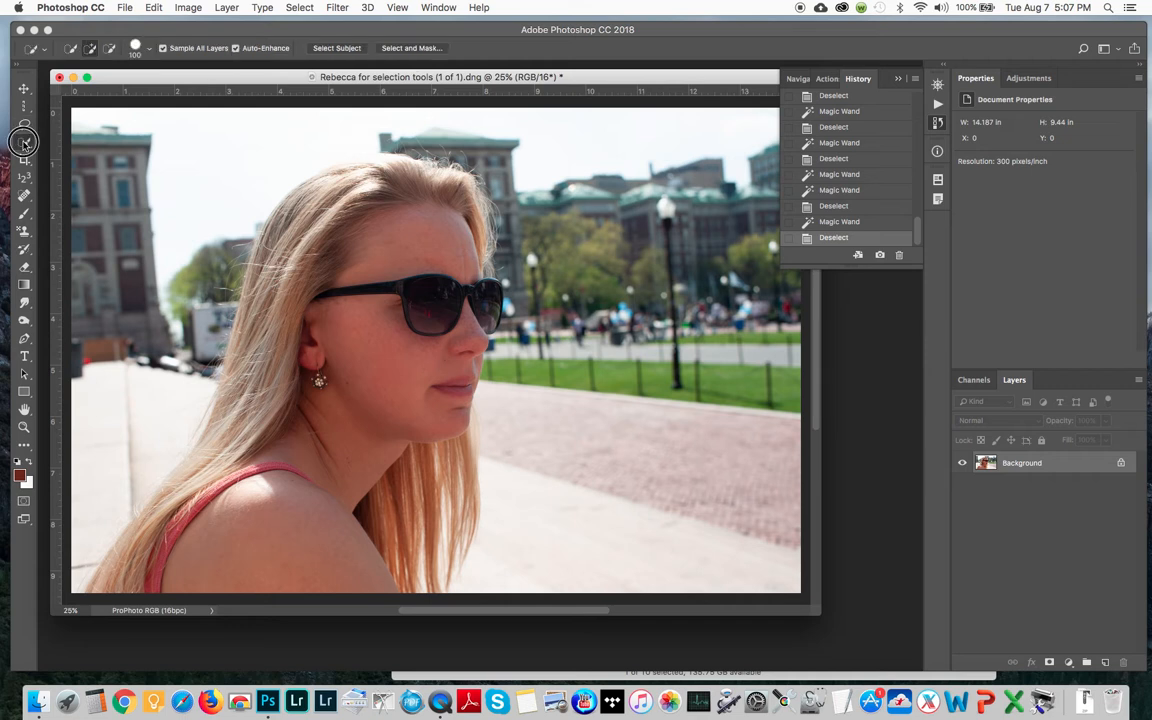
{"action": "left_click", "coordinate": [70, 140]}
{"action": "mouse_move", "coordinate": [432, 235]}
{"action": "left_mouse_down"}
{"action": "mouse_move", "coordinate": [437, 346]}
{"action": "mouse_move", "coordinate": [410, 396]}
{"action": "mouse_move", "coordinate": [312, 466]}
{"action": "mouse_move", "coordinate": [265, 527]}
{"action": "mouse_move", "coordinate": [255, 523]}
{"action": "mouse_move", "coordinate": [228, 473]}
{"action": "mouse_move", "coordinate": [227, 440]}
{"action": "mouse_move", "coordinate": [271, 306]}
{"action": "mouse_move", "coordinate": [331, 196]}
{"action": "mouse_move", "coordinate": [305, 174]}
{"action": "left_mouse_up"}
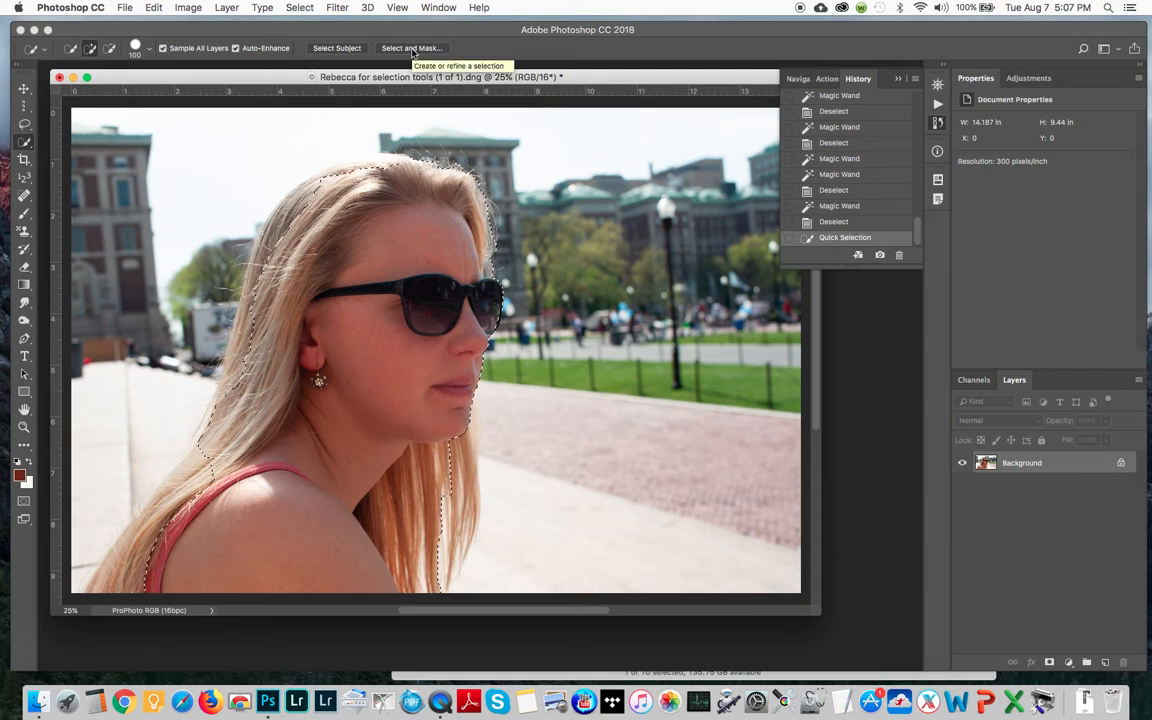
{"action": "left_click", "coordinate": [412, 49]}
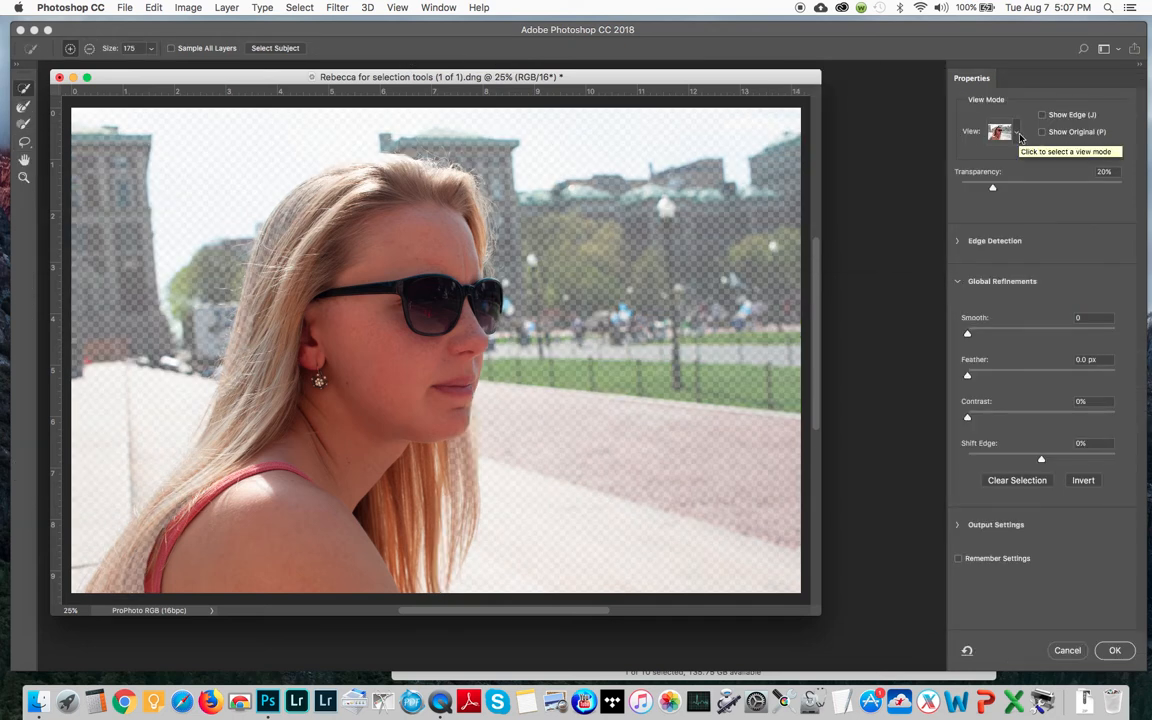
- Set the Onion Skin transparency to 11% and preview the selection in the On White view at 84% opacity
{"action": "mouse_move", "coordinate": [993, 190]}
{"action": "left_mouse_down"}
{"action": "mouse_move", "coordinate": [1087, 192]}
{"action": "mouse_move", "coordinate": [980, 188]}
{"action": "left_mouse_up"}
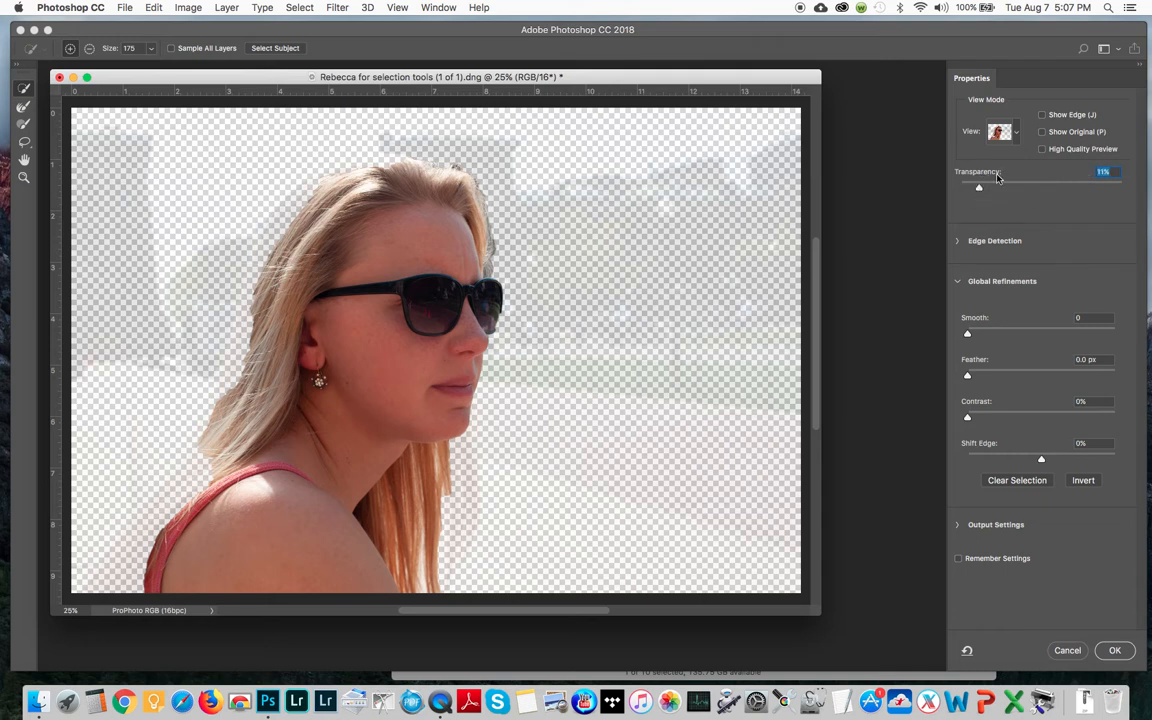
{"action": "left_click", "coordinate": [1017, 135]}
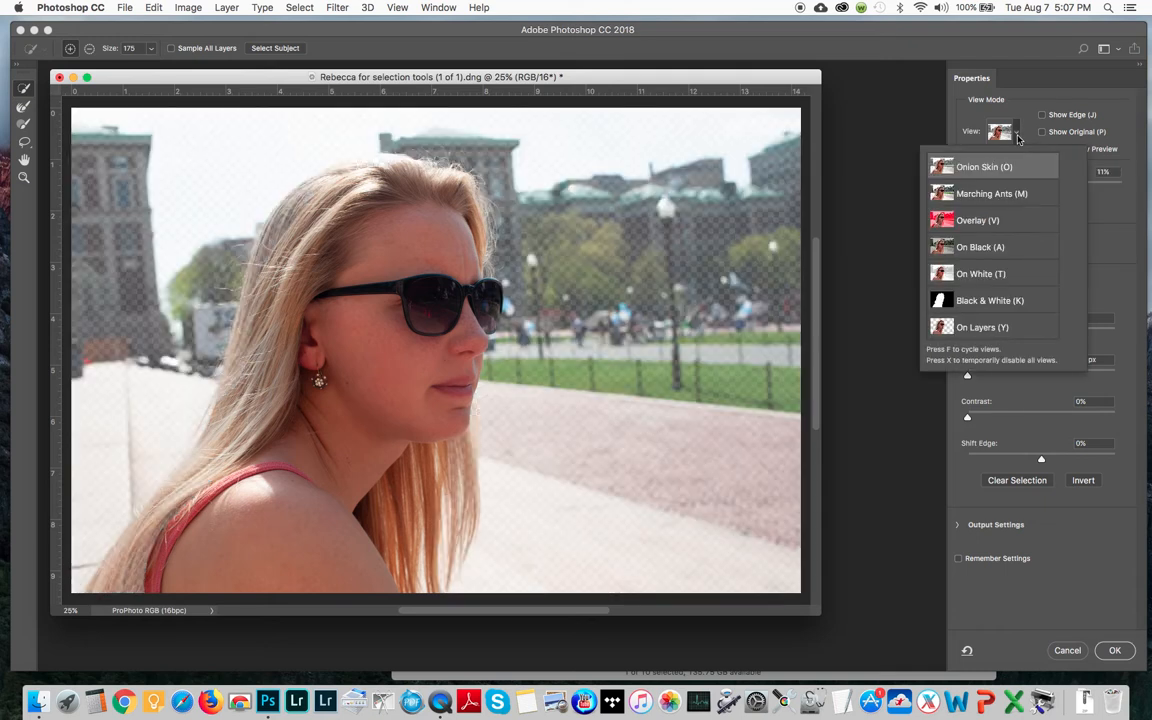
{"action": "left_click", "coordinate": [984, 273]}
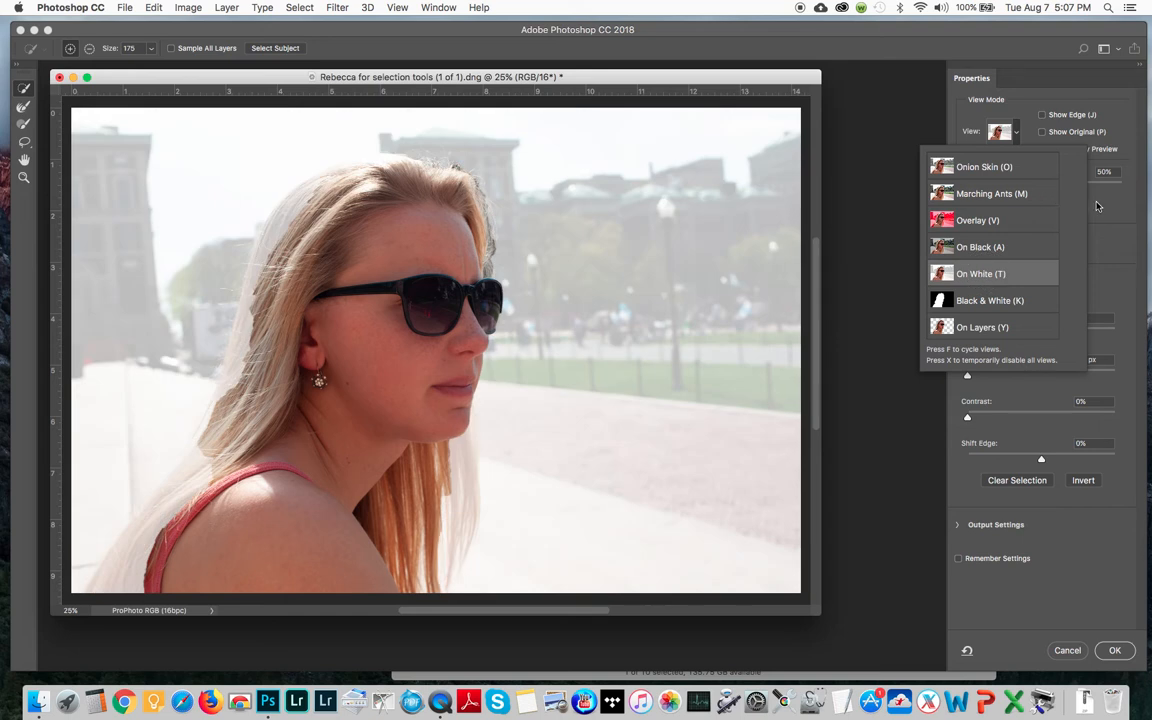
{"action": "left_click", "coordinate": [860, 105]}
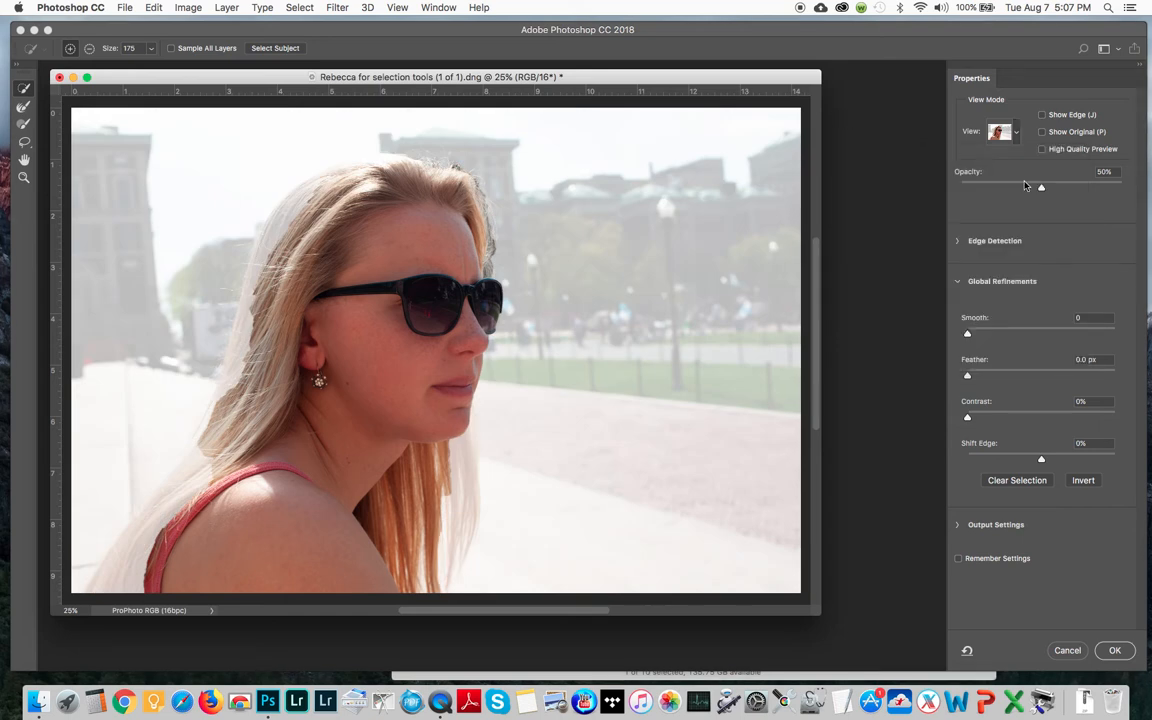
{"action": "left_click_drag", "start_coordinate": [1041, 190], "coordinate": [1097, 191]}
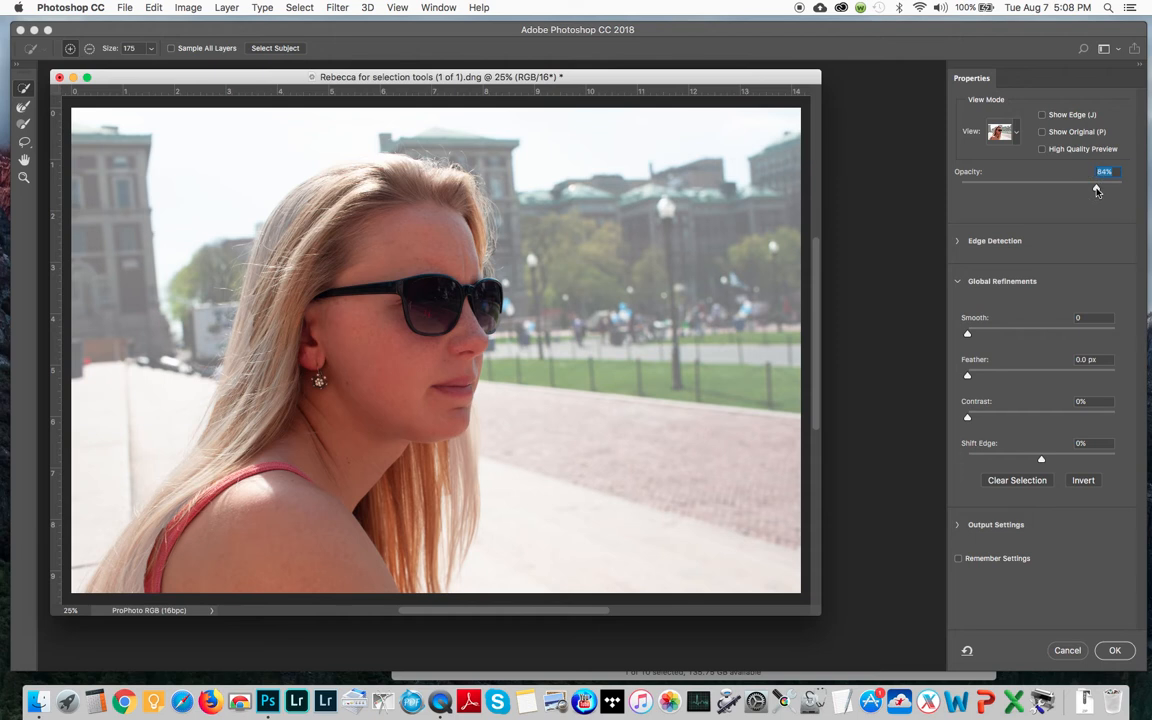
- Show the selection in the Overlay view and set the overlay color to blue 0018ff
{"action": "left_click", "coordinate": [1017, 136]}
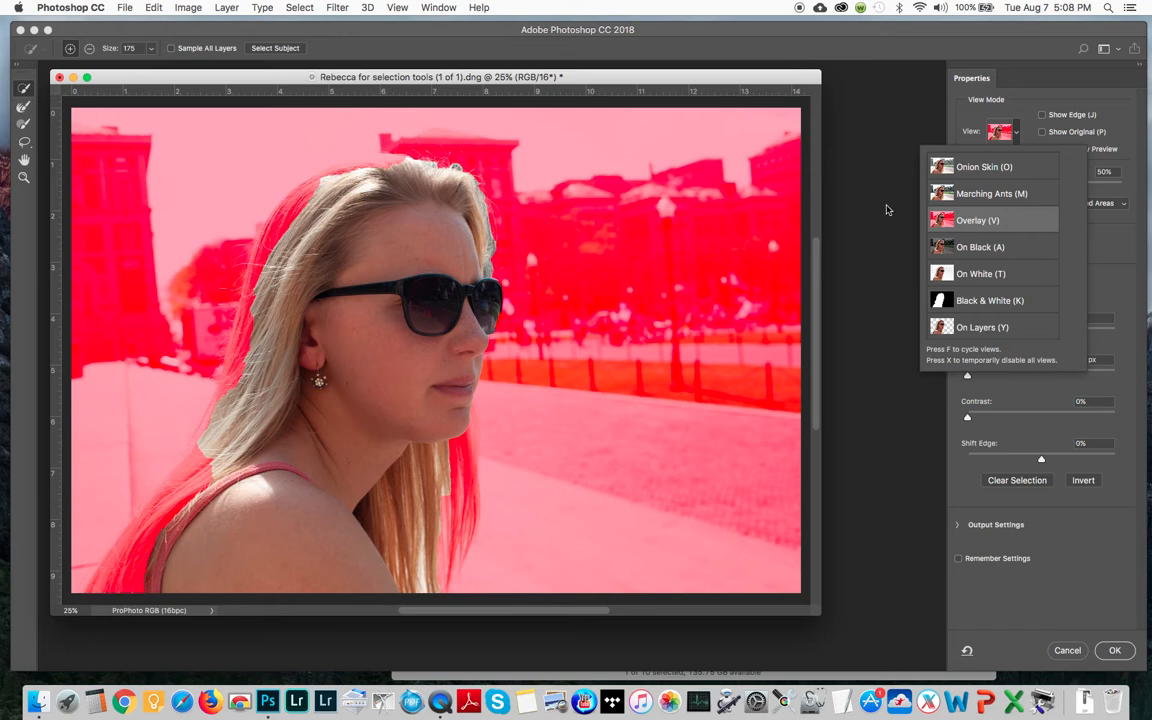
{"action": "left_click", "coordinate": [886, 209]}
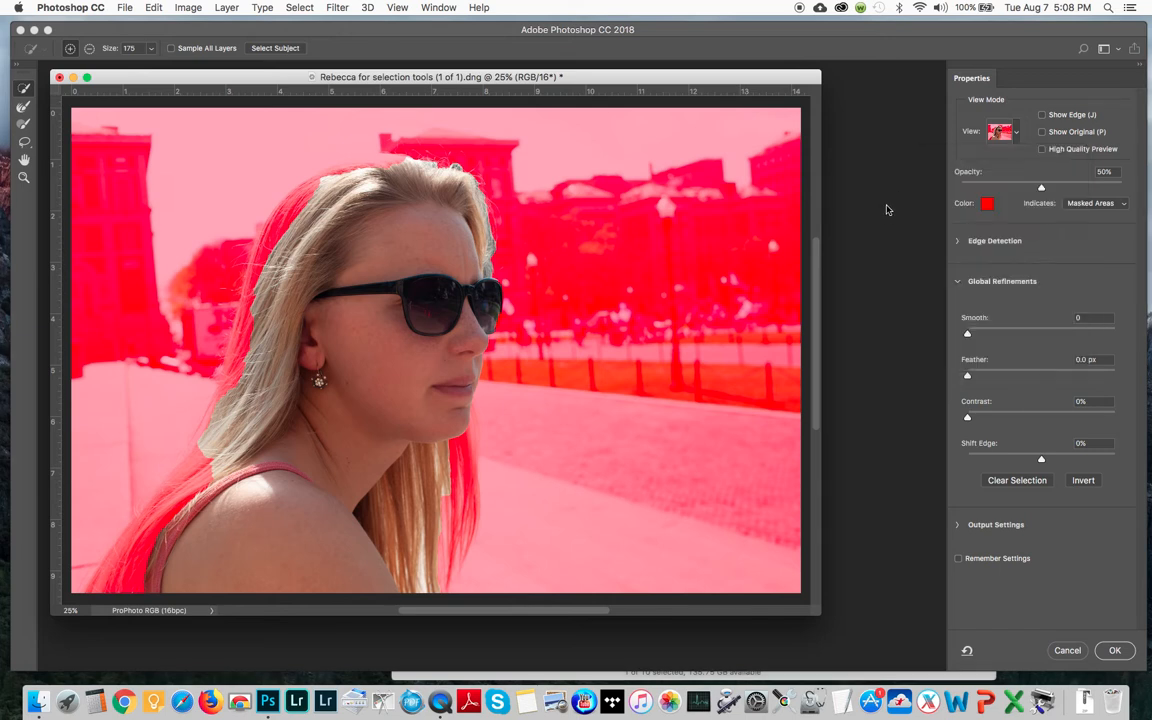
{"action": "left_click", "coordinate": [987, 204]}
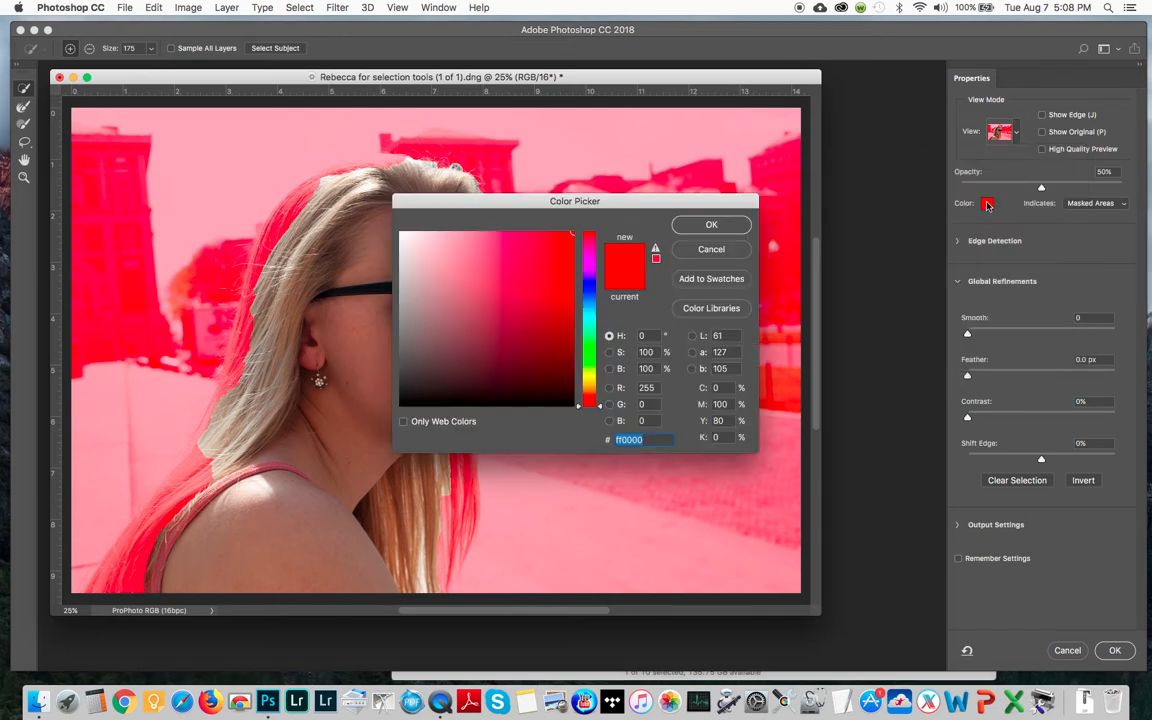
{"action": "left_click", "coordinate": [590, 293]}
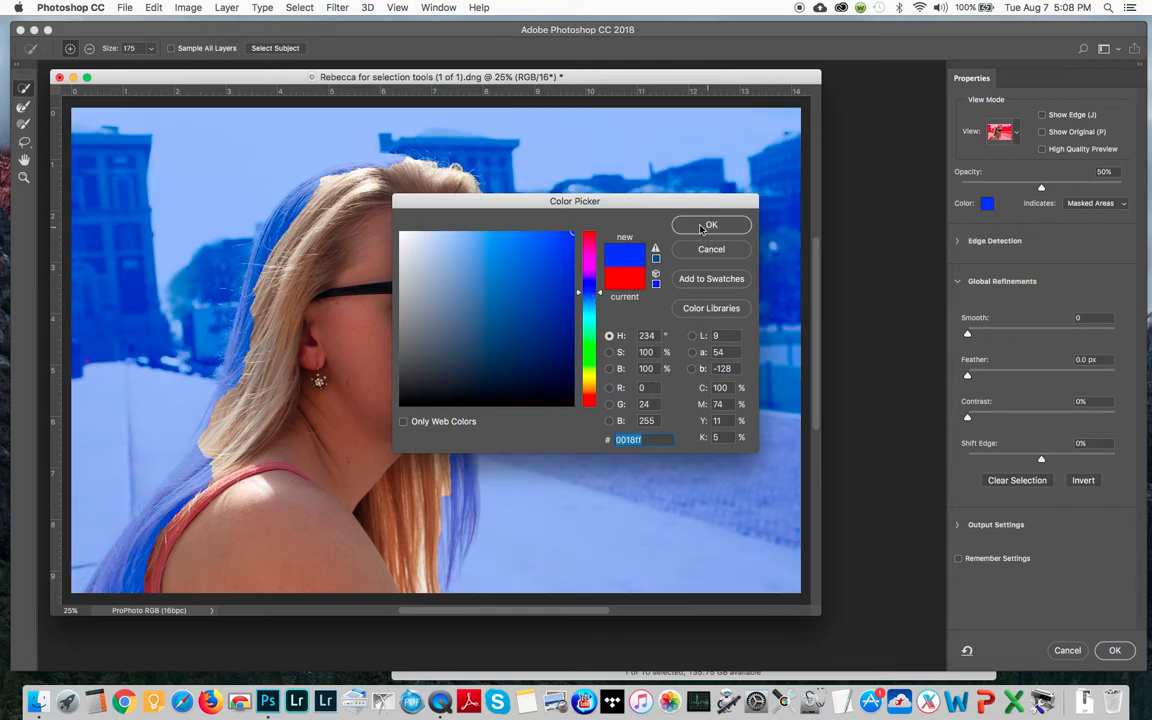
{"action": "key", "text": "Return"}
- Preview the blue overlay at 100% and at a lower opacity, and return to the Onion Skin view
{"action": "left_click_drag", "start_coordinate": [1041, 187], "coordinate": [1134, 190]}
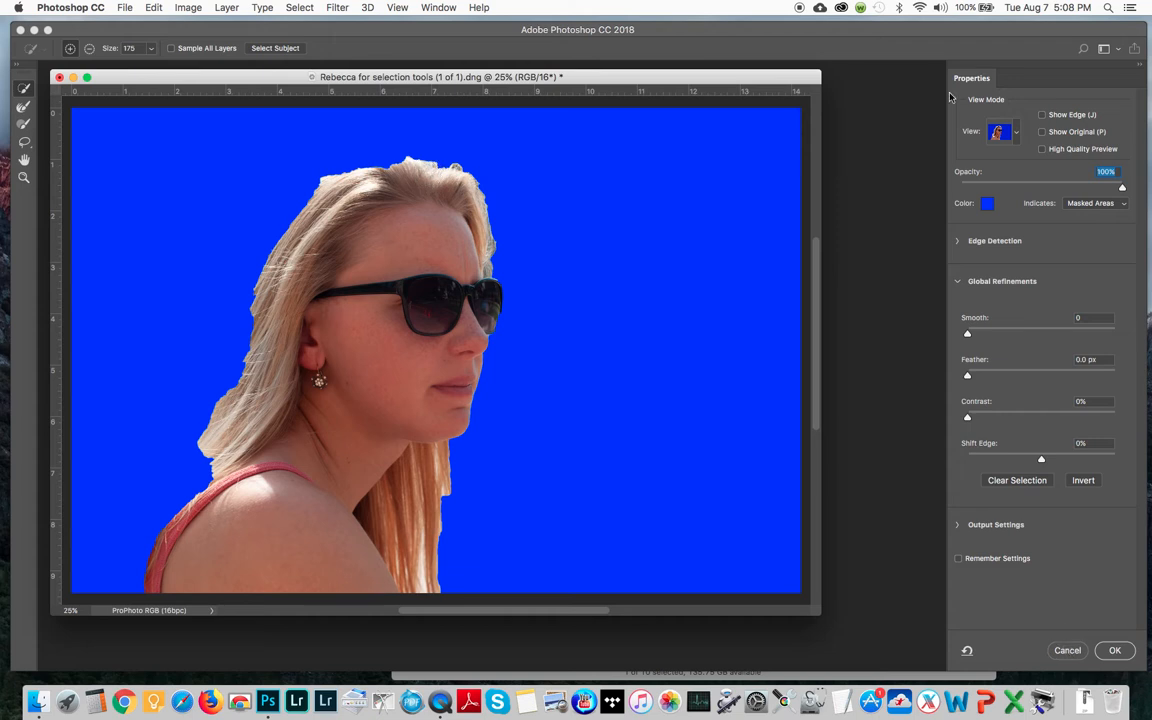
{"action": "left_click_drag", "start_coordinate": [1122, 188], "coordinate": [985, 187]}
{"action": "left_click", "coordinate": [1015, 136]}
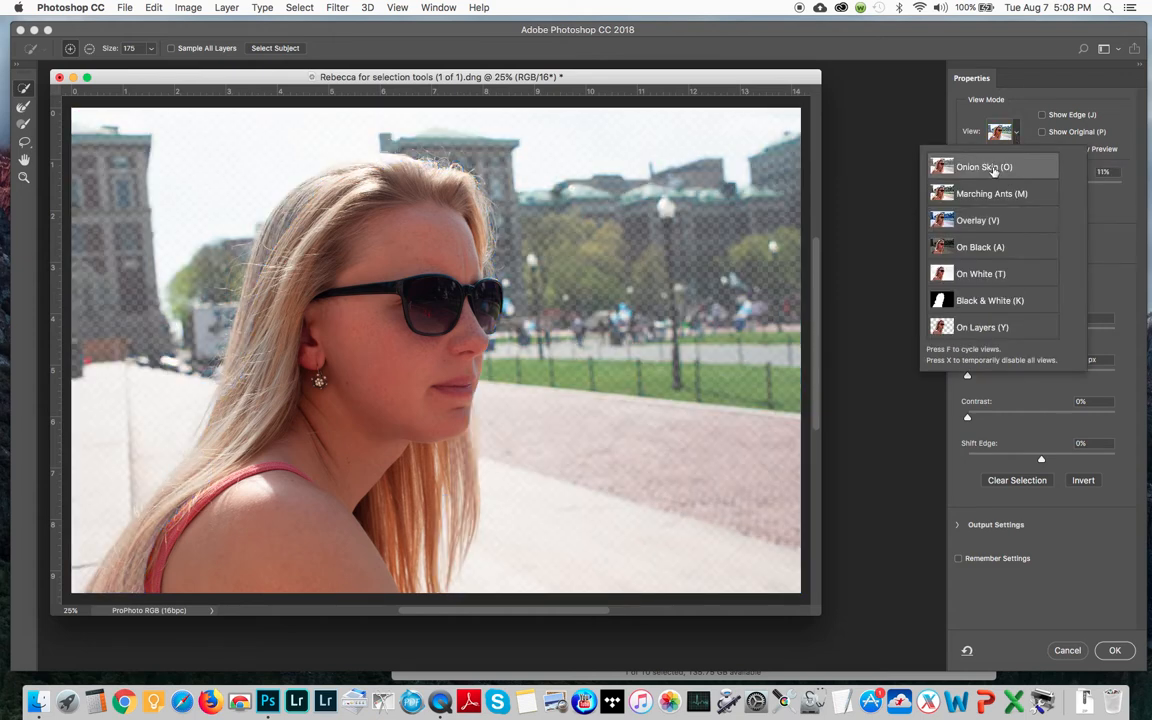
- Brush over the loose hair below the woman's chin with the Refine Edge Brush and accept the refined selection
{"action": "left_click", "coordinate": [25, 110]}
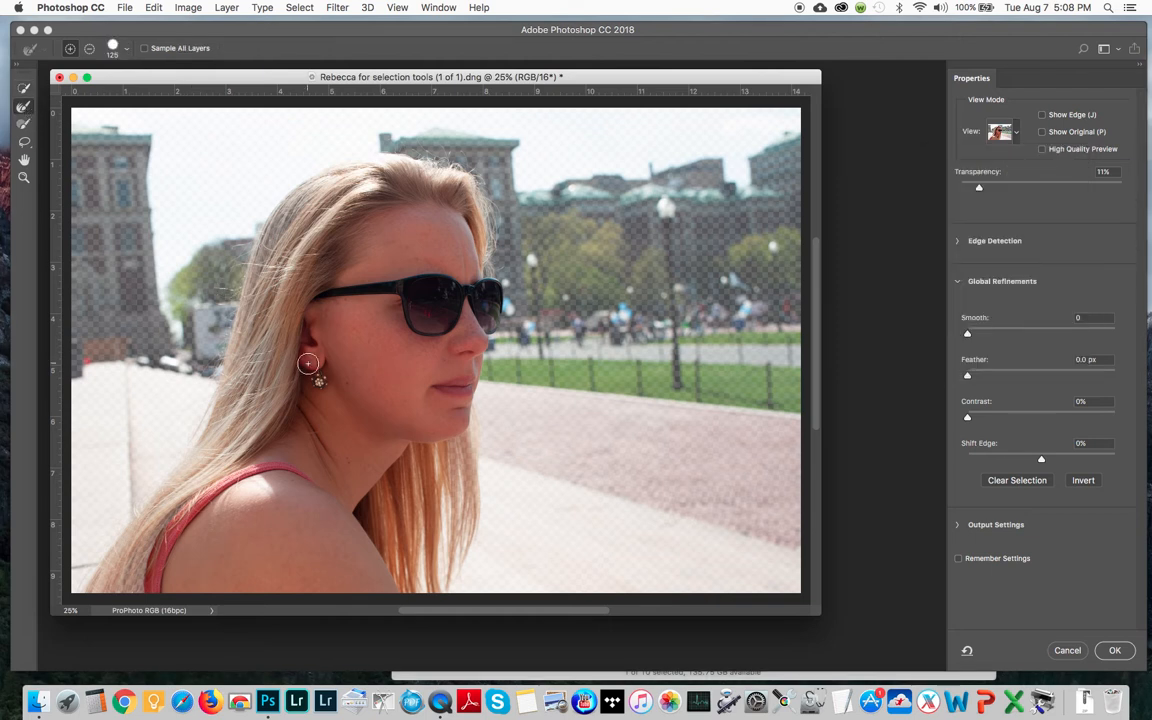
{"action": "mouse_move", "coordinate": [466, 446]}
{"action": "left_mouse_down"}
{"action": "mouse_move", "coordinate": [466, 517]}
{"action": "mouse_move", "coordinate": [455, 454]}
{"action": "mouse_move", "coordinate": [447, 520]}
{"action": "mouse_move", "coordinate": [429, 522]}
{"action": "mouse_move", "coordinate": [429, 457]}
{"action": "mouse_move", "coordinate": [415, 547]}
{"action": "mouse_move", "coordinate": [415, 472]}
{"action": "mouse_move", "coordinate": [390, 562]}
{"action": "mouse_move", "coordinate": [386, 485]}
{"action": "mouse_move", "coordinate": [372, 528]}
{"action": "mouse_move", "coordinate": [387, 556]}
{"action": "mouse_move", "coordinate": [414, 540]}
{"action": "mouse_move", "coordinate": [461, 443]}
{"action": "mouse_move", "coordinate": [461, 553]}
{"action": "mouse_move", "coordinate": [456, 491]}
{"action": "mouse_move", "coordinate": [457, 557]}
{"action": "mouse_move", "coordinate": [442, 493]}
{"action": "mouse_move", "coordinate": [442, 549]}
{"action": "mouse_move", "coordinate": [436, 521]}
{"action": "mouse_move", "coordinate": [435, 568]}
{"action": "mouse_move", "coordinate": [424, 508]}
{"action": "mouse_move", "coordinate": [411, 584]}
{"action": "mouse_move", "coordinate": [390, 522]}
{"action": "mouse_move", "coordinate": [409, 553]}
{"action": "mouse_move", "coordinate": [426, 483]}
{"action": "mouse_move", "coordinate": [382, 526]}
{"action": "left_mouse_up"}
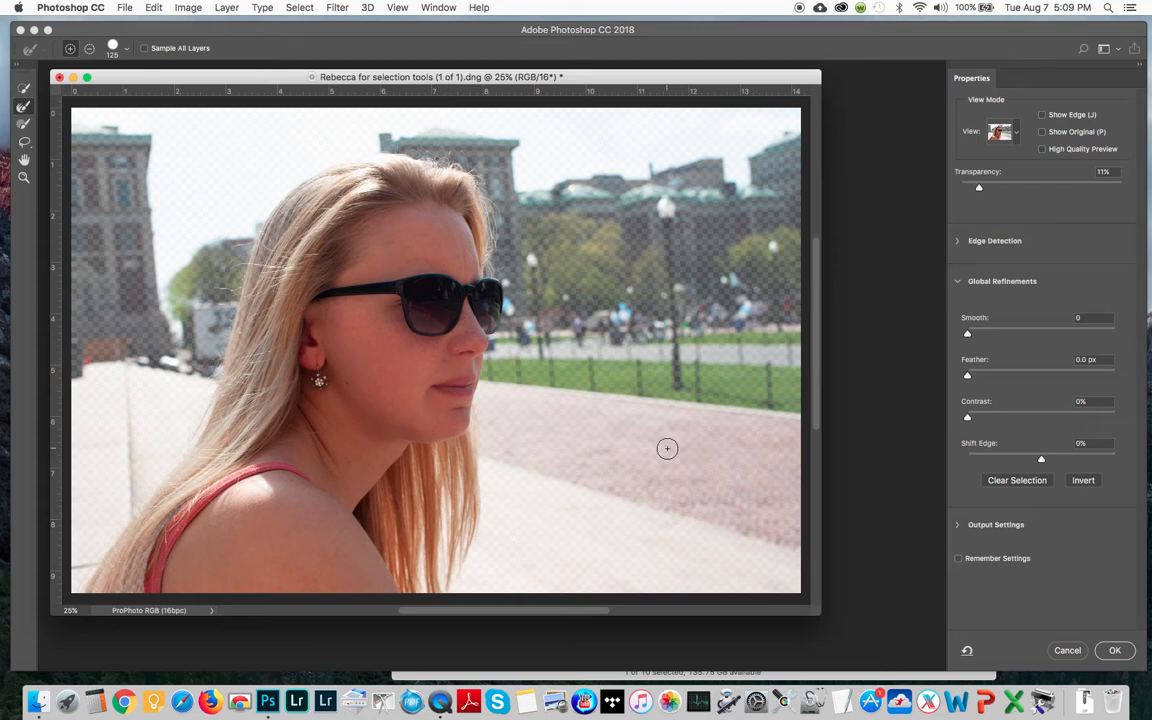
{"action": "left_click", "coordinate": [1115, 651]}
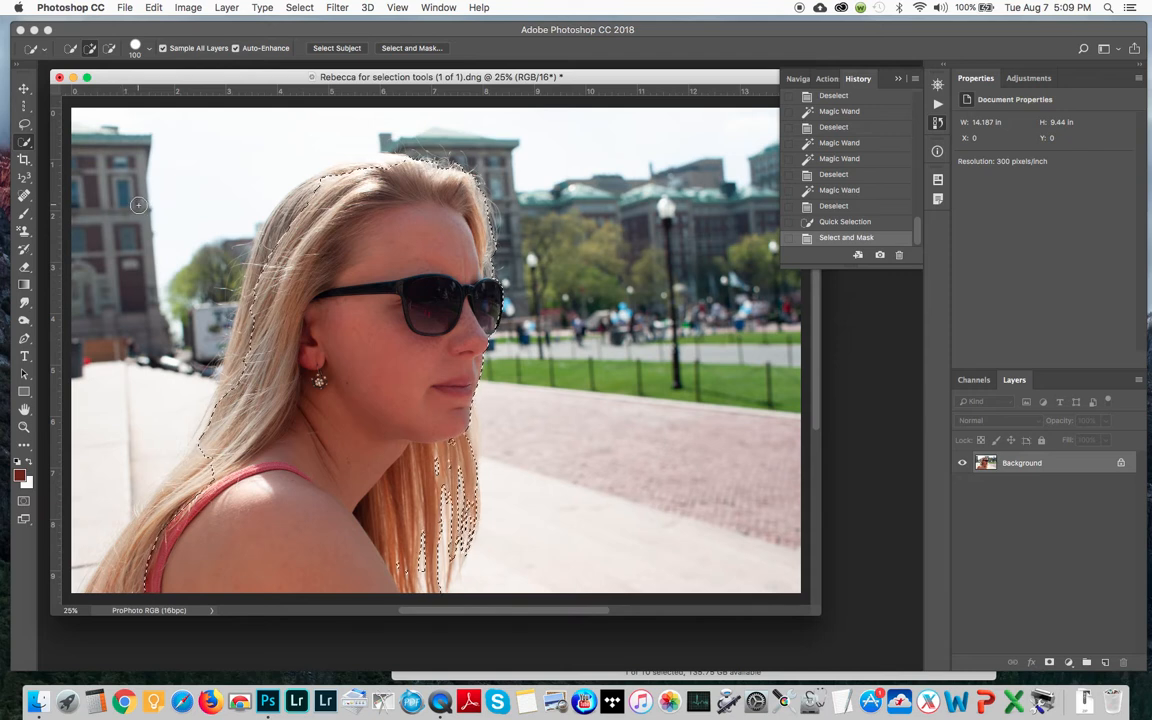
- Switch to the Magic Wand, try adding the hair at the back of the head, and undo that addition
{"action": "left_click", "coordinate": [26, 143]}
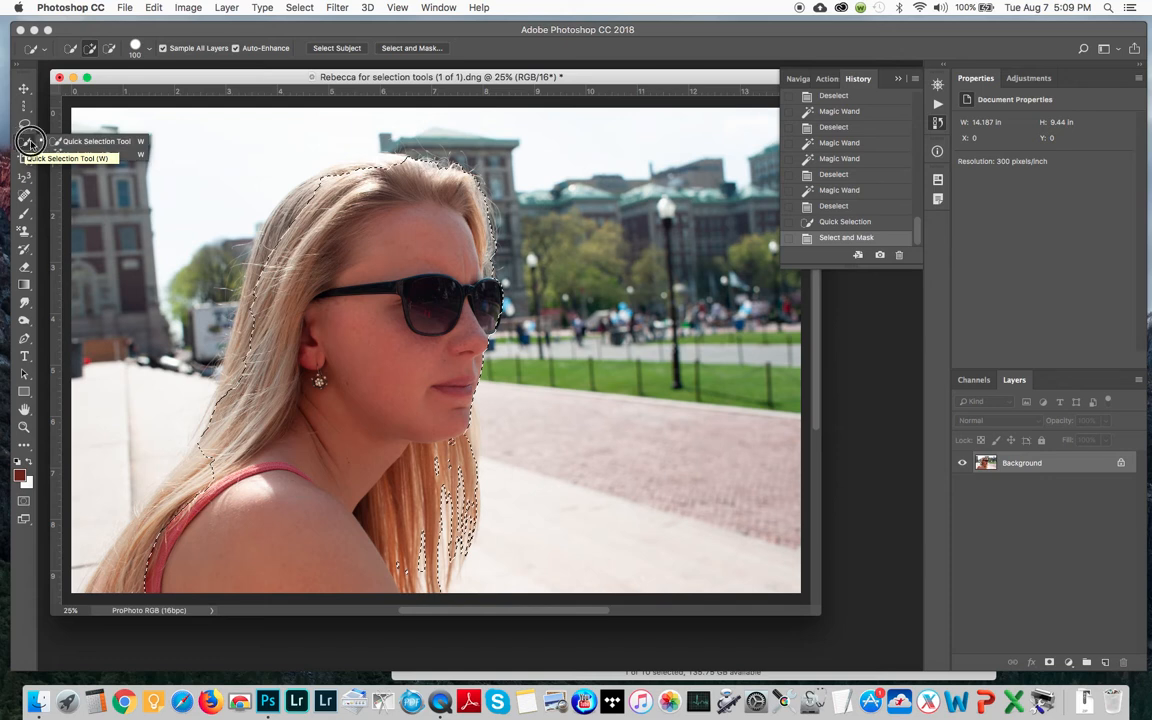
{"action": "left_click", "coordinate": [72, 154]}
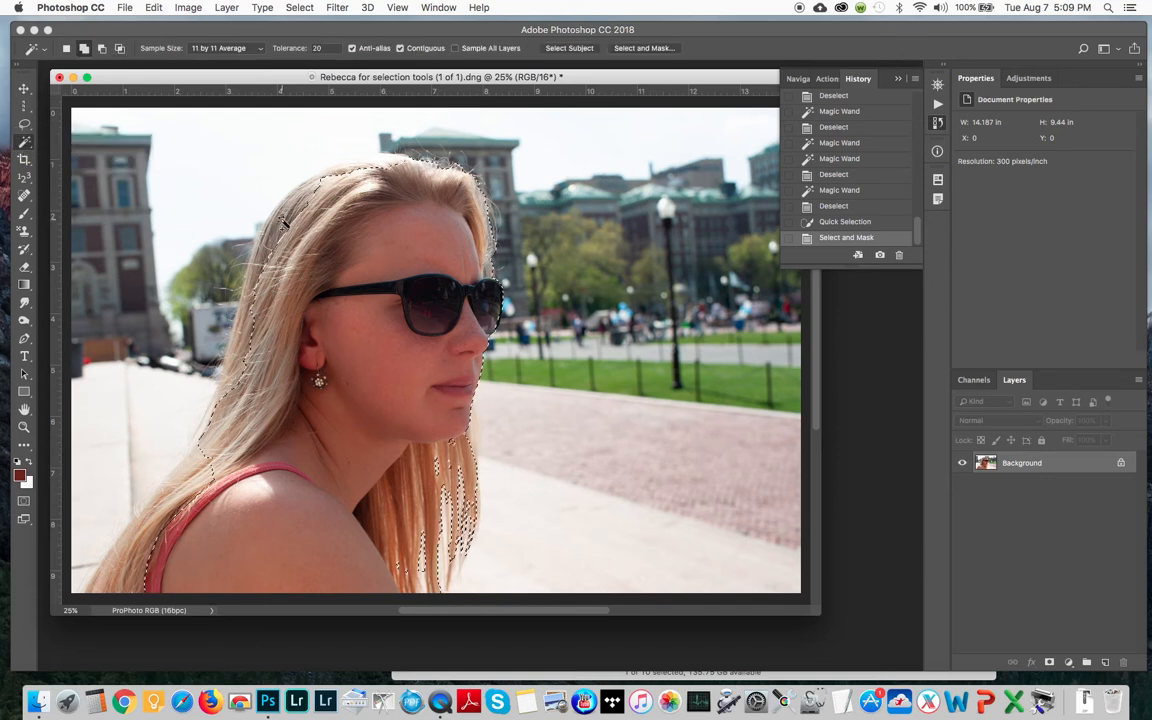
{"action": "left_click", "coordinate": [280, 225]}
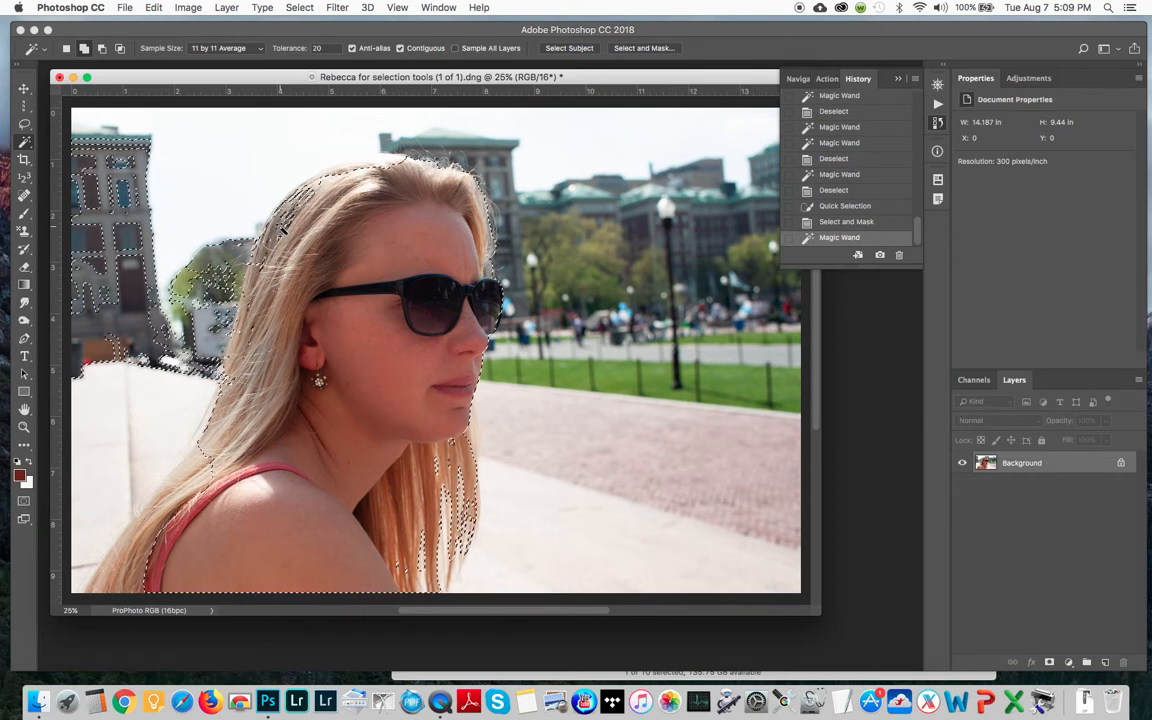
{"action": "key", "text": "super+z"}
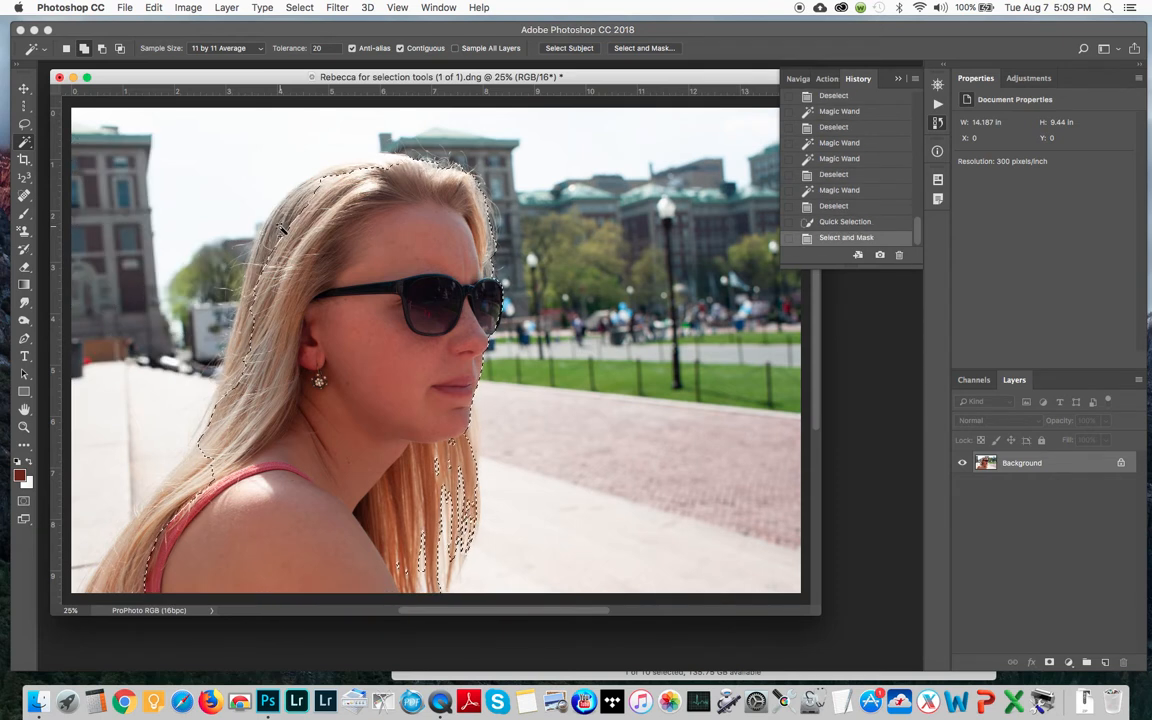
- Set the Magic Wand tolerance to 10 and add patches of hair along the back of the head, undoing the last one
{"action": "left_click", "coordinate": [313, 48]}
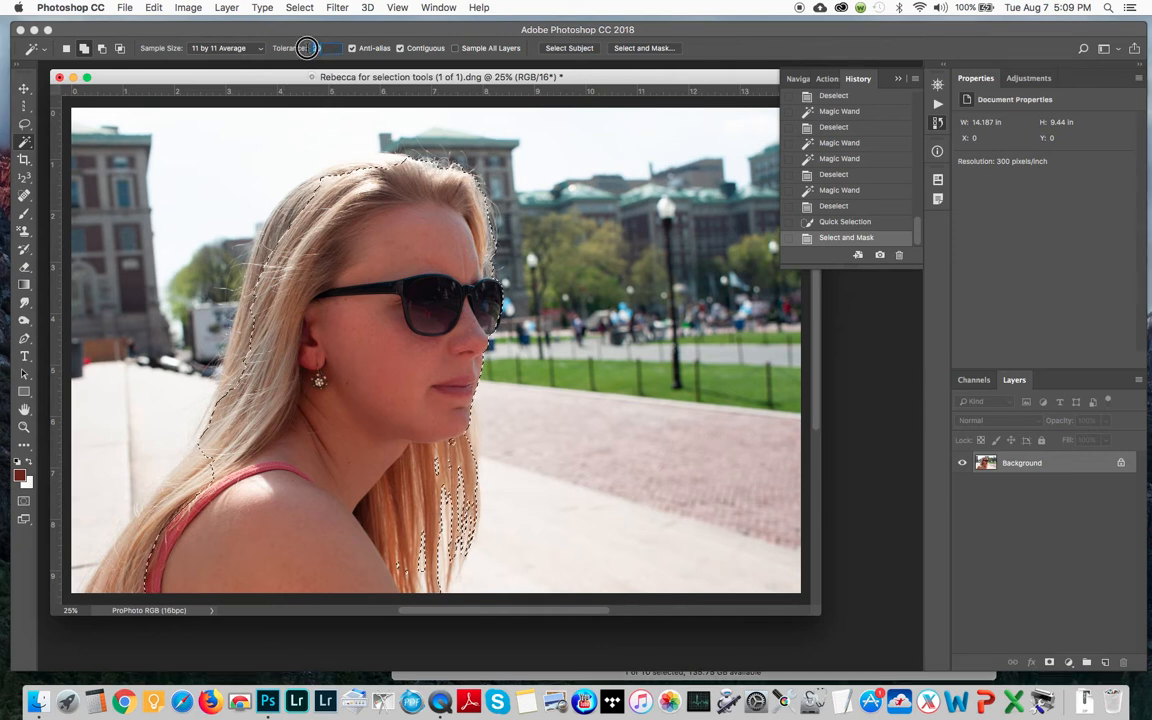
{"action": "type", "text": "10"}
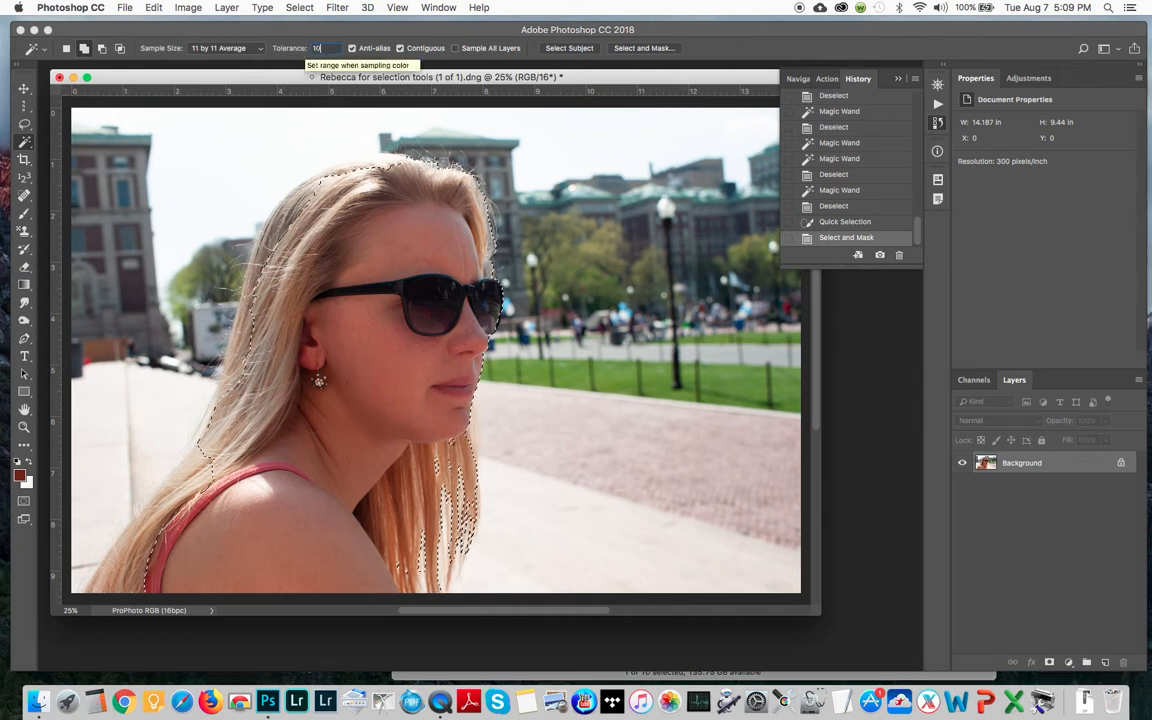
{"action": "left_click", "coordinate": [246, 337]}
{"action": "left_click", "coordinate": [254, 286]}
{"action": "left_click", "coordinate": [274, 248]}
{"action": "left_click", "coordinate": [264, 260]}
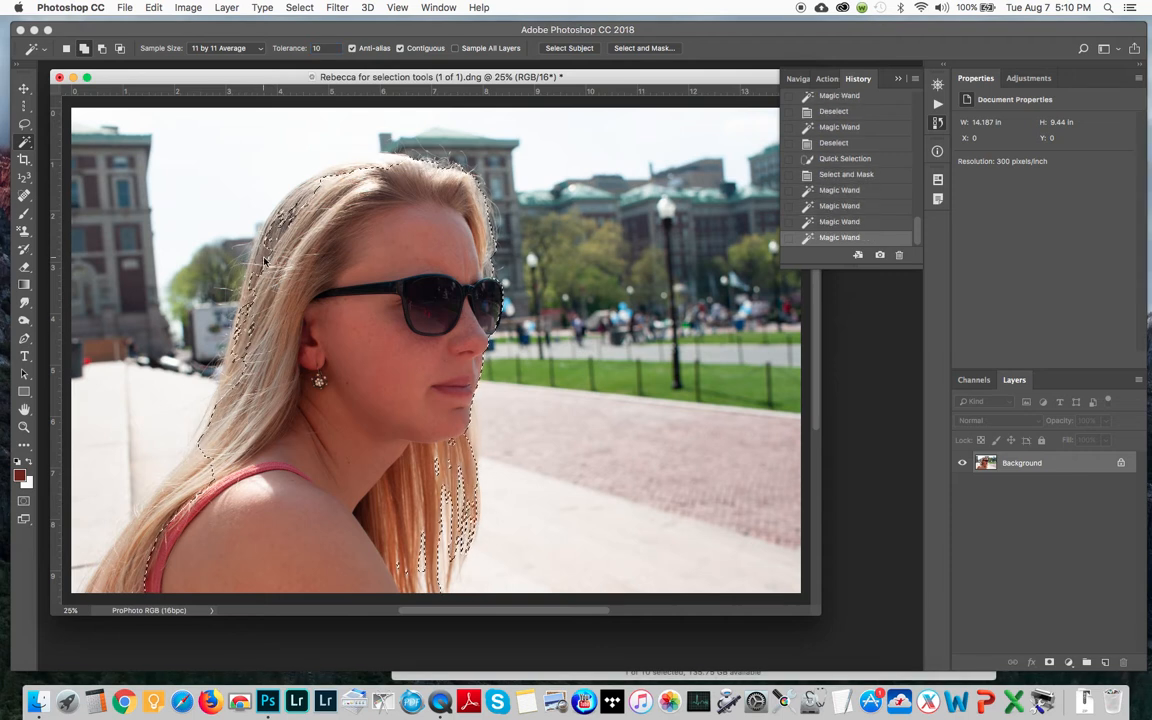
{"action": "left_click", "coordinate": [297, 205]}
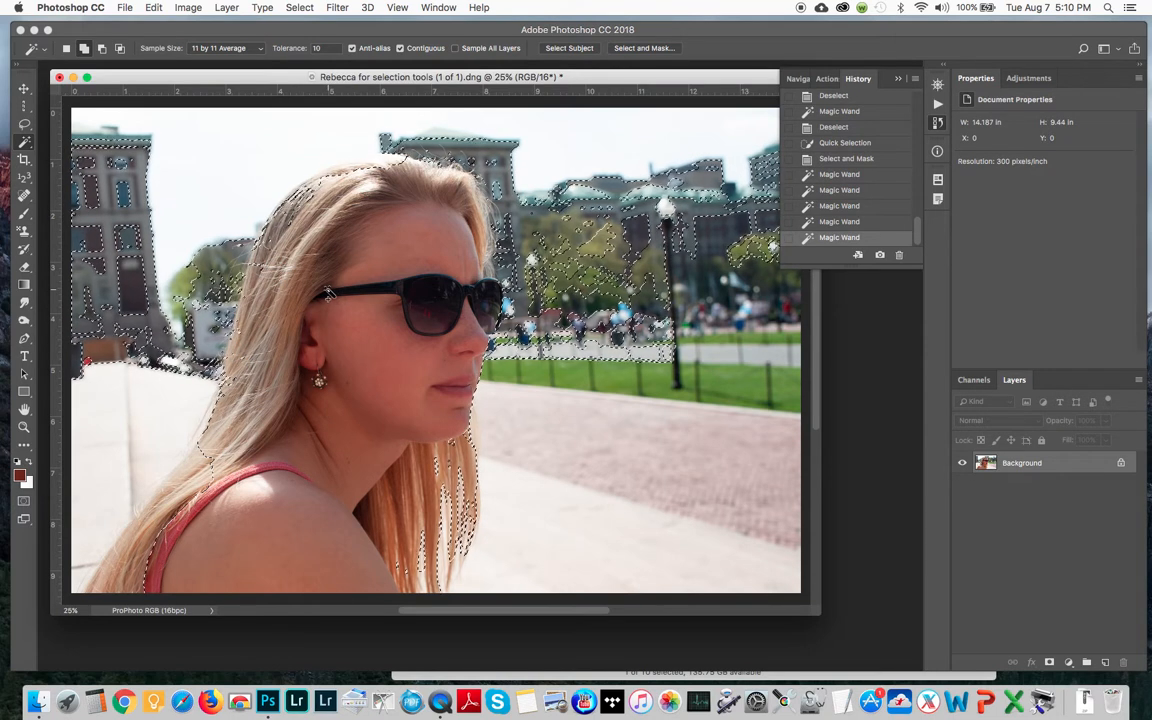
{"action": "key", "text": "super+z"}
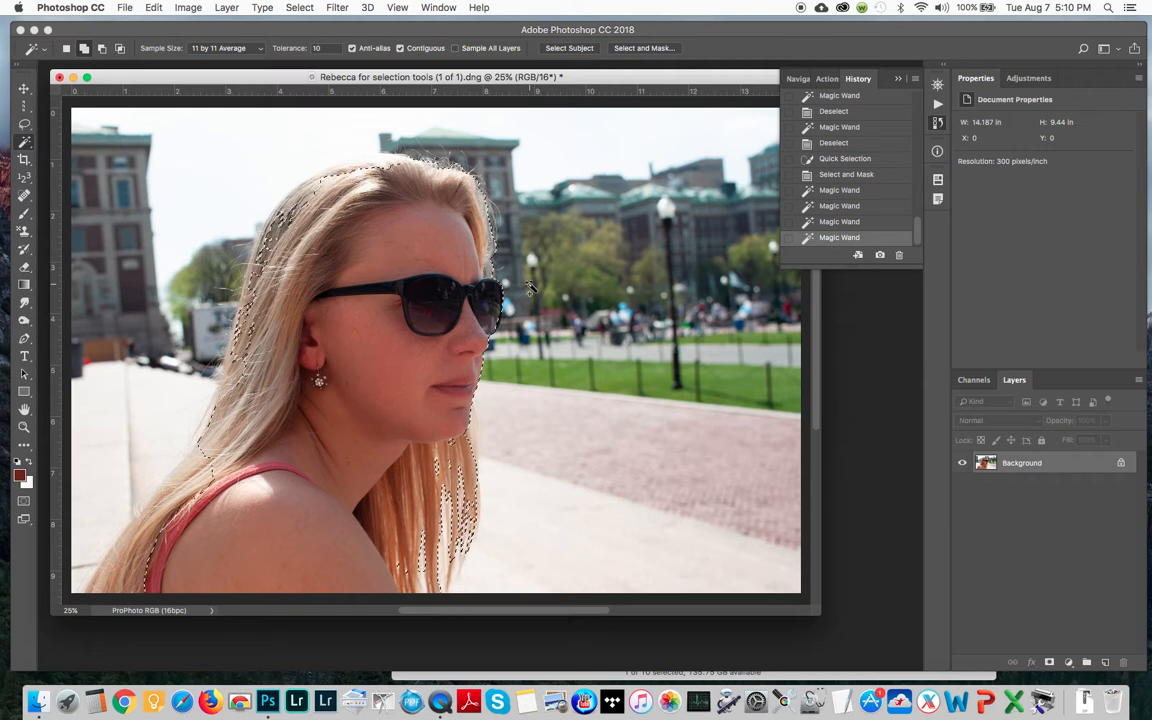
- Save the selection as a new channel named with the woman's first name
{"action": "left_click", "coordinate": [302, 8]}
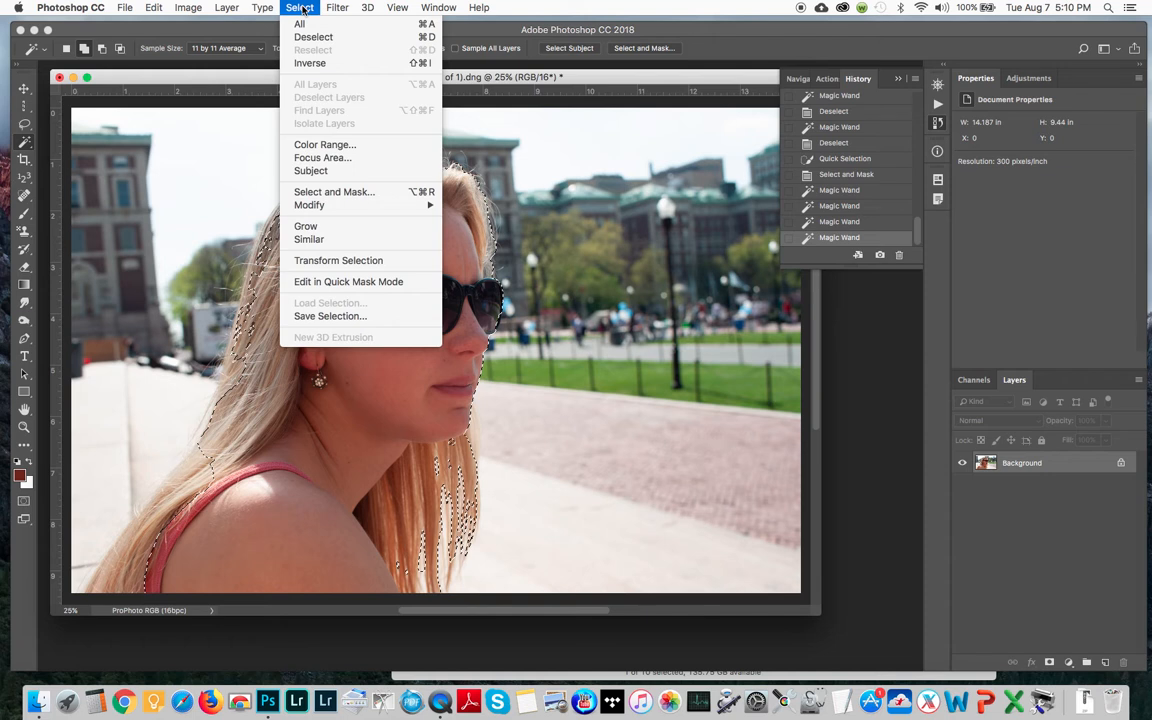
{"action": "left_click", "coordinate": [330, 316]}
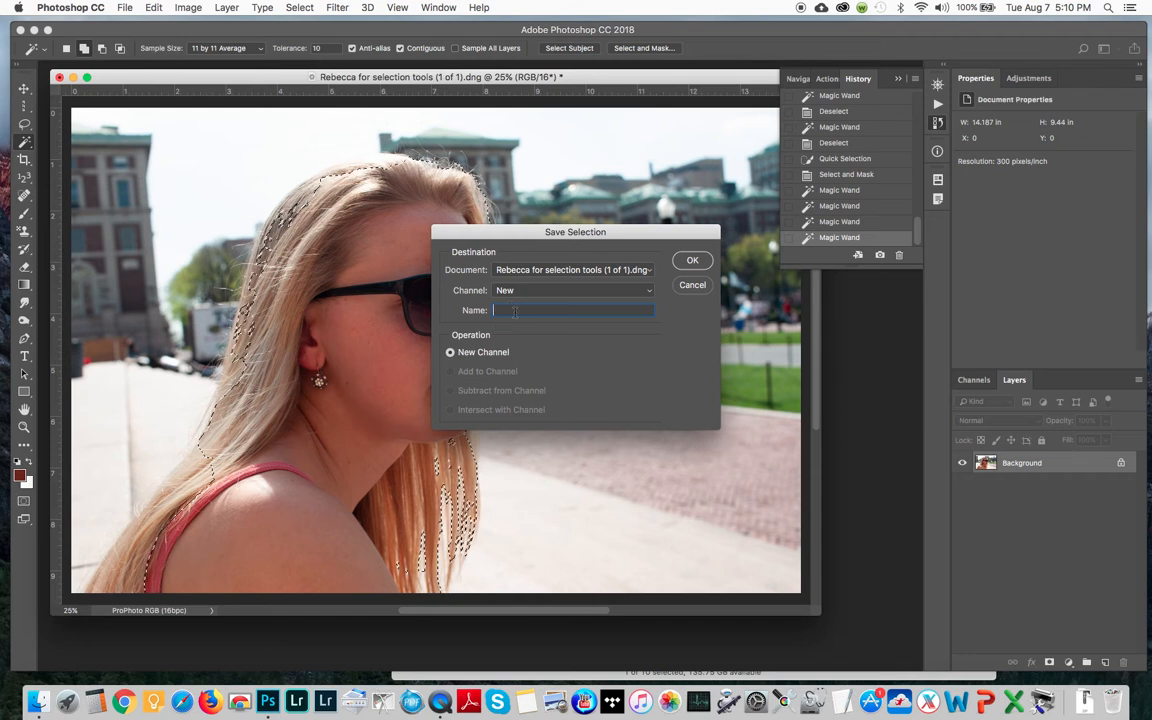
{"action": "type", "text": "R"}
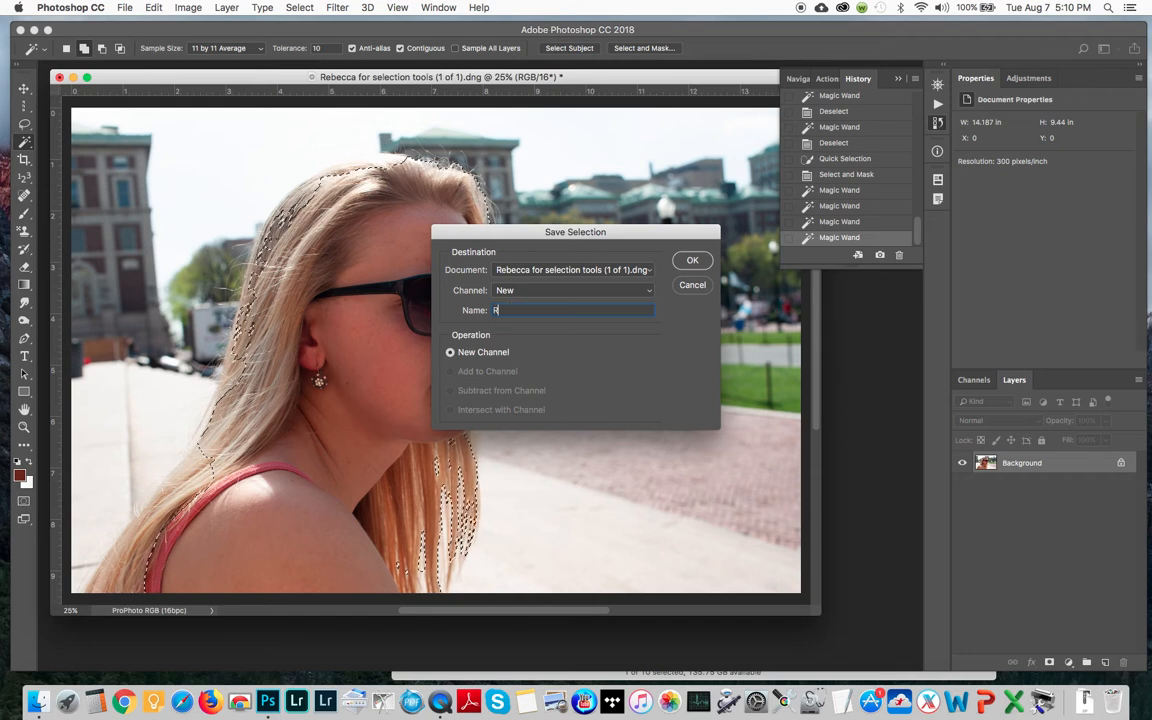
{"action": "type", "text": "ebecca"}
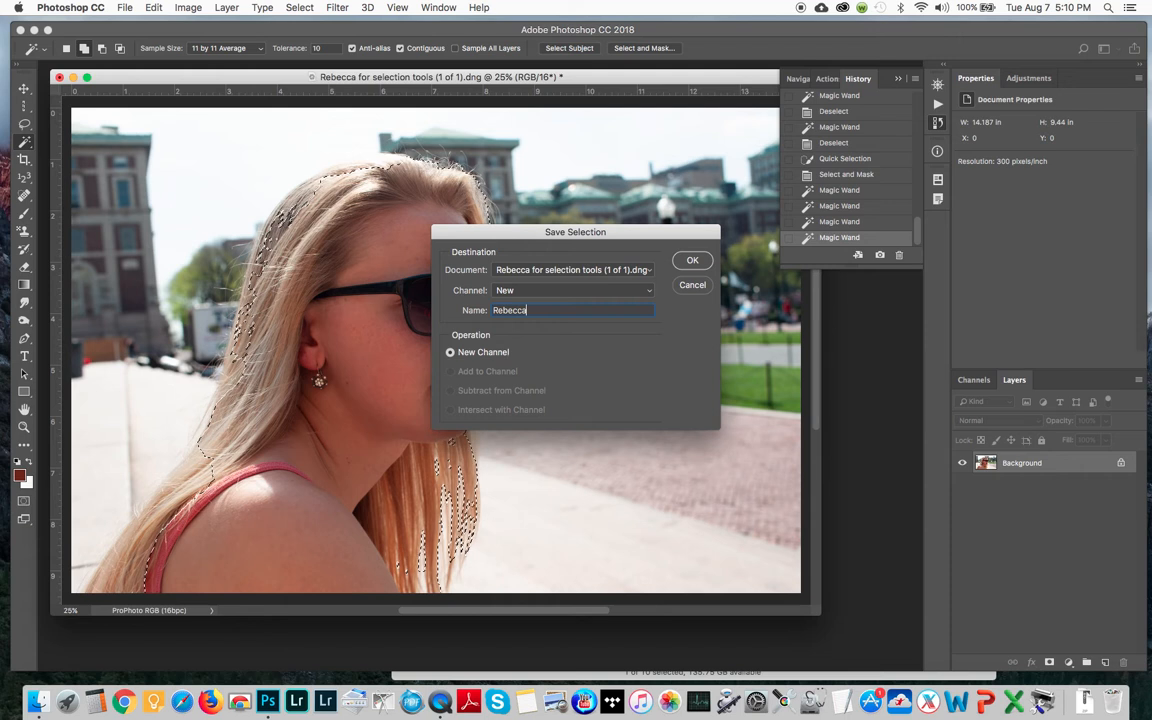
{"action": "left_click", "coordinate": [691, 260]}
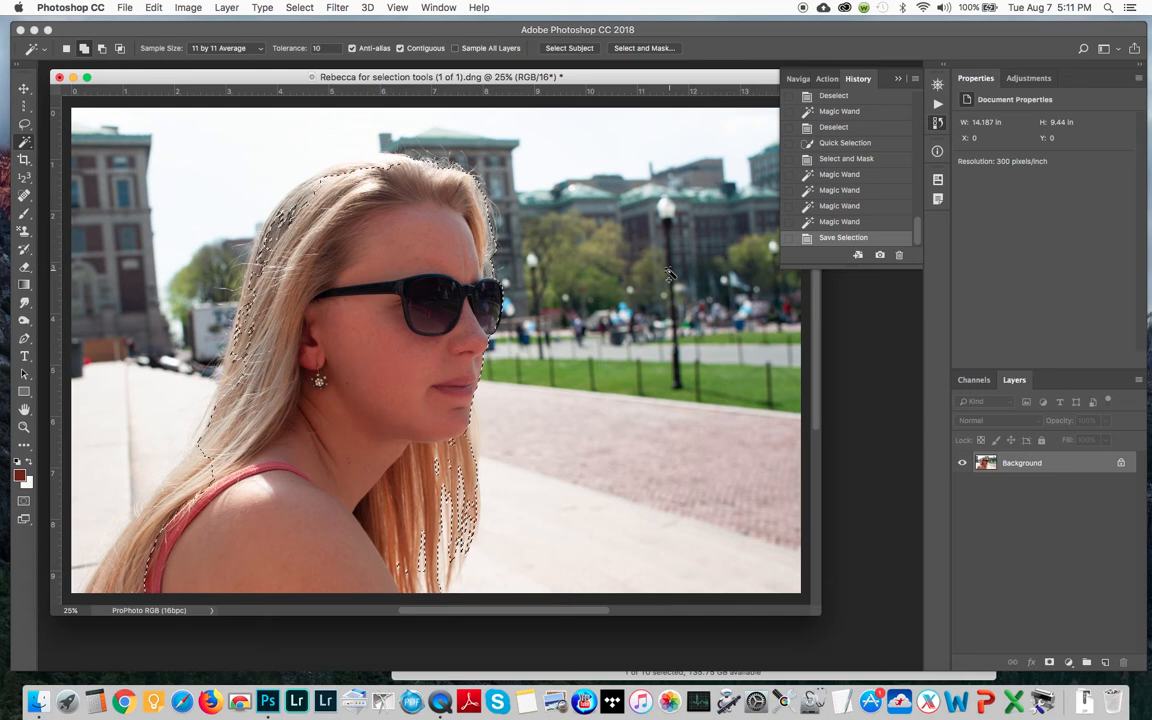
- Deselect the woman and load the saved channel as a new selection
{"action": "key", "text": "super+d"}
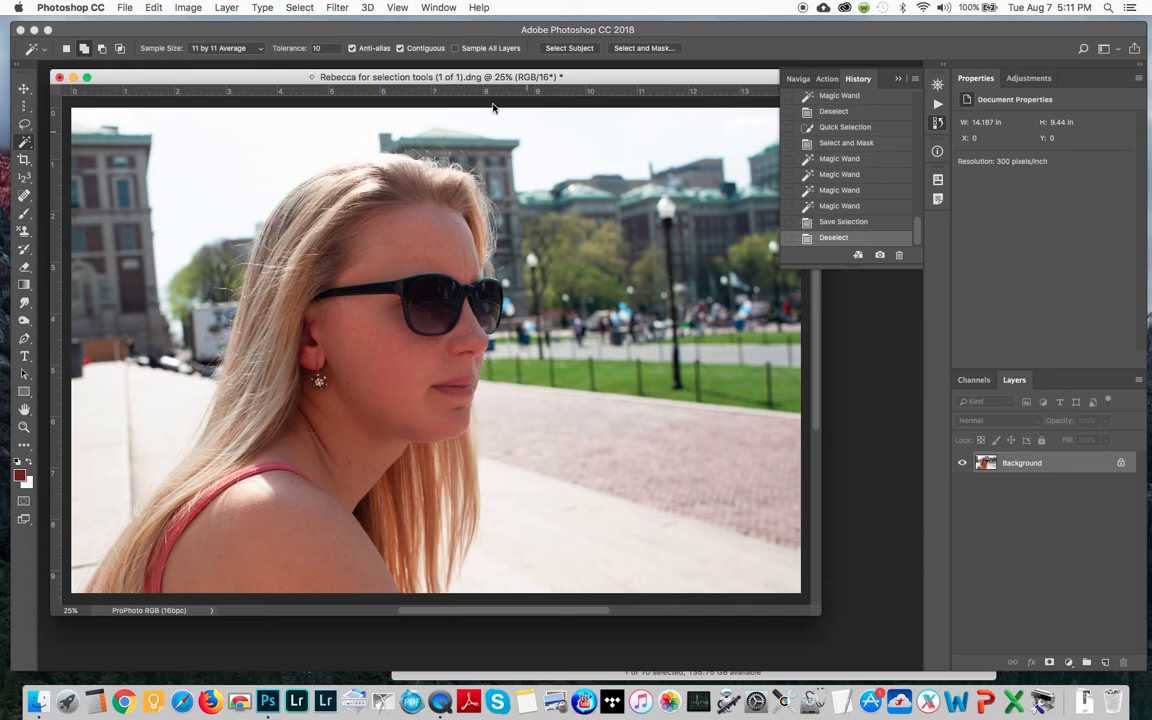
{"action": "left_click", "coordinate": [299, 8]}
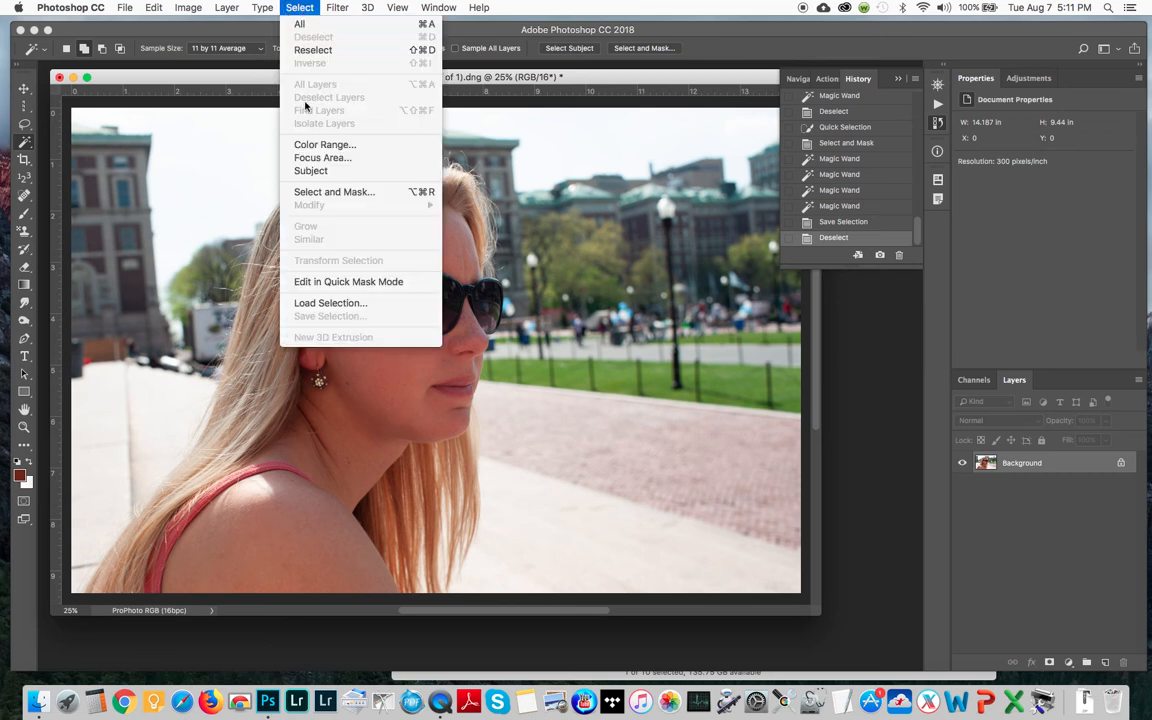
{"action": "left_click", "coordinate": [340, 305]}
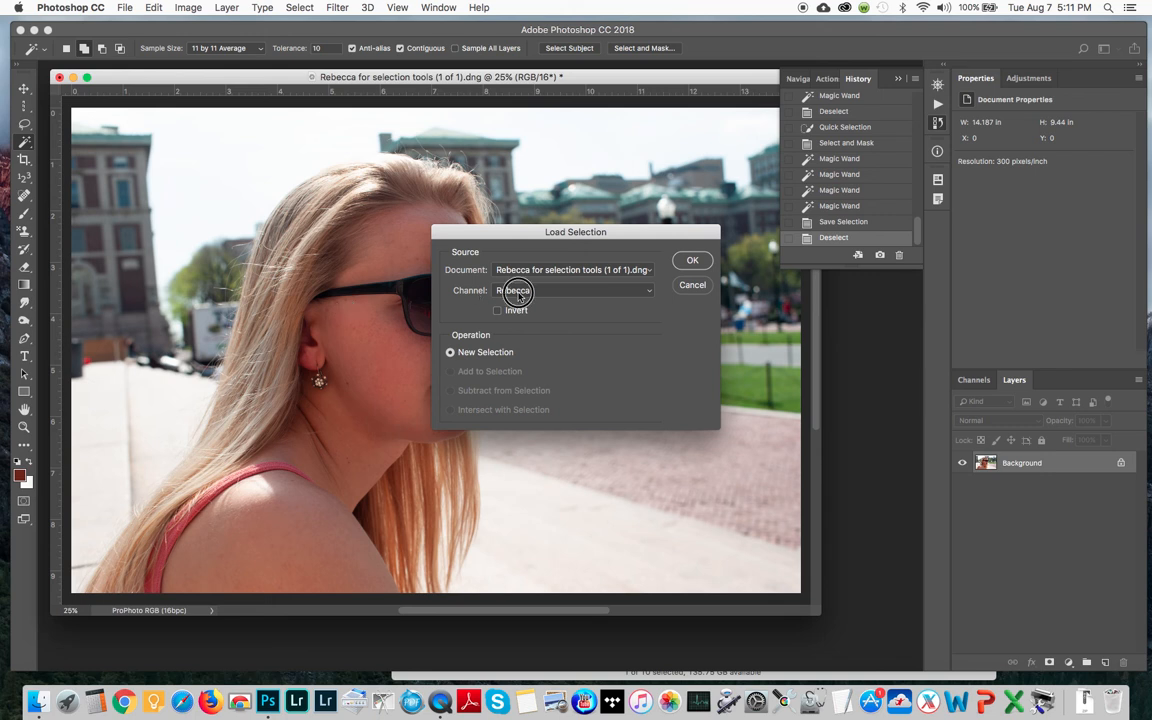
{"action": "left_click", "coordinate": [525, 291]}
{"action": "left_click", "coordinate": [566, 291]}
{"action": "left_click", "coordinate": [690, 262]}
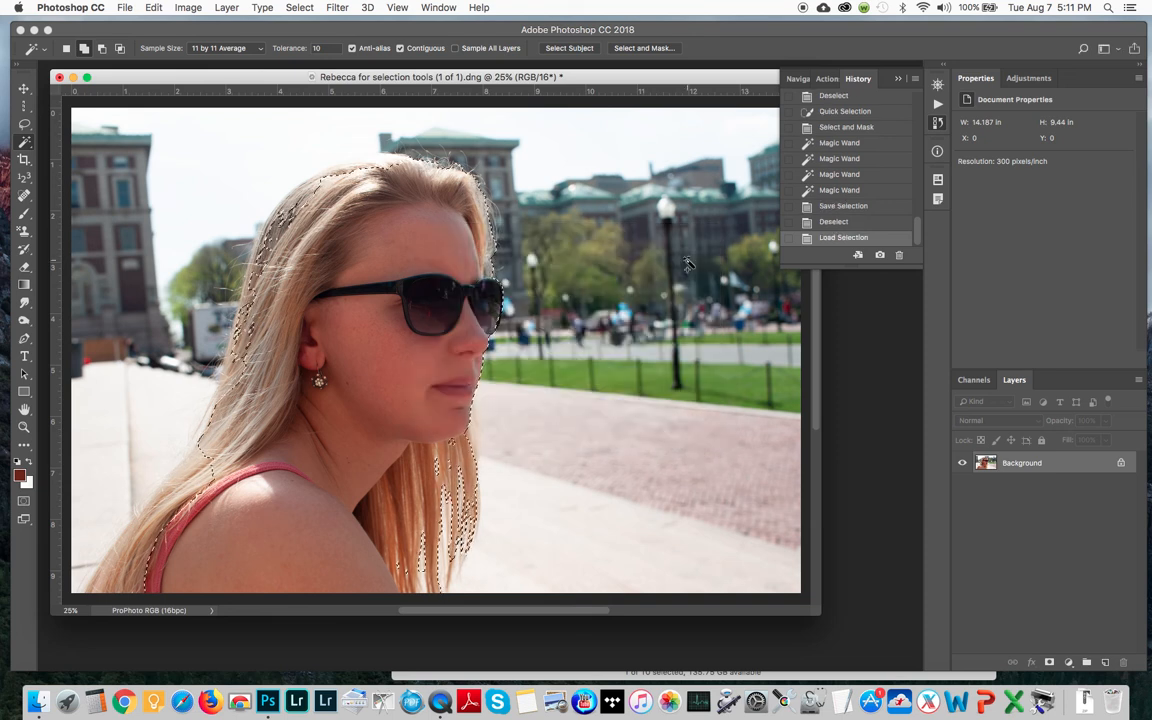